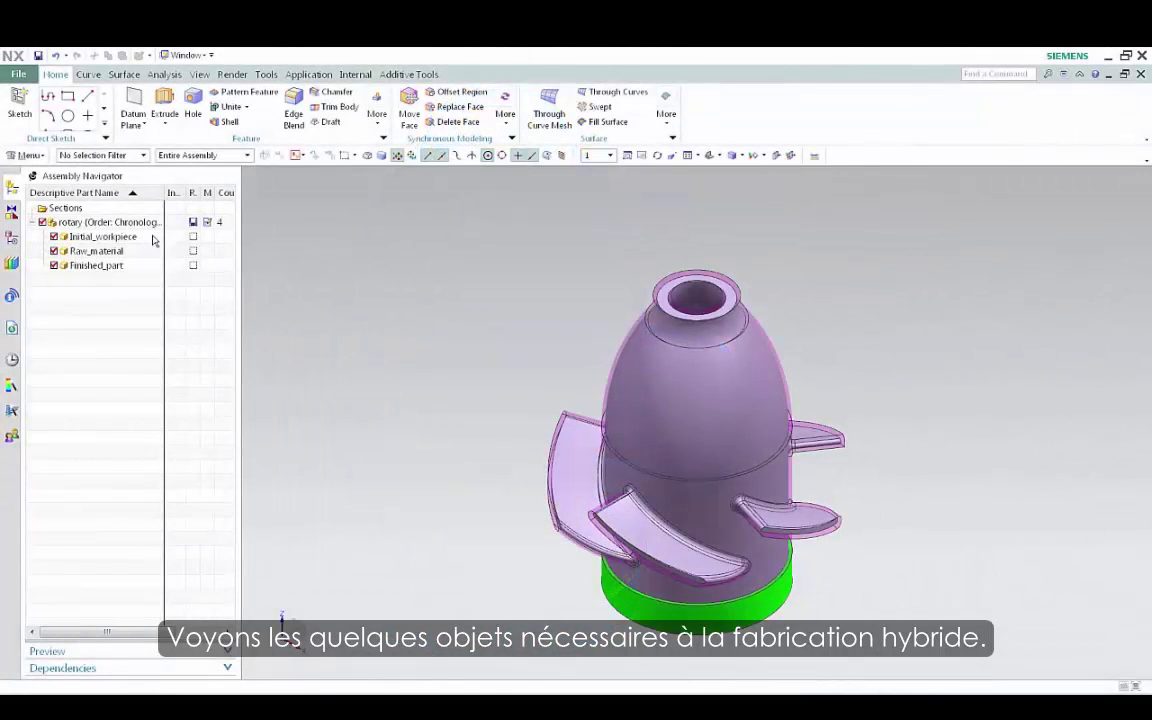
# Highlight the Initial_workpiece, Raw_material and Finished_part components one after another to identify each on the rotary assembly
pyautogui.click(153, 237)
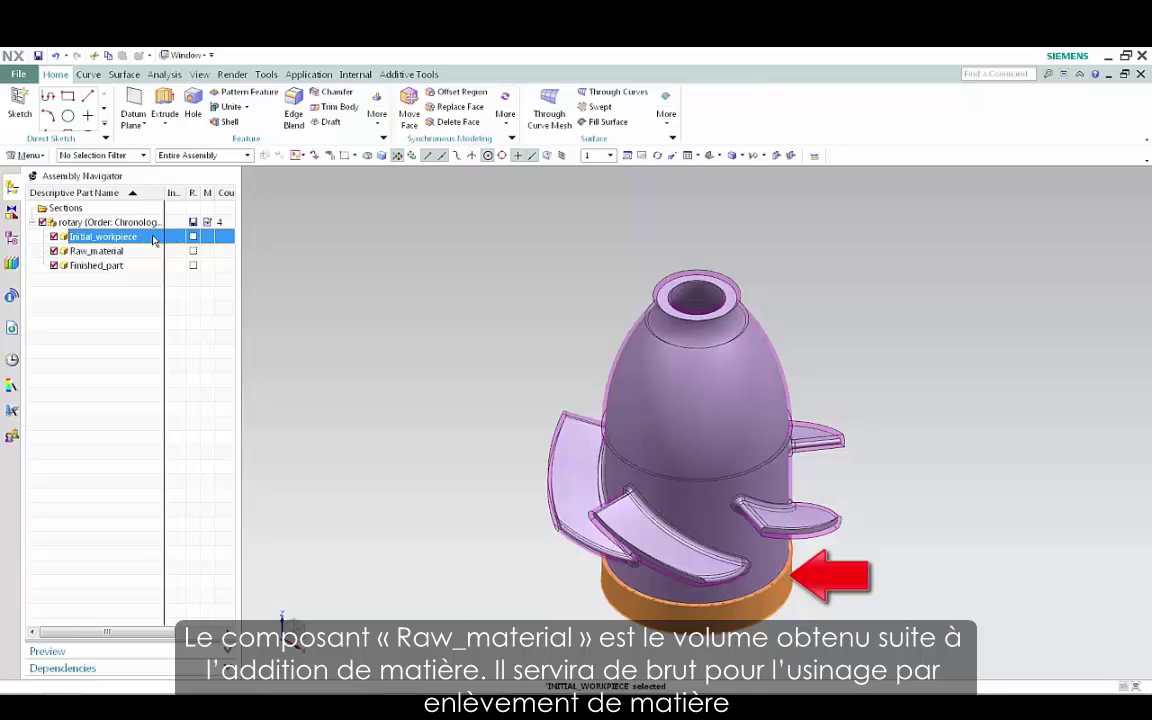
pyautogui.click(149, 251)
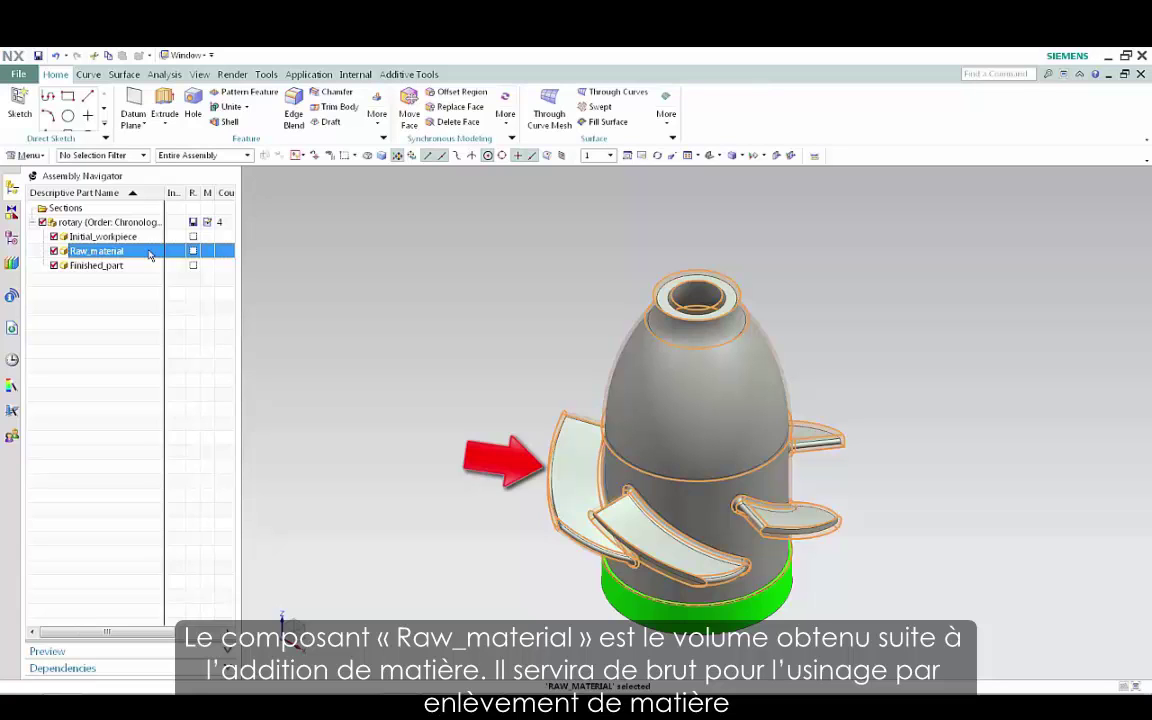
pyautogui.click(144, 265)
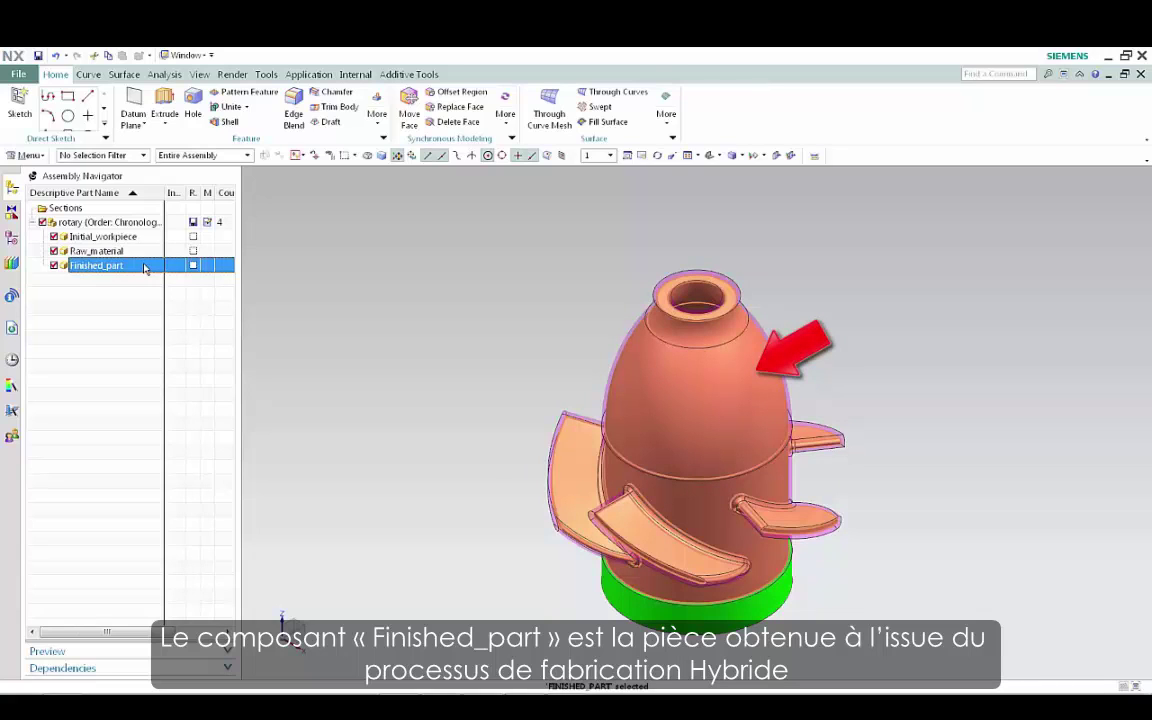
pyautogui.click(147, 277)
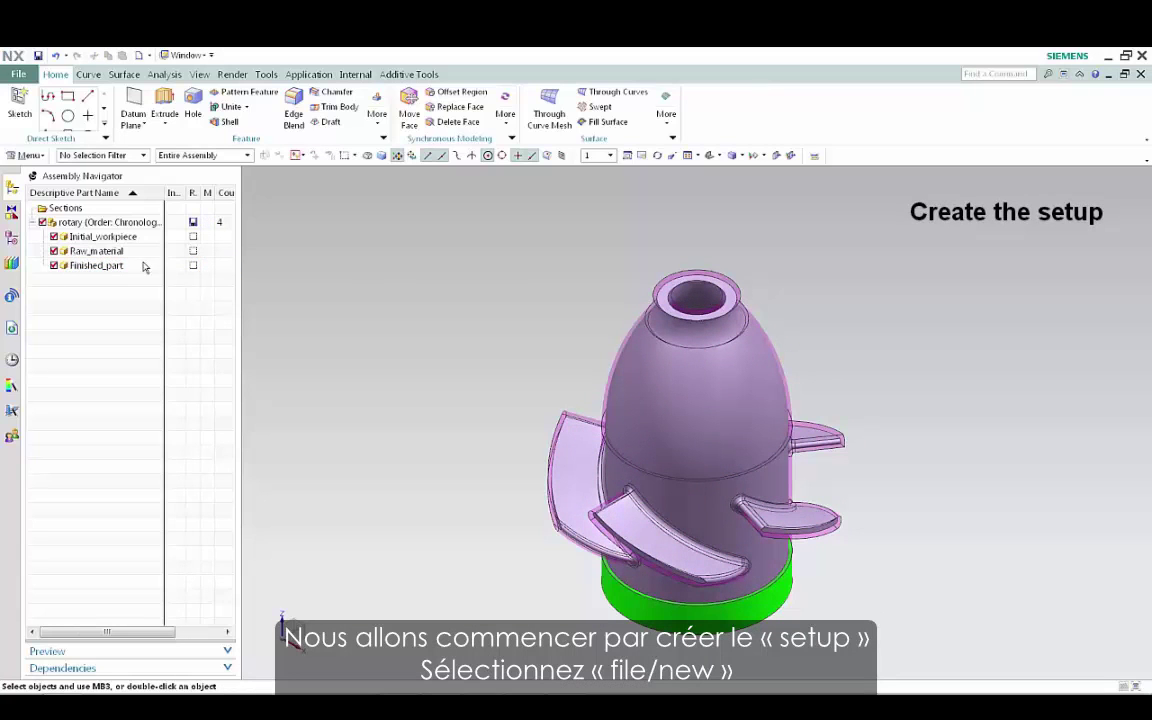
# Create an additive manufacturing setup file from the Setup DMU65mB LT 3D template, named rotary_setup_1.prt and referencing the rotary part
pyautogui.click(22, 74)
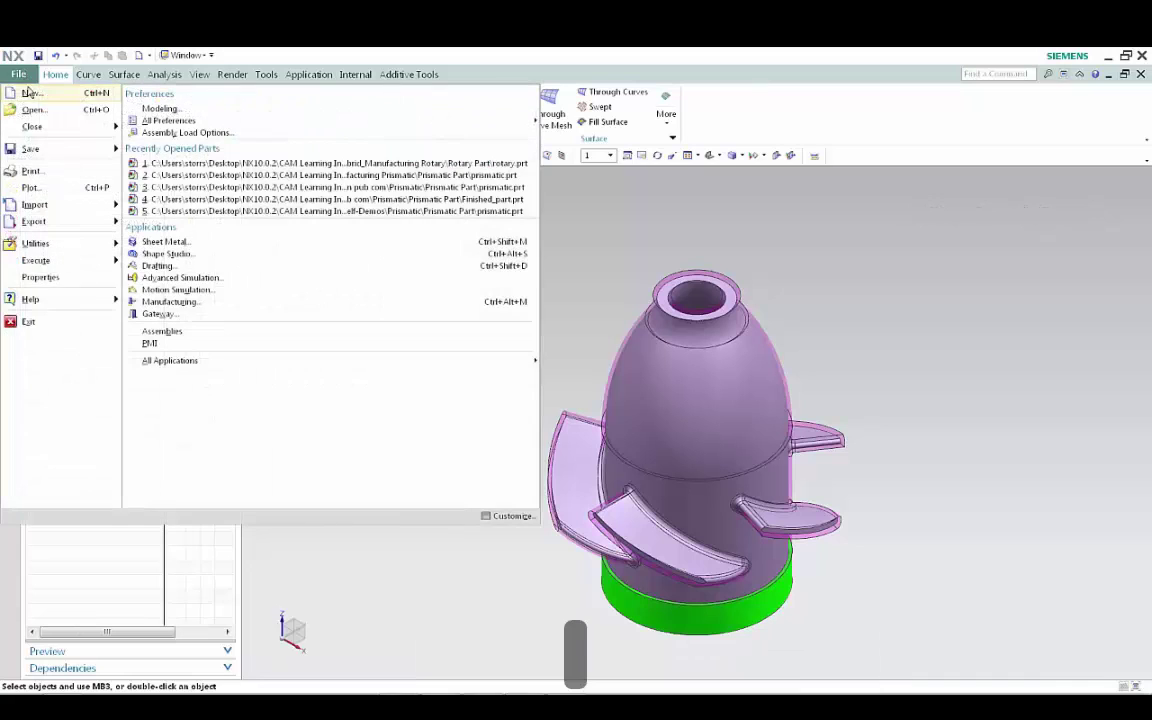
pyautogui.click(32, 95)
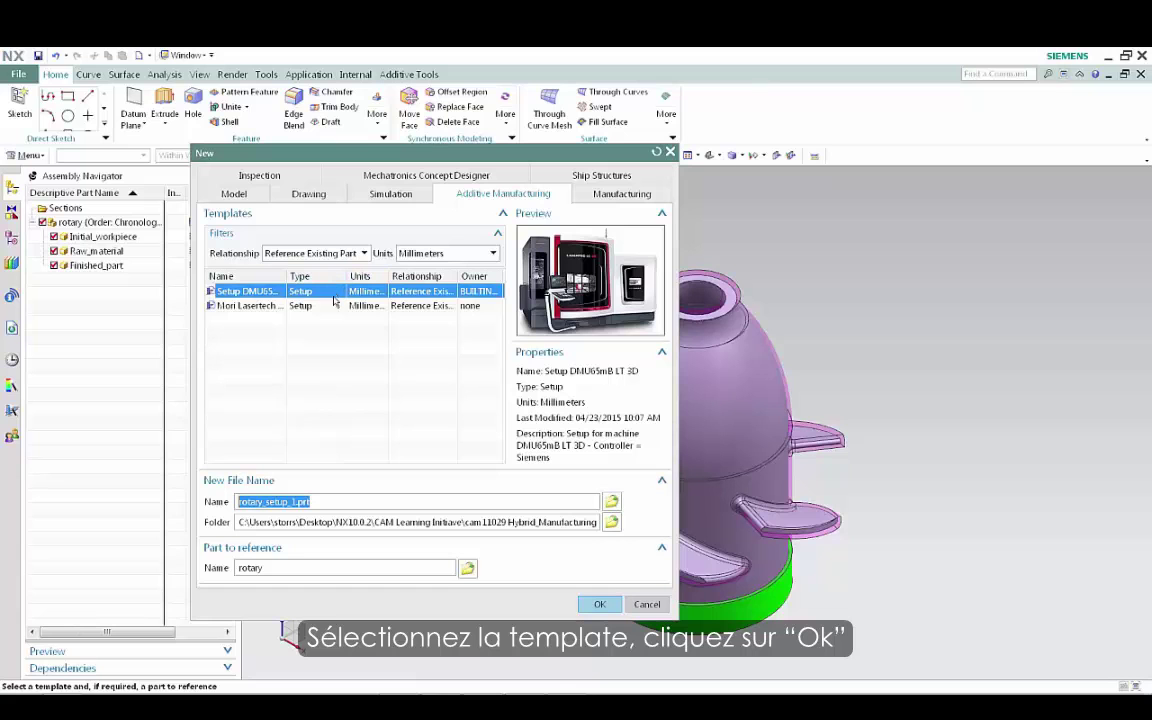
pyautogui.click(600, 606)
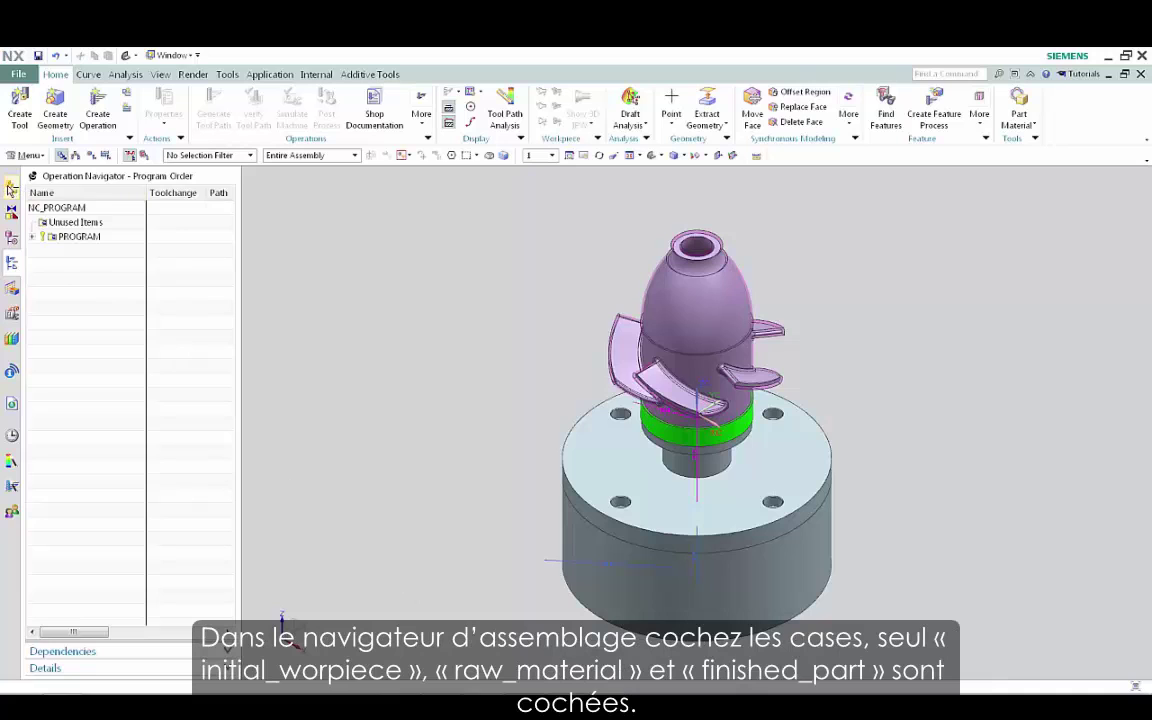
# Show only the Initial_workpiece, Raw_material and Finished_part components, hide 140626_Setup_fixture, and fit the view
pyautogui.click(11, 186)
pyautogui.click(43, 251)
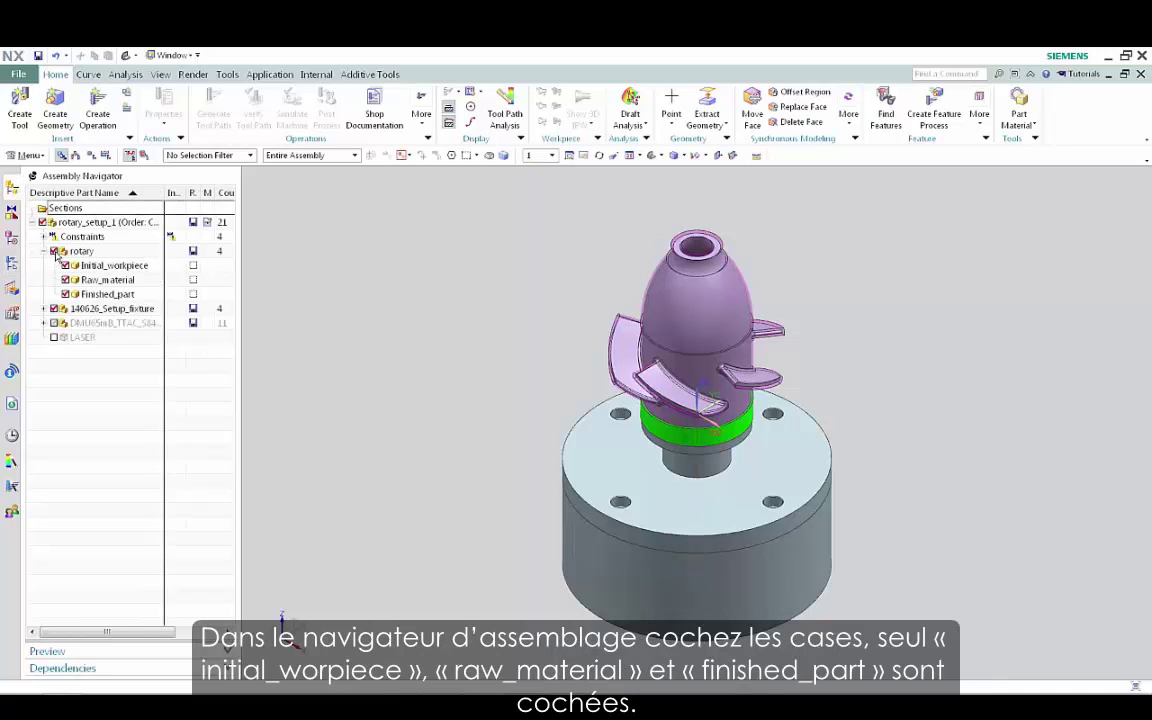
pyautogui.click(54, 251)
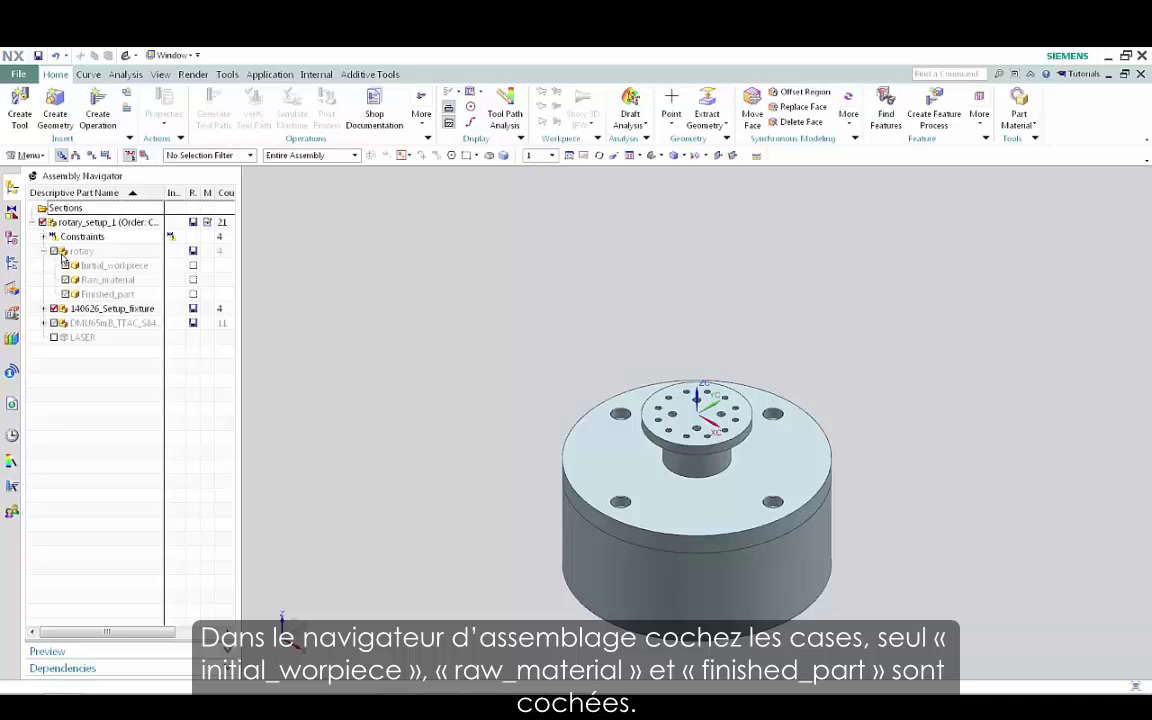
pyautogui.click(65, 265)
pyautogui.click(65, 280)
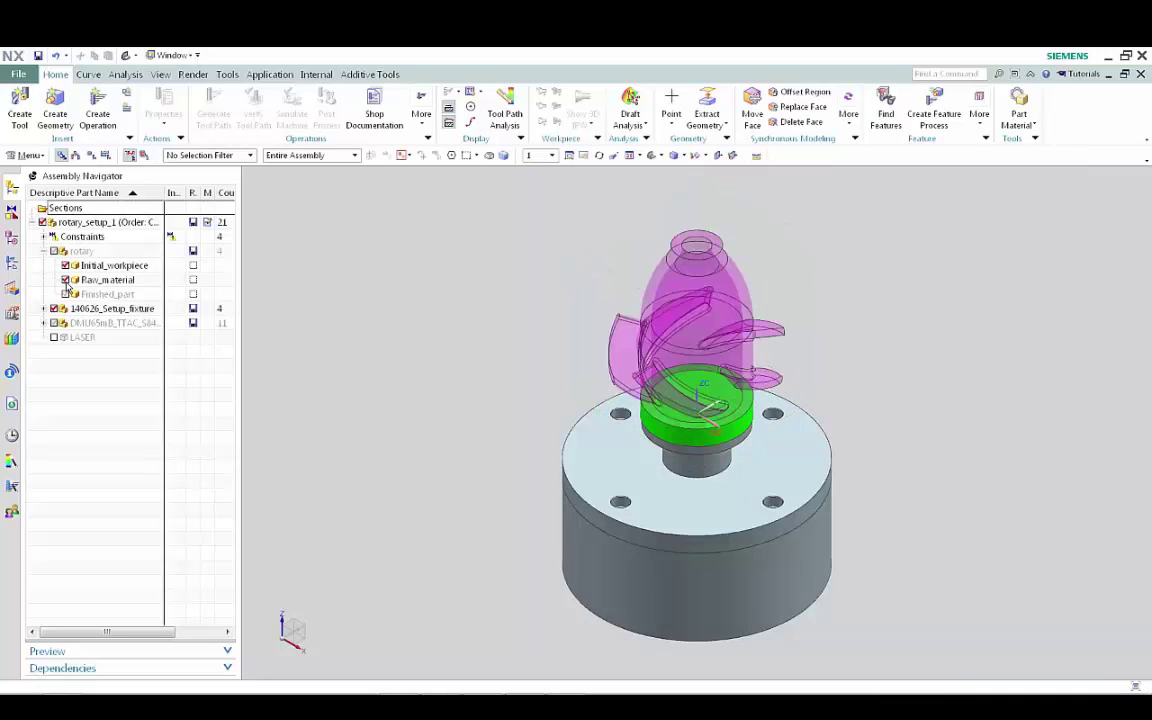
pyautogui.click(65, 294)
pyautogui.click(54, 308)
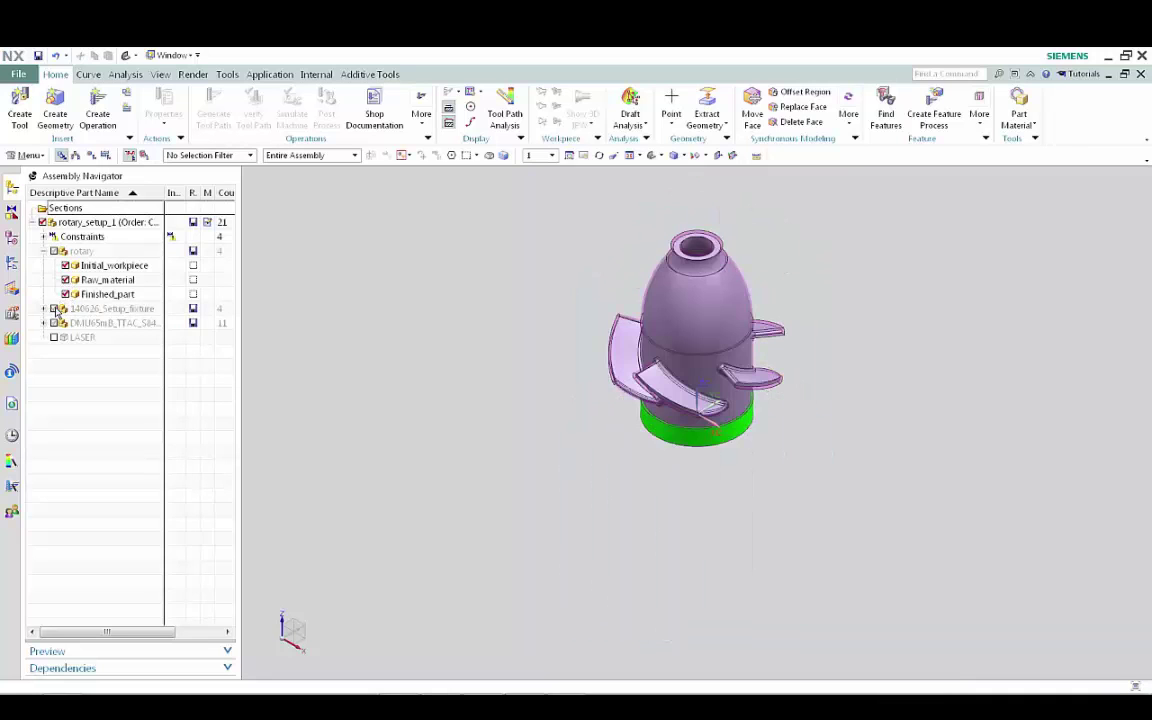
pyautogui.hotkey('ctrl', 'f')
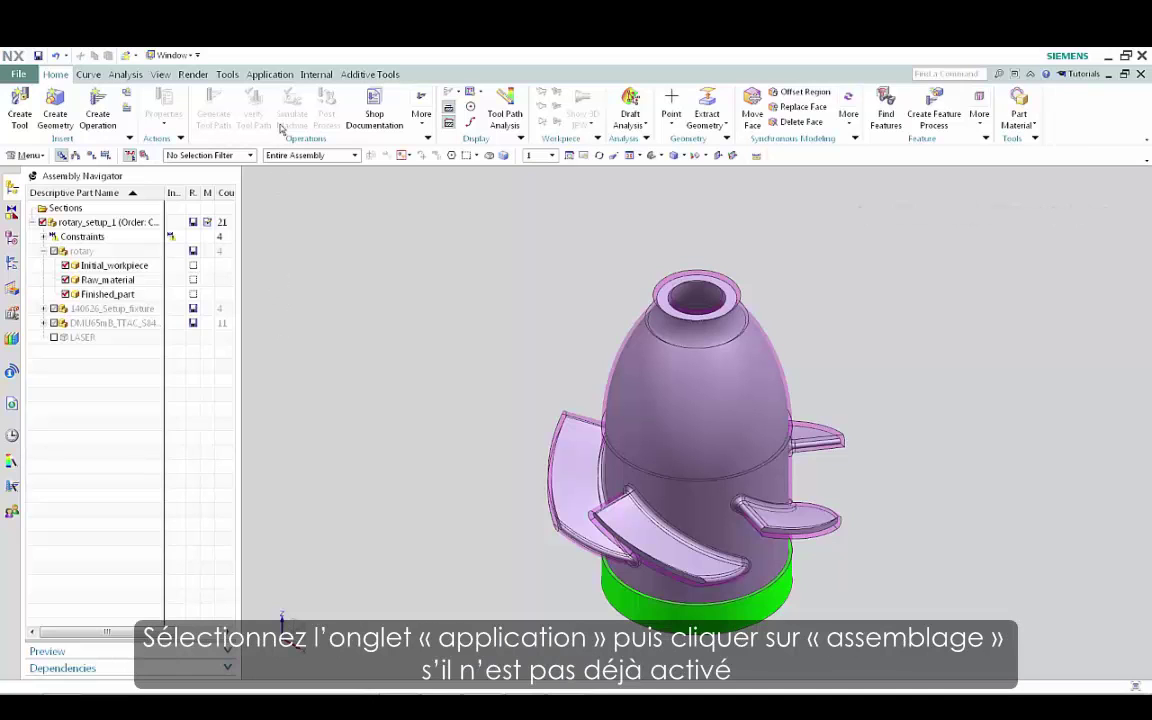
# Activate the Assemblies application and link the Raw_material solid body into the setup part with the WAVE Geometry Linker
pyautogui.click(269, 76)
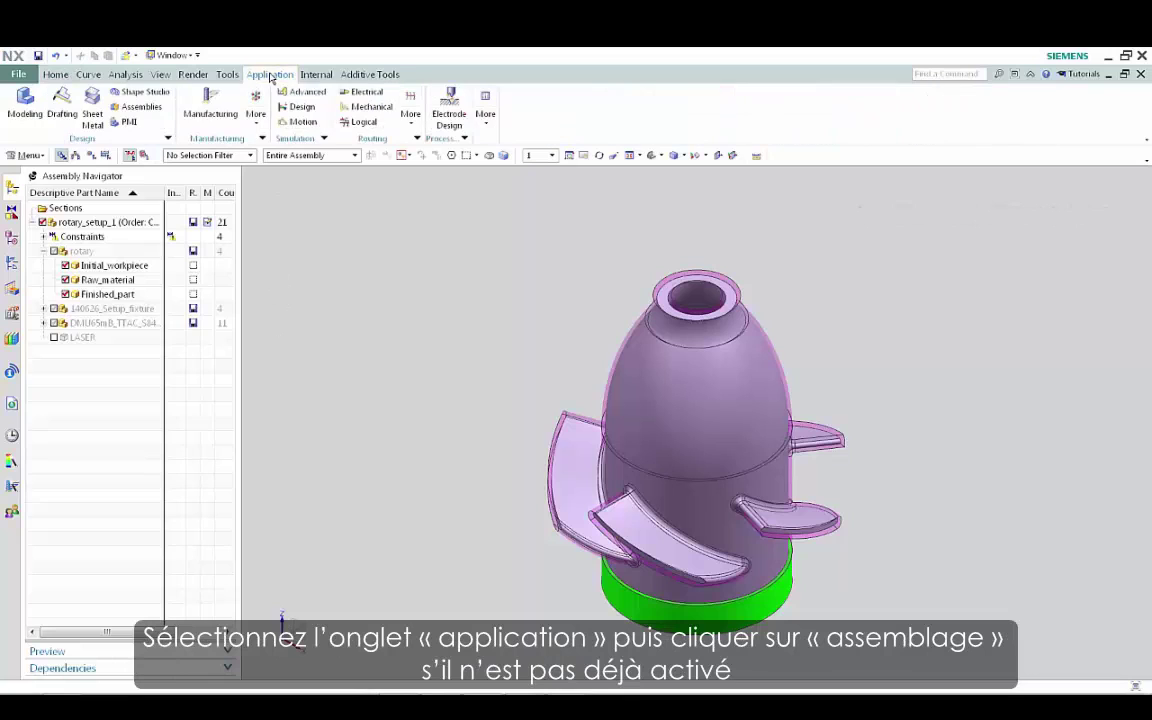
pyautogui.click(155, 109)
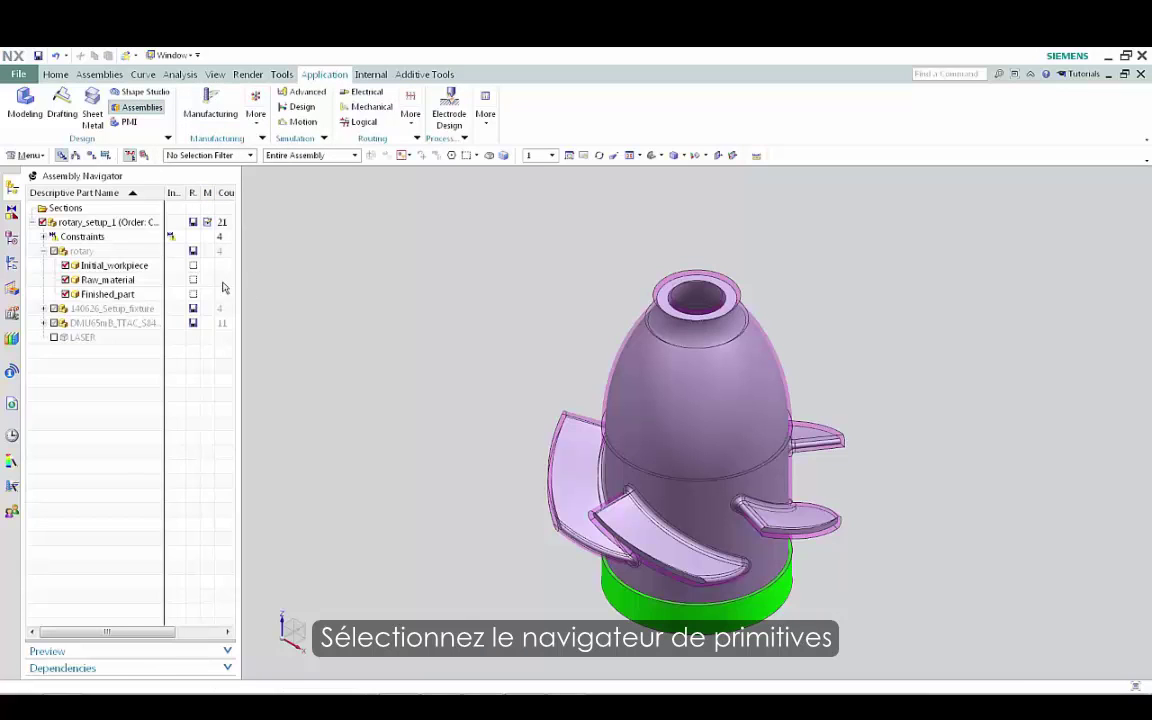
pyautogui.click(12, 238)
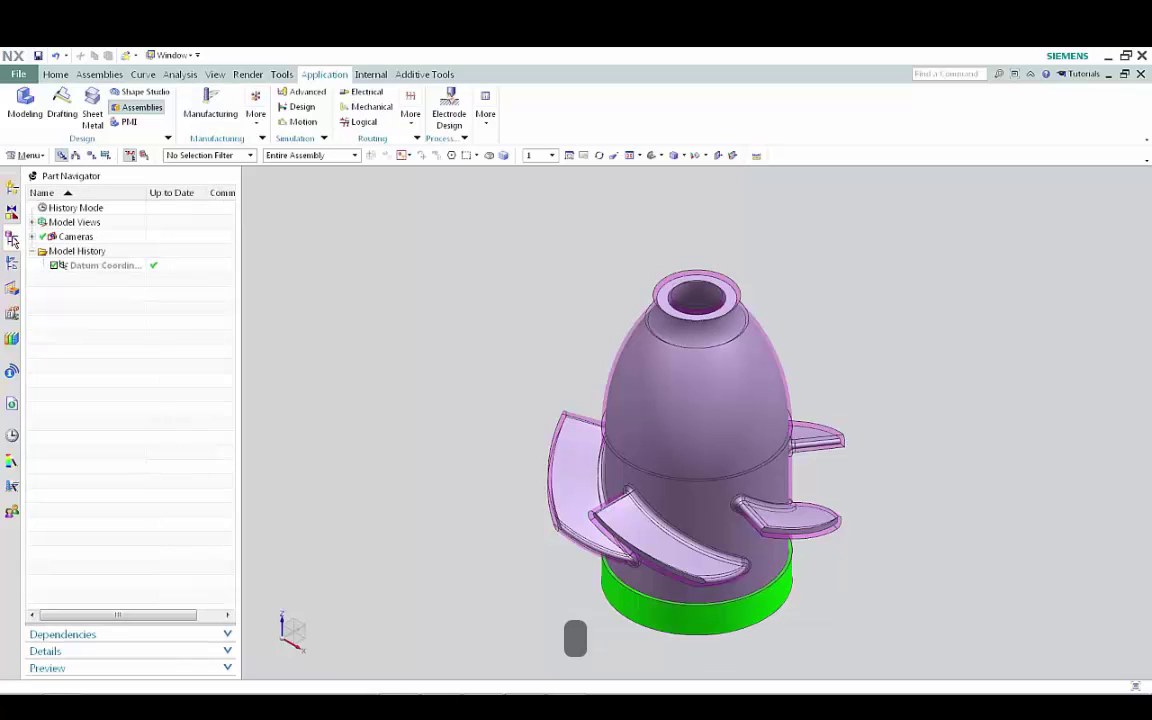
pyautogui.click(30, 156)
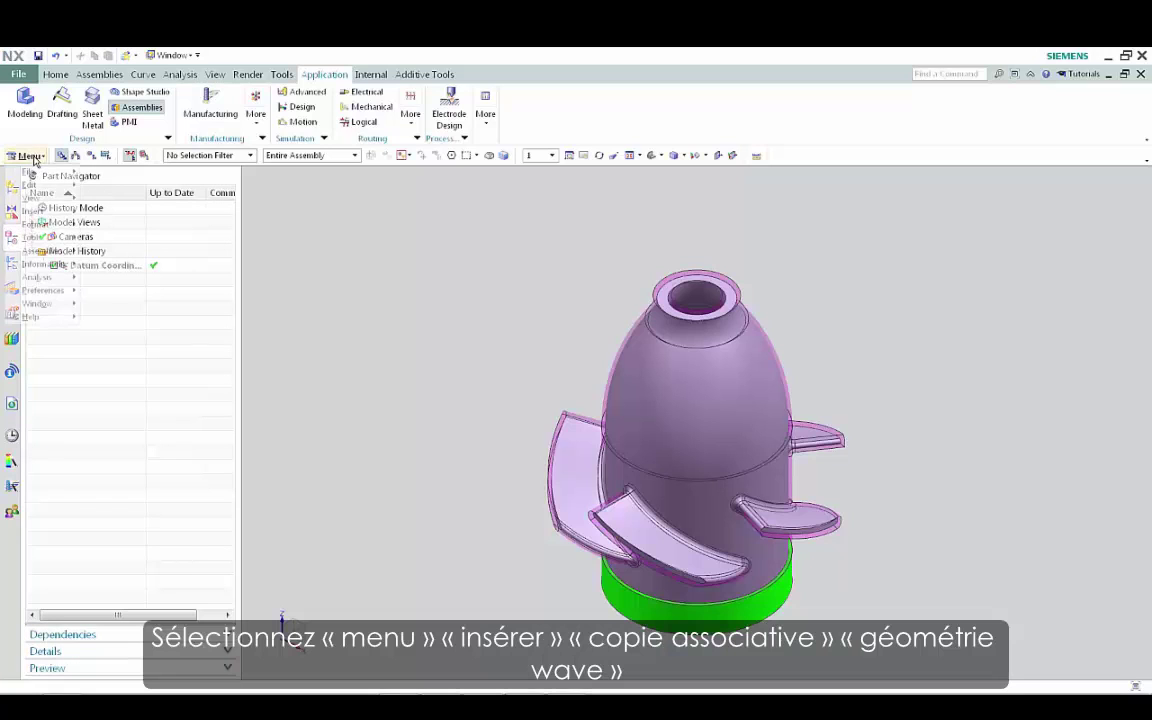
pyautogui.moveTo(28, 214)
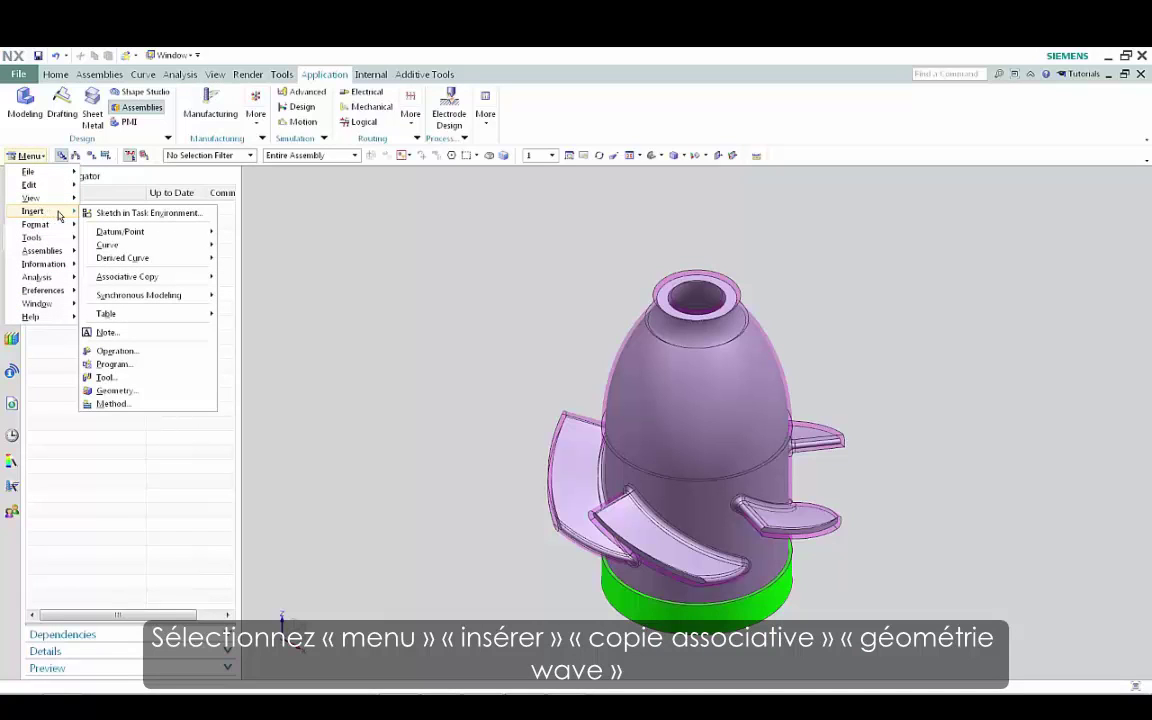
pyautogui.moveTo(110, 278)
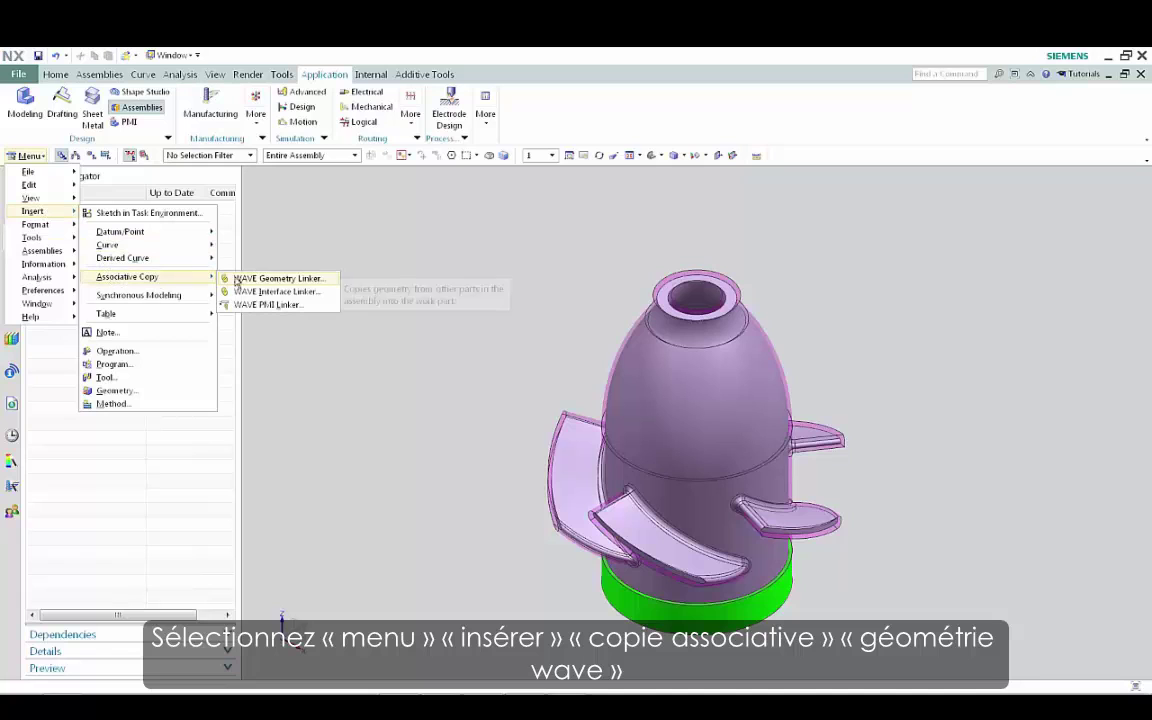
pyautogui.click(237, 281)
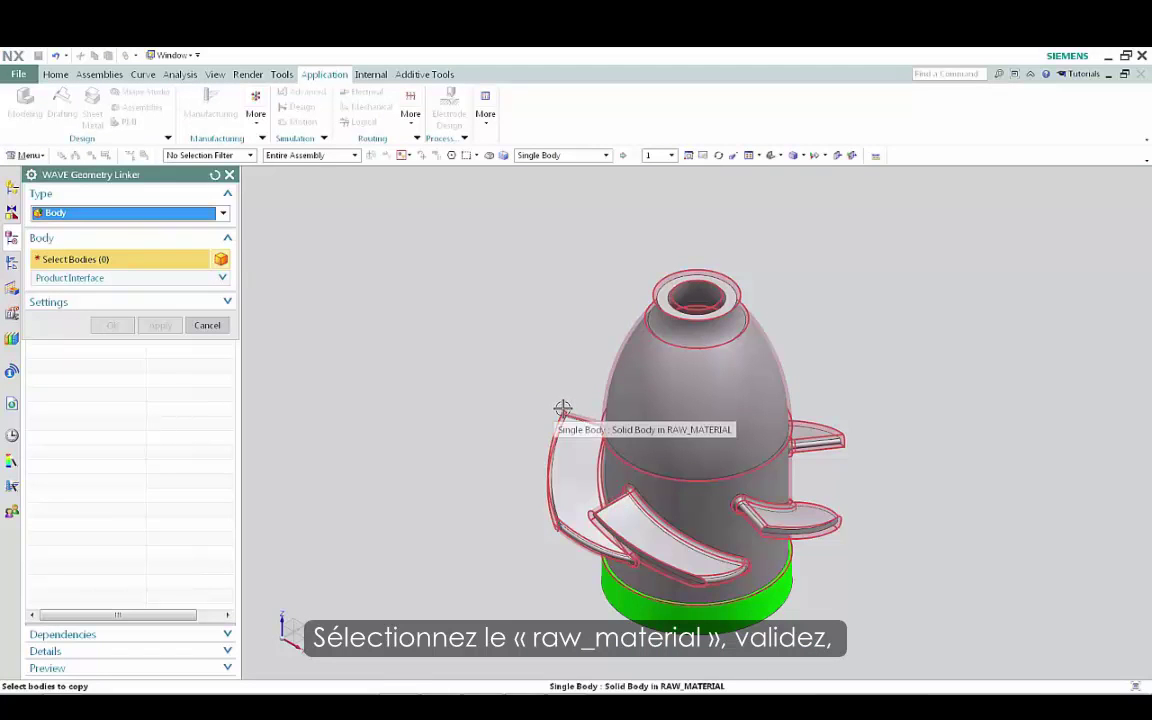
pyautogui.click(559, 405)
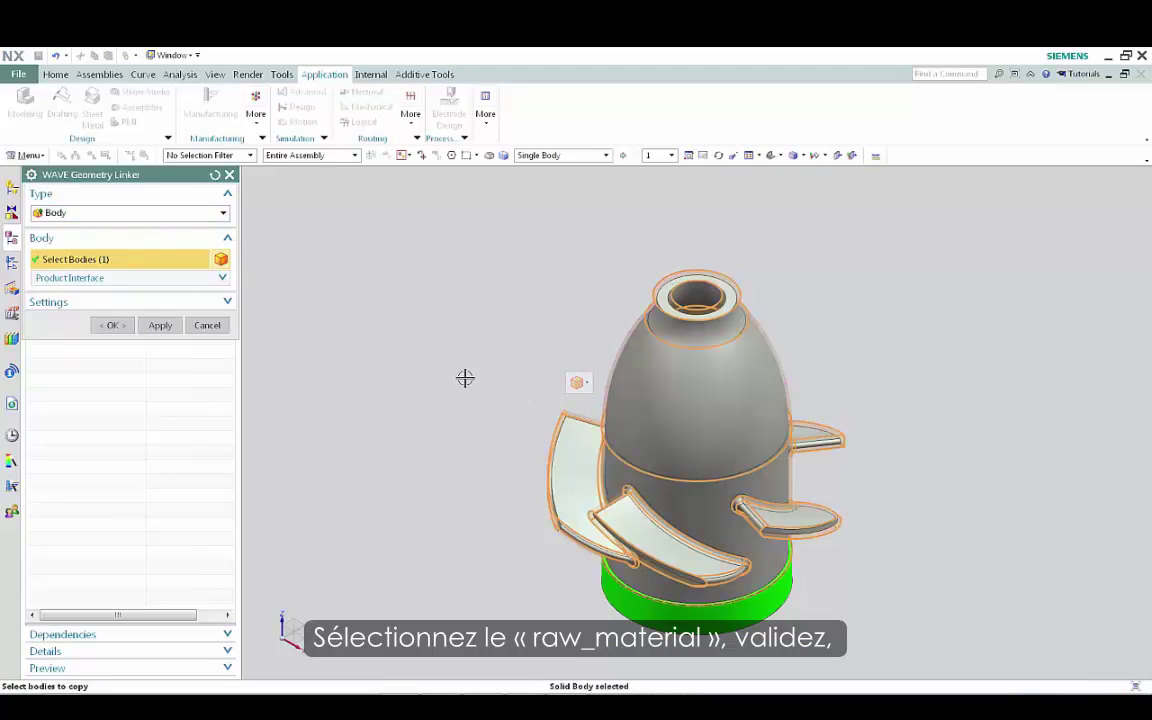
pyautogui.click(162, 325)
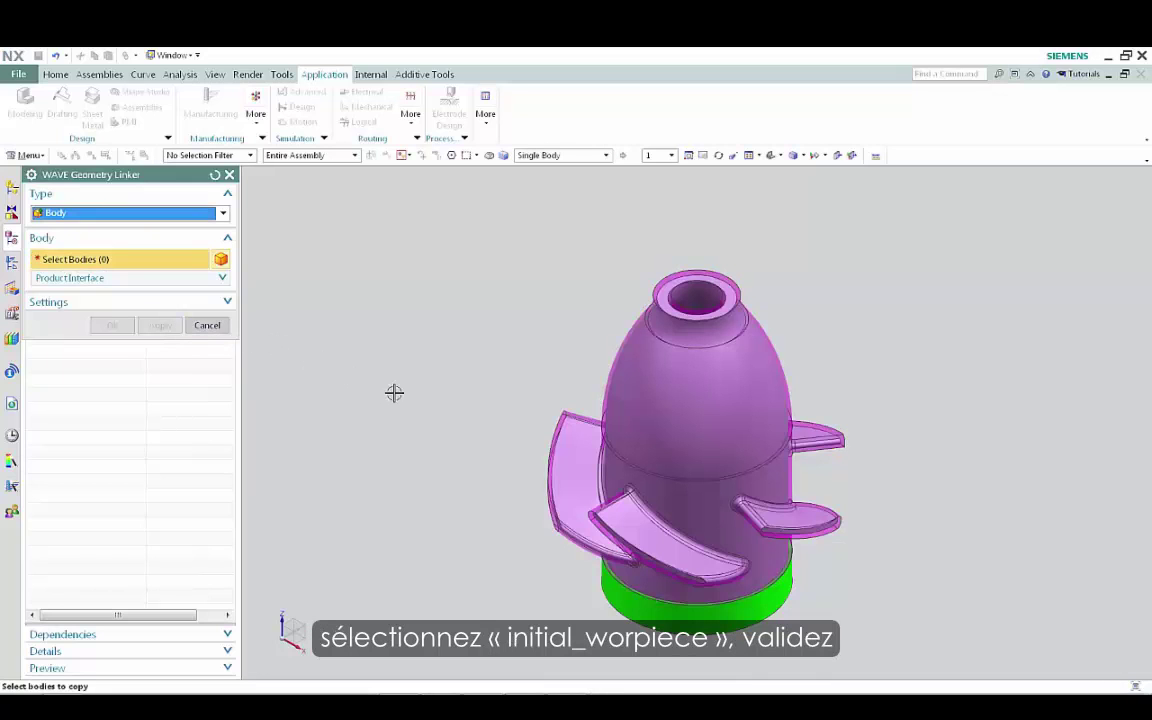
# Link the Finished_part and Initial_workpiece solid bodies into the setup part and finish the WAVE Geometry Linker
pyautogui.click(564, 446)
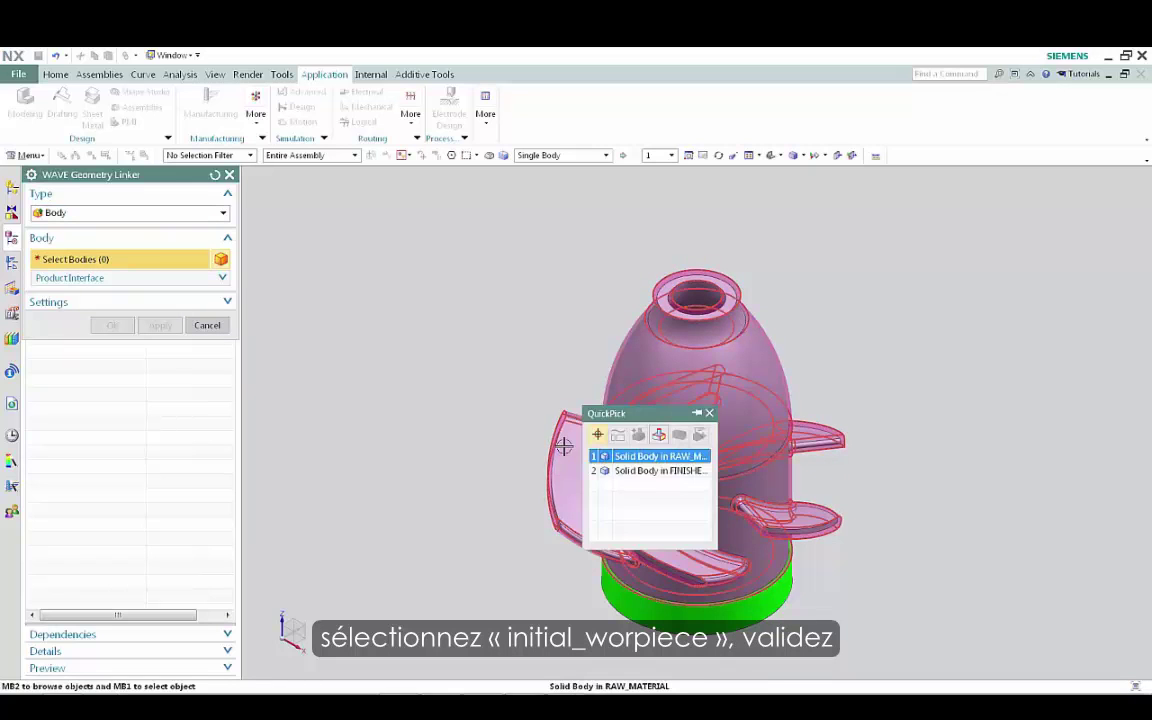
pyautogui.click(609, 471)
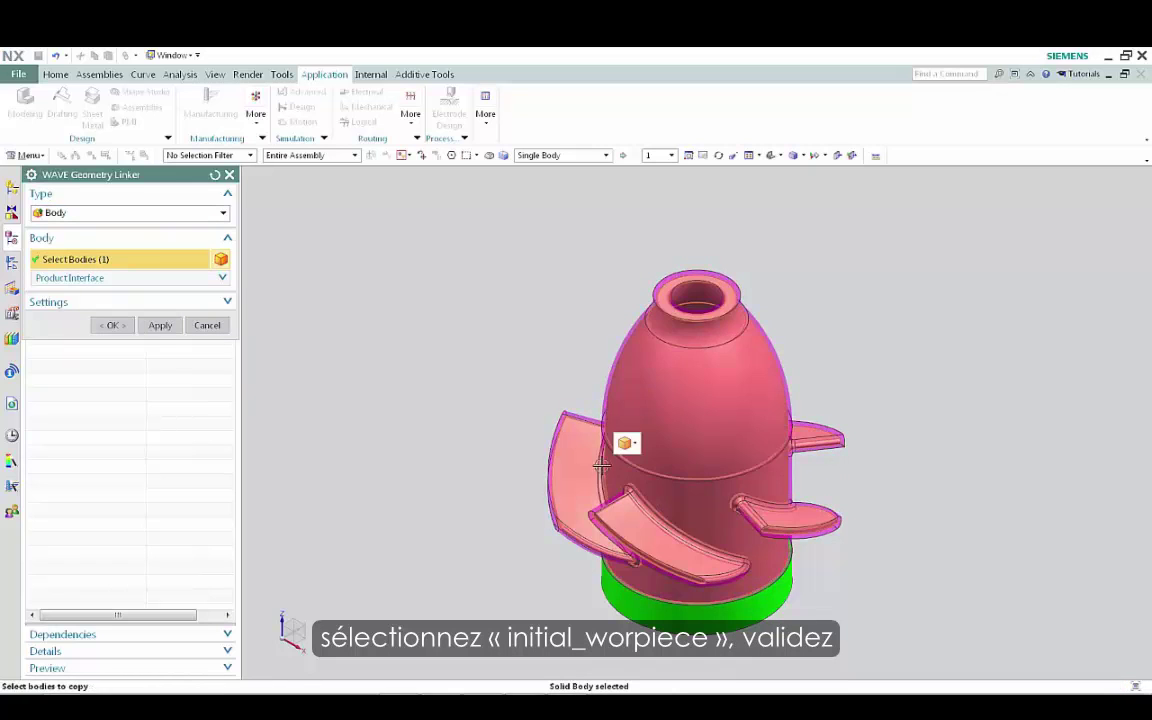
pyautogui.click(169, 329)
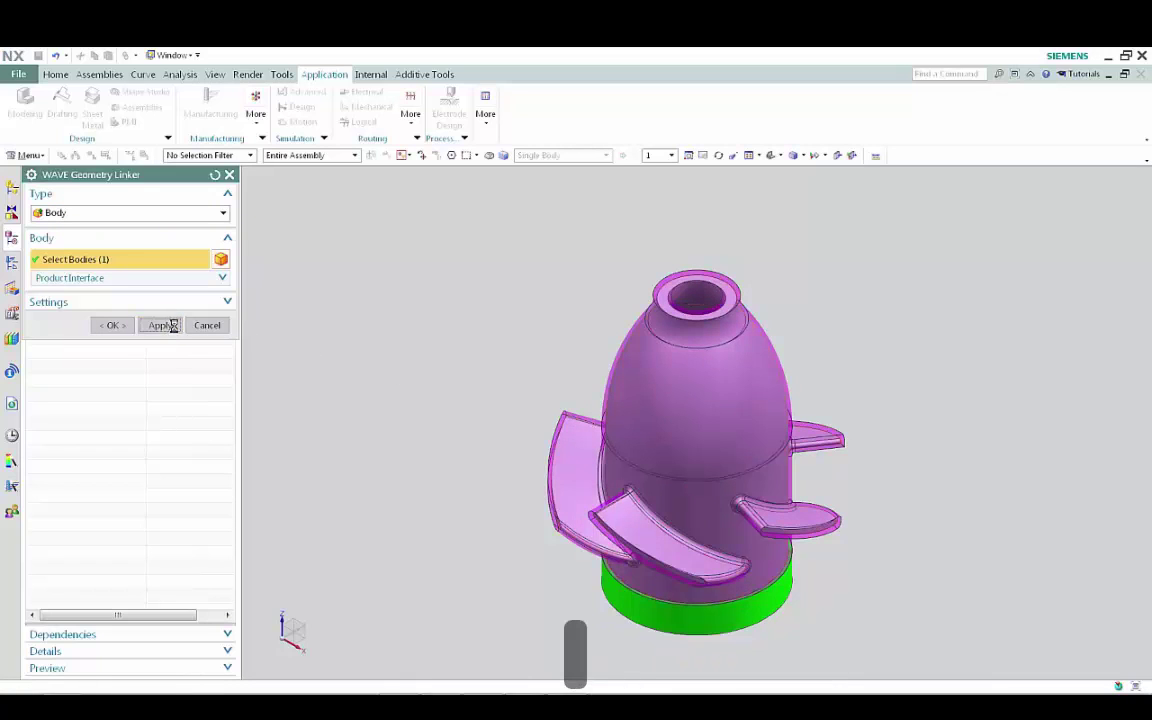
pyautogui.click(612, 590)
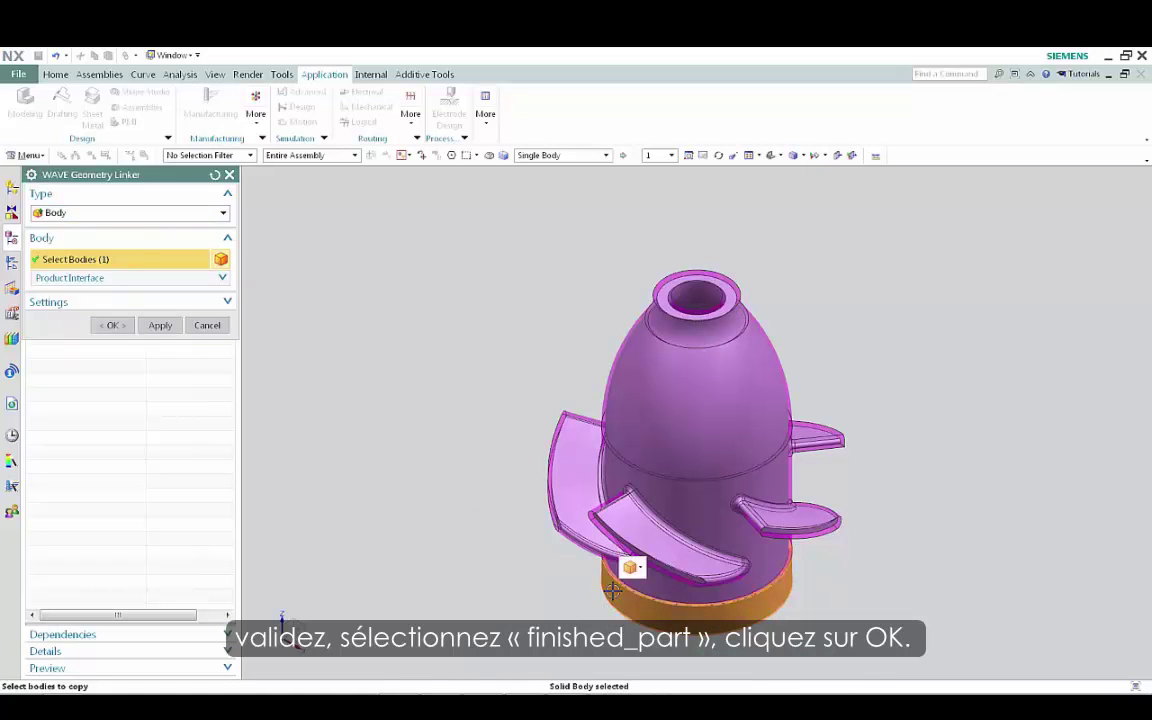
pyautogui.click(112, 326)
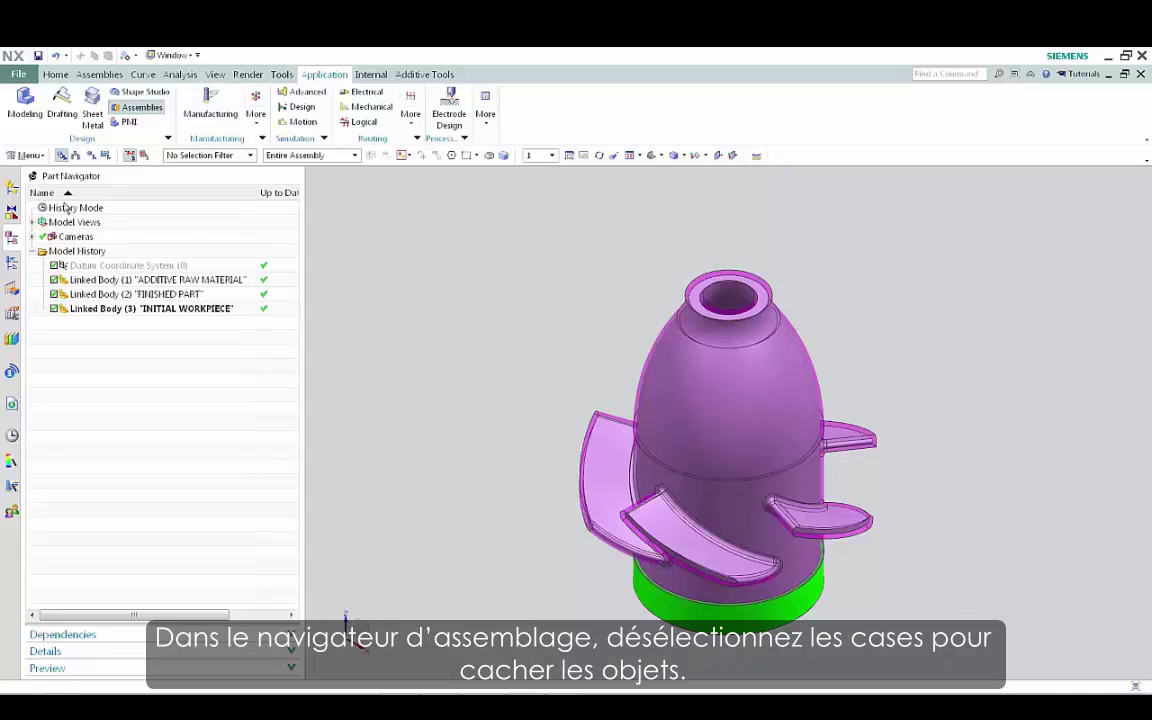
# Hide the original Initial_workpiece, Raw_material and Finished_part components in the assembly
pyautogui.click(12, 188)
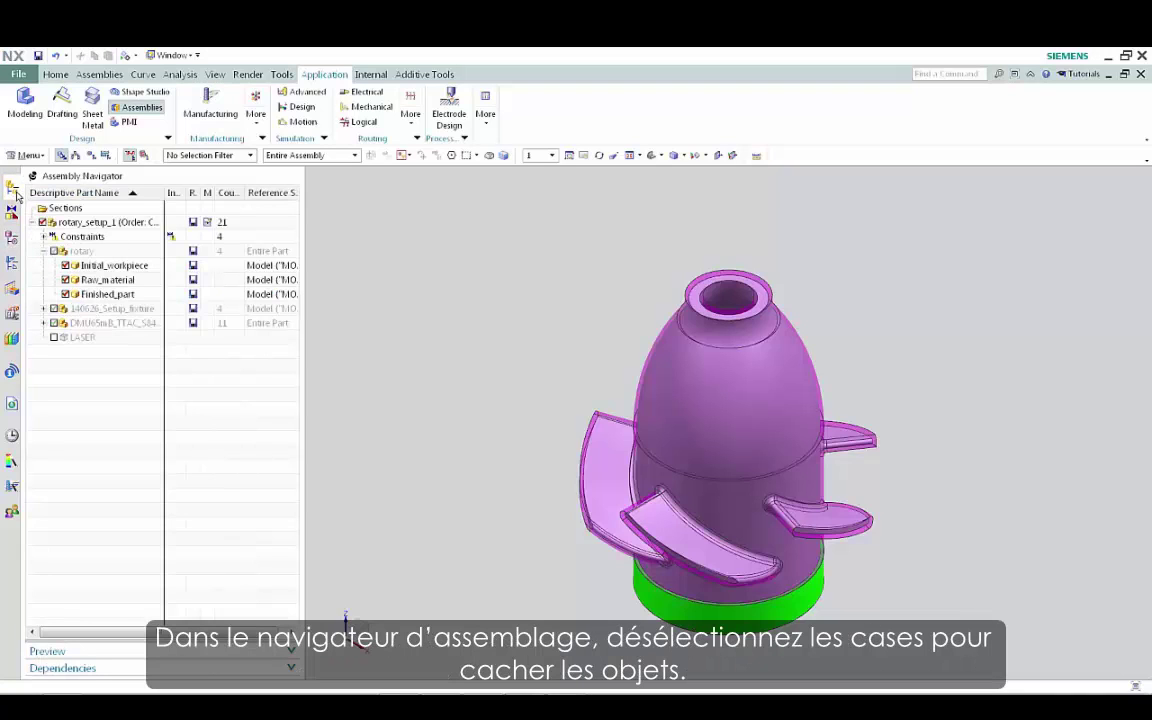
pyautogui.click(65, 265)
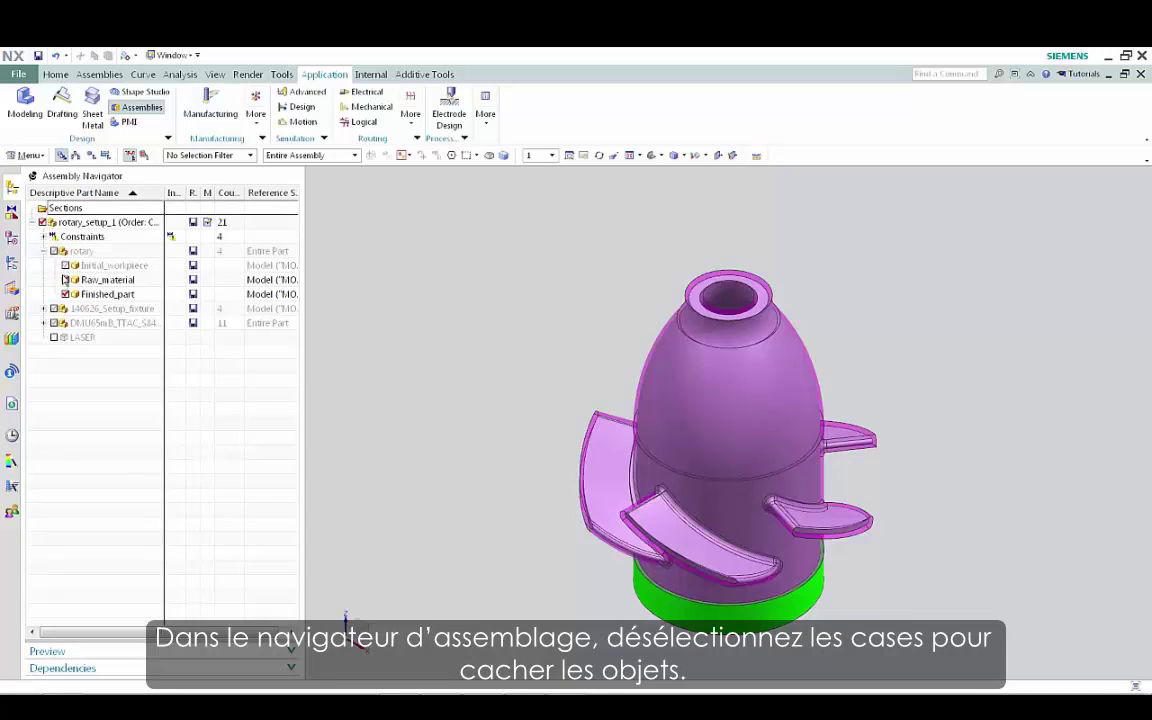
pyautogui.click(65, 280)
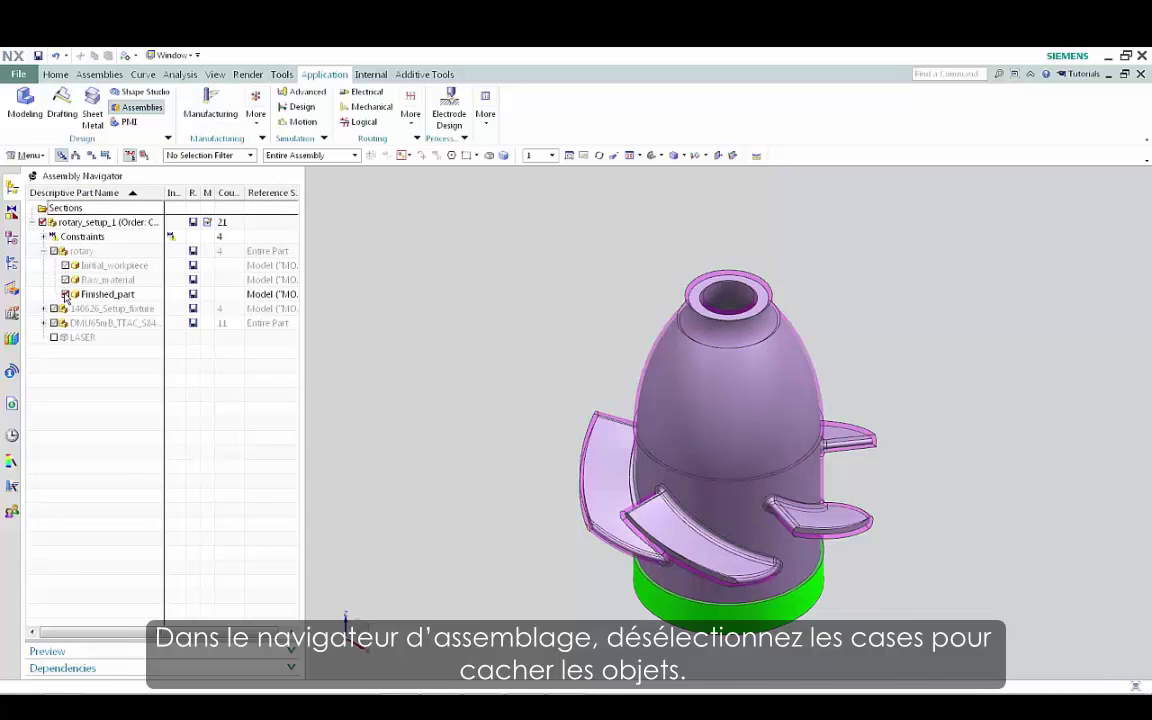
pyautogui.click(65, 294)
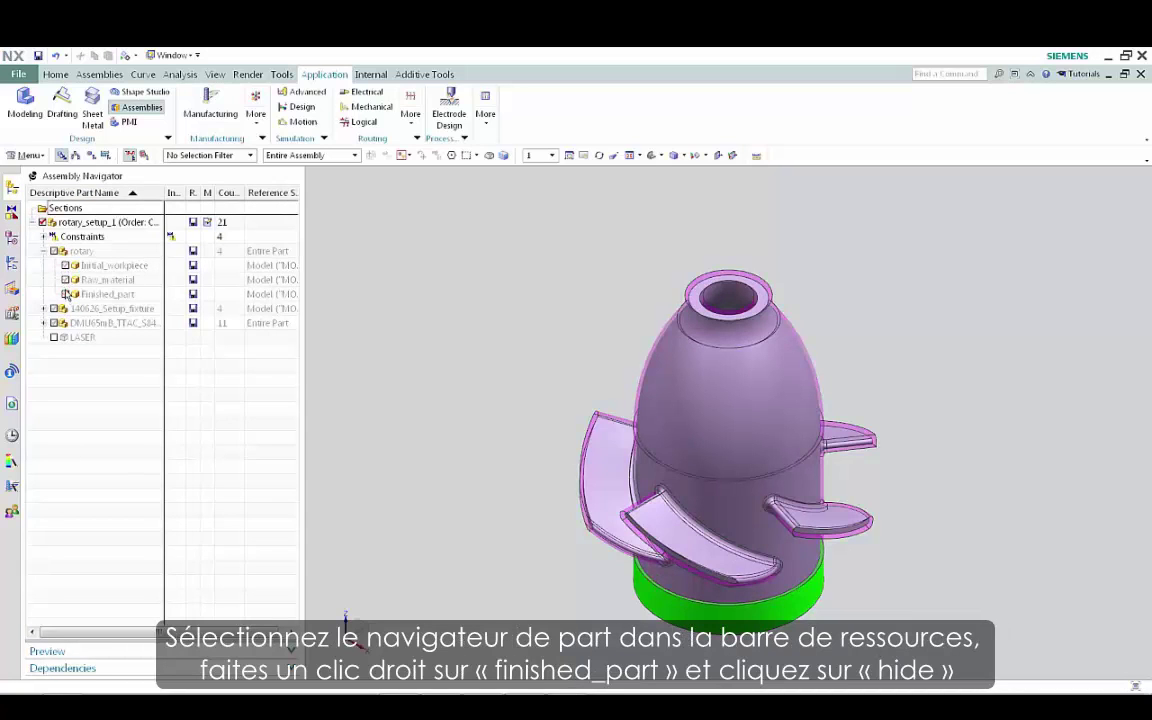
# Hide the linked bodies "FINISHED PART" and "INITIAL WORKPIECE" in the model history
pyautogui.click(13, 239)
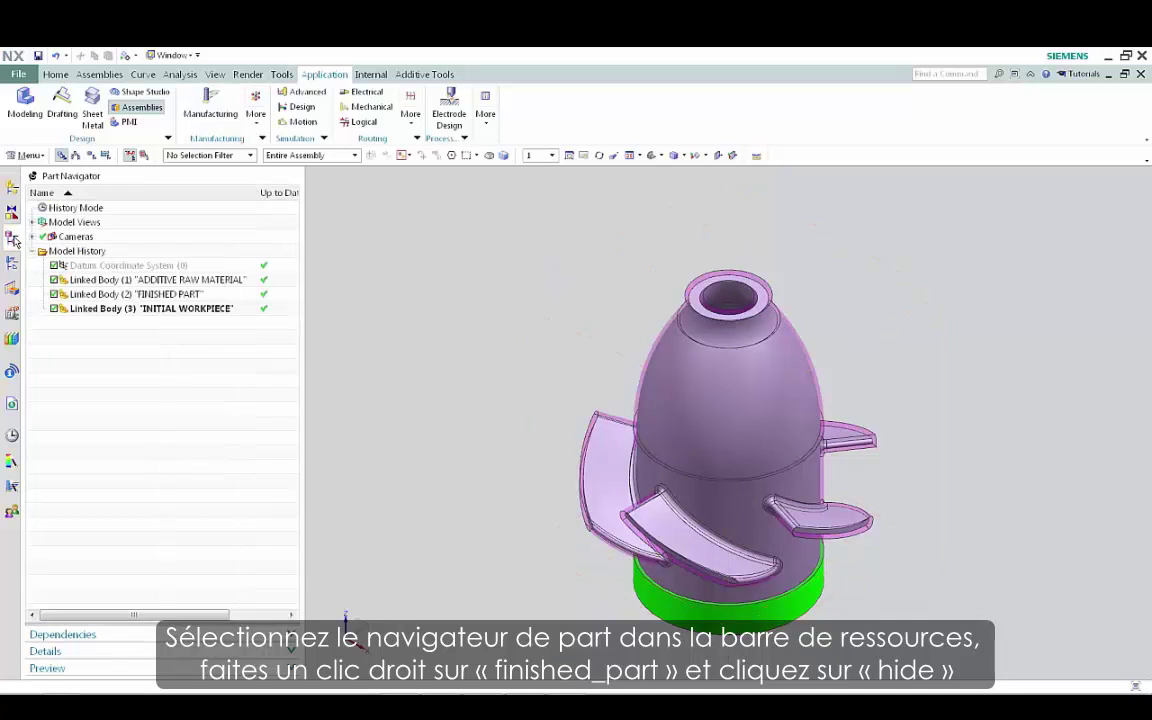
pyautogui.rightClick(143, 299)
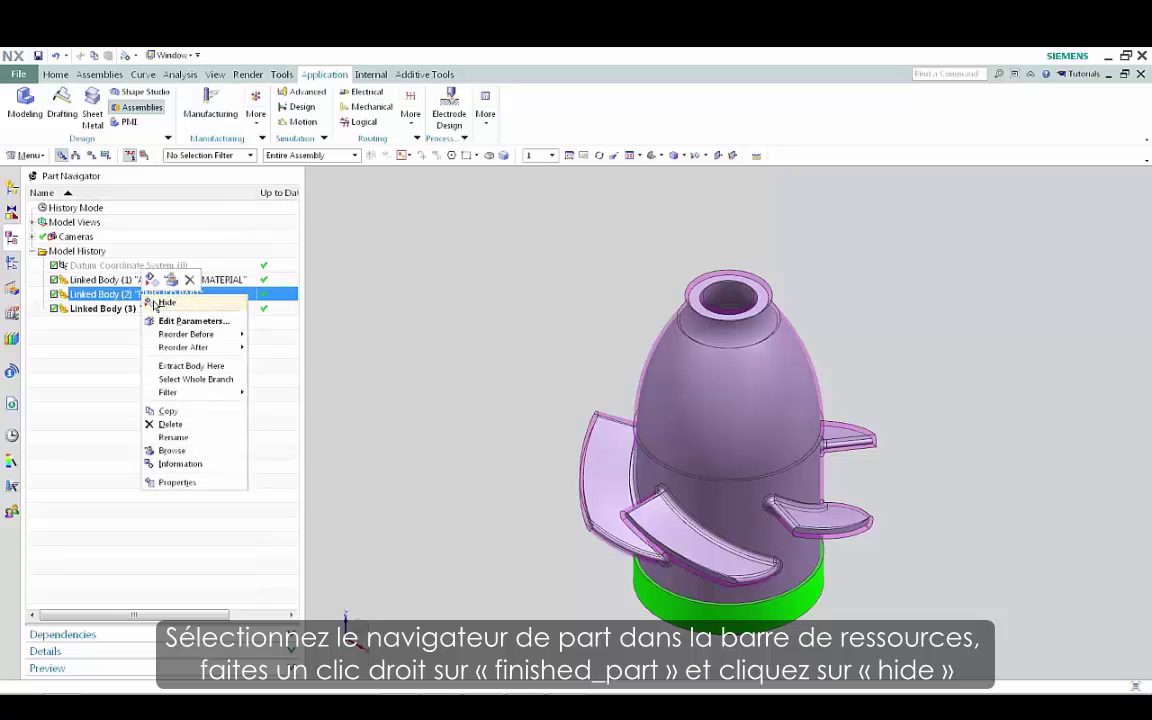
pyautogui.click(153, 305)
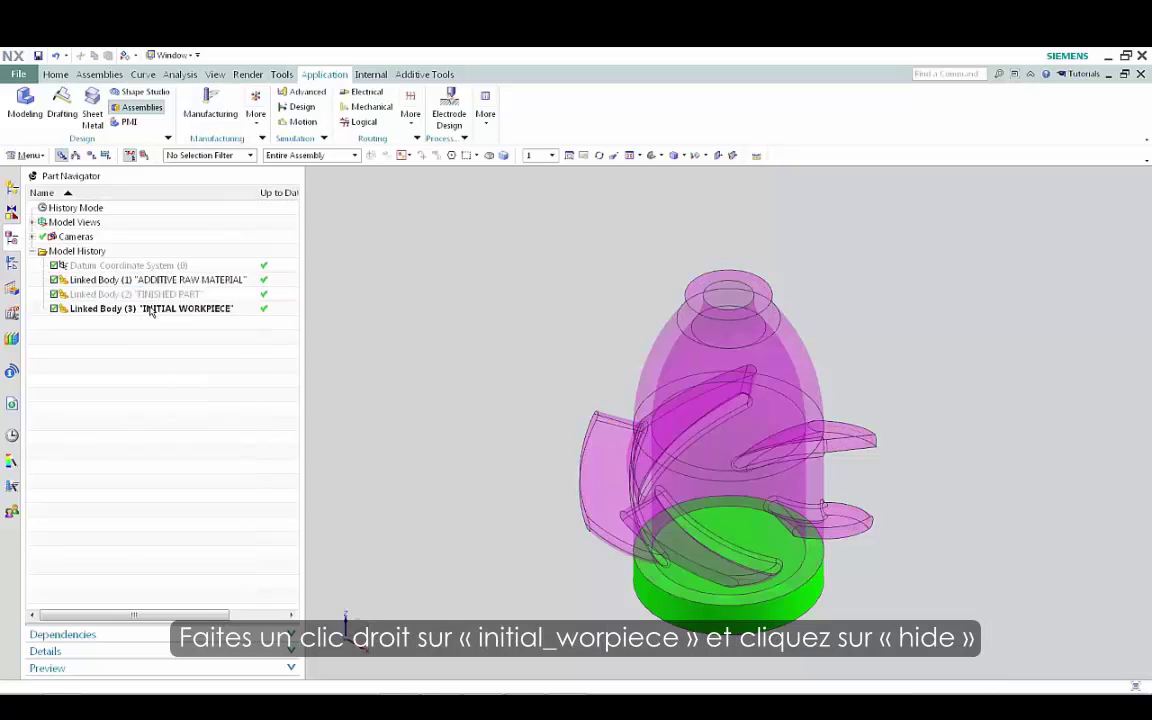
pyautogui.rightClick(151, 310)
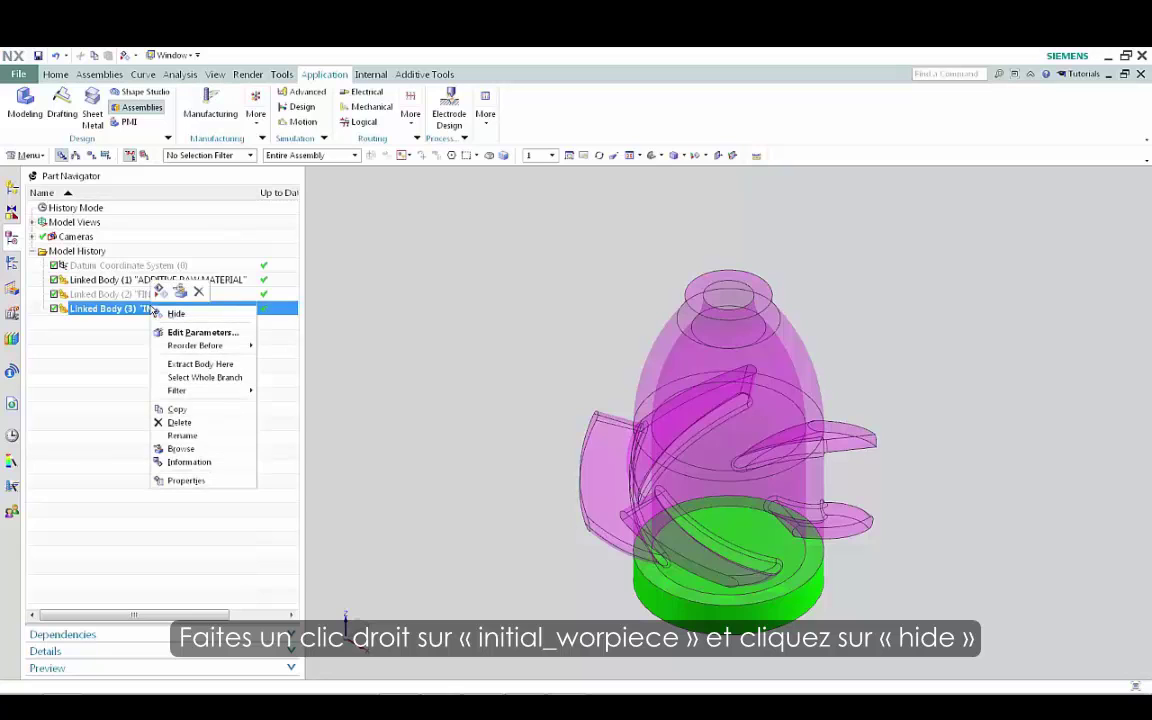
pyautogui.click(175, 314)
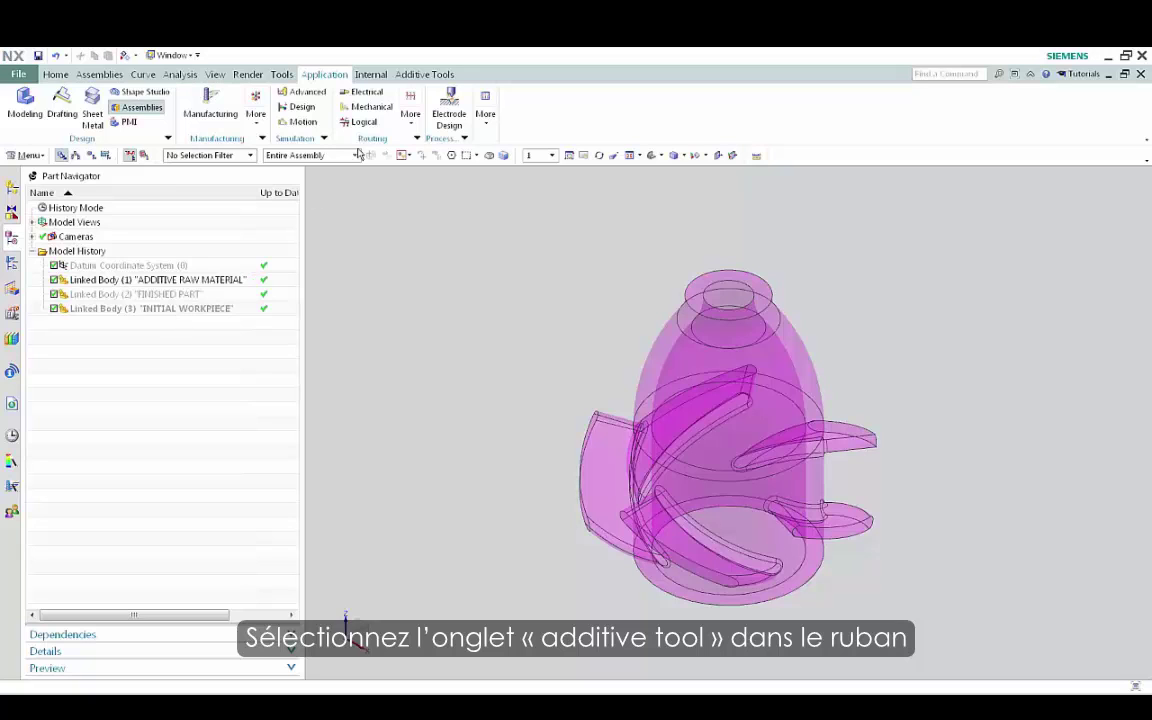
# Start a part decomposition with the additive raw material body as the part and its bottom ring face as the start face
pyautogui.click(416, 76)
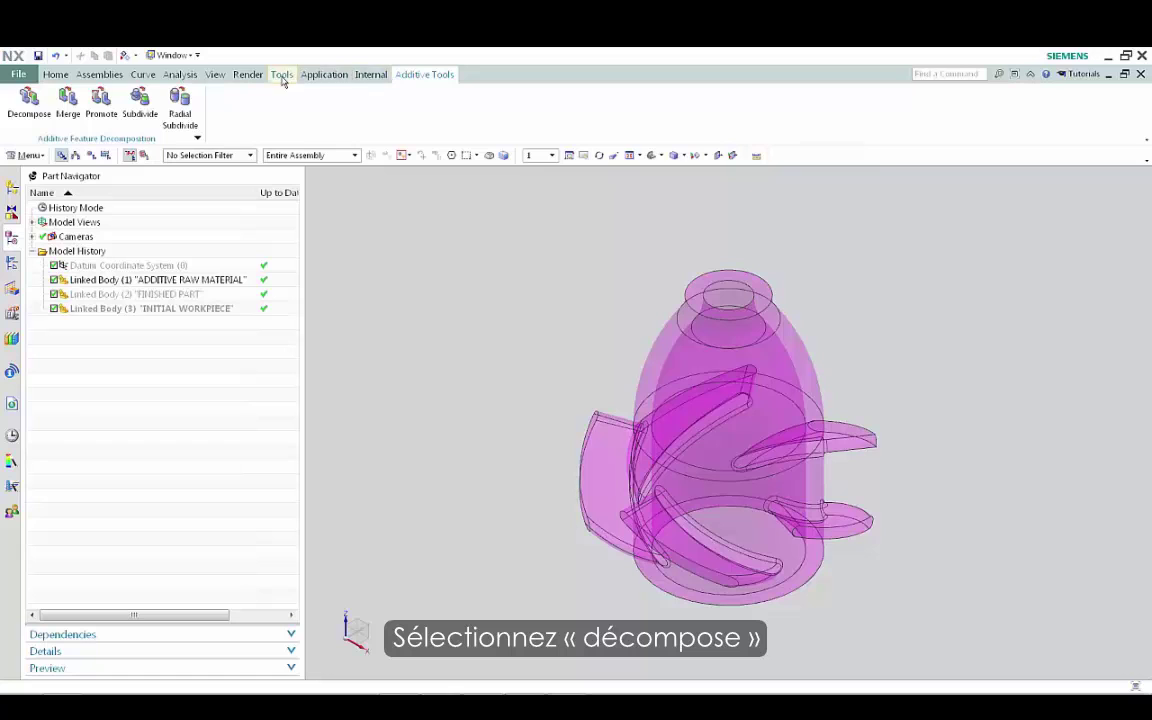
pyautogui.click(27, 100)
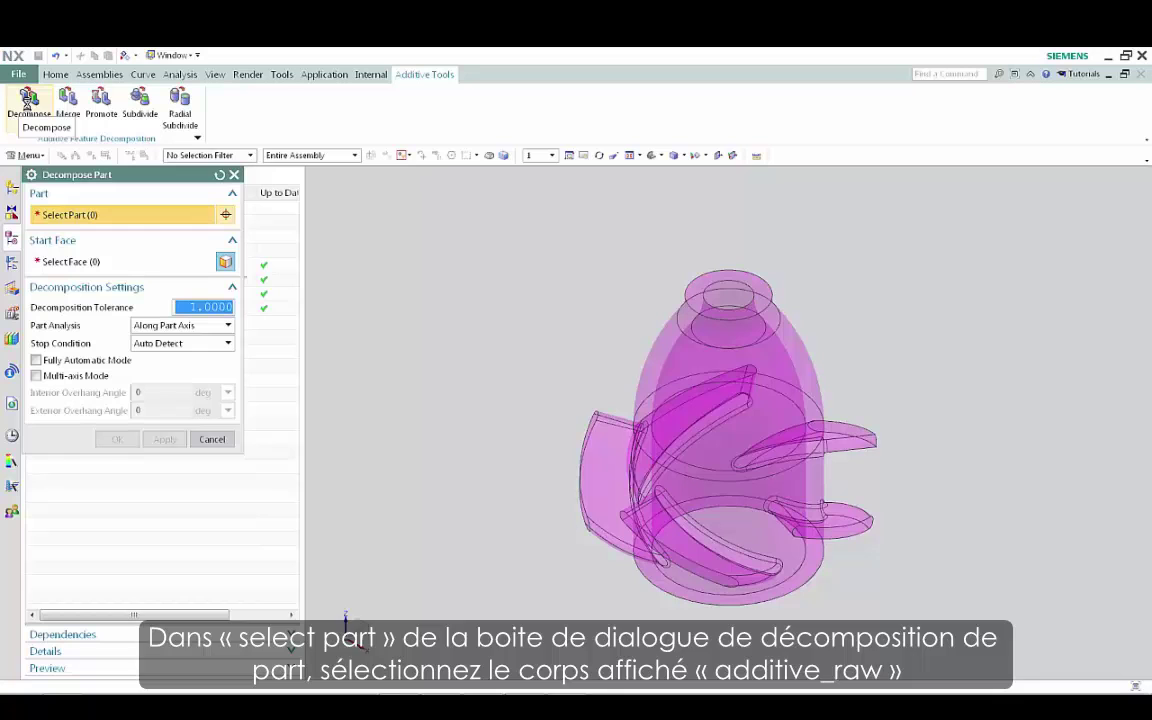
pyautogui.click(590, 432)
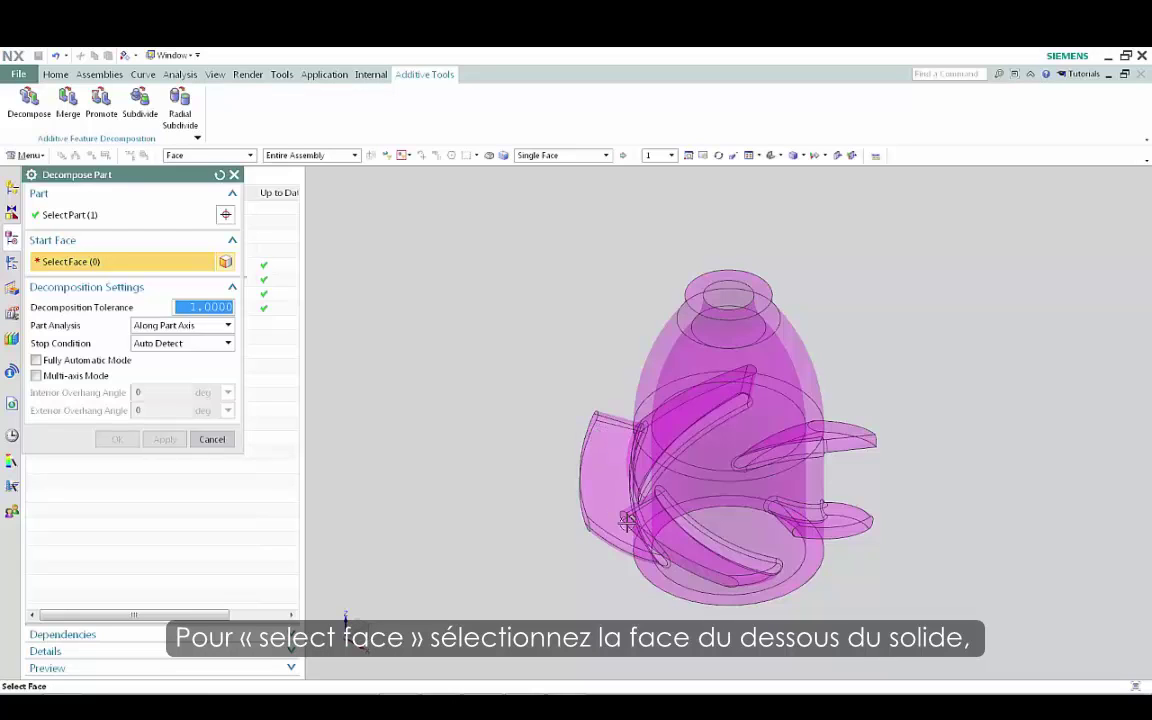
pyautogui.click(654, 571)
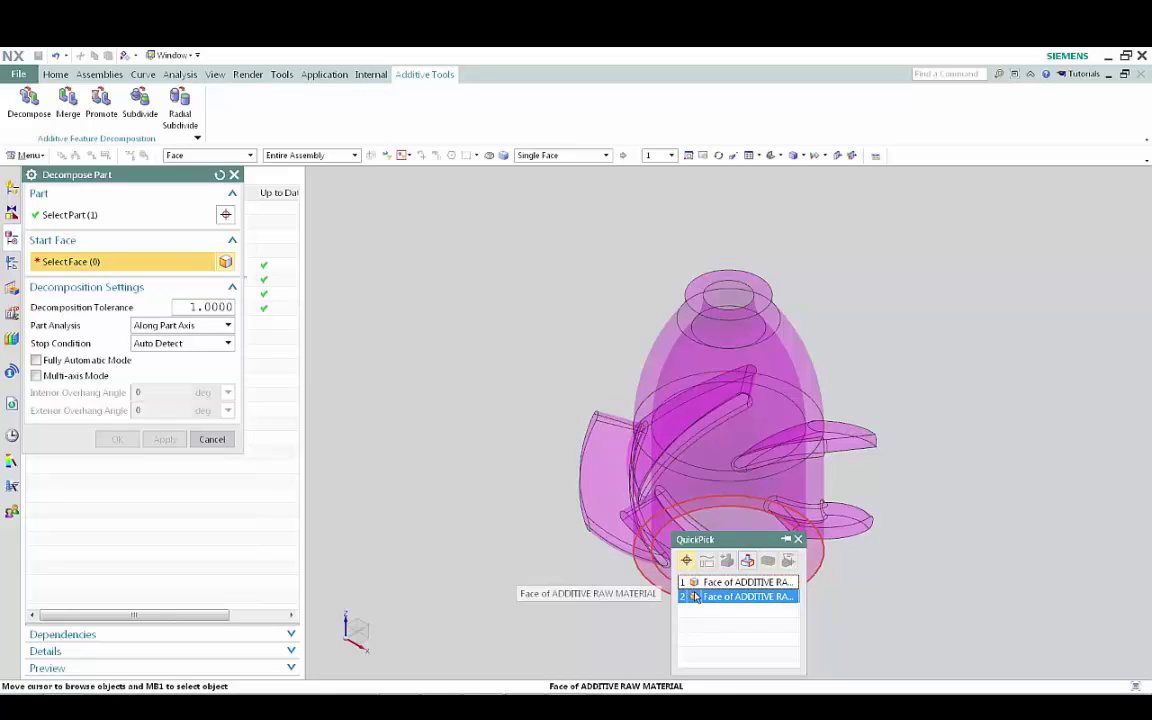
pyautogui.click(695, 597)
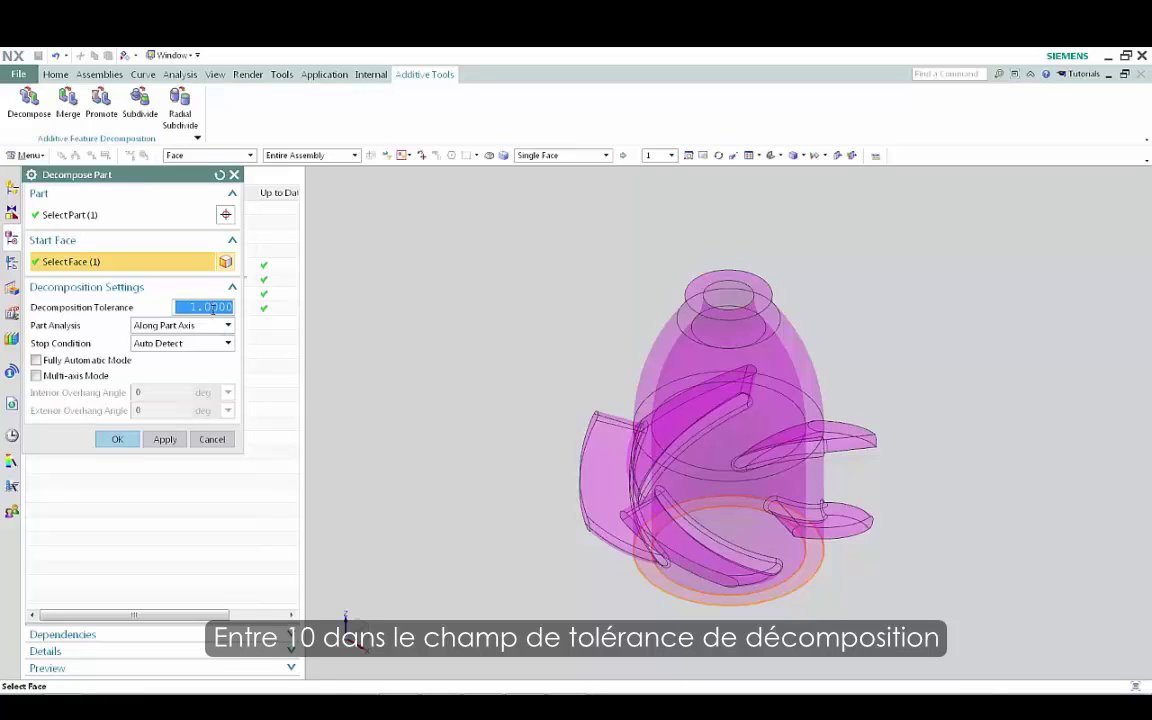
# Decompose the part with a tolerance of 10 and Stop at Plane, using the circular body edge just above the blades
pyautogui.write('1.0')
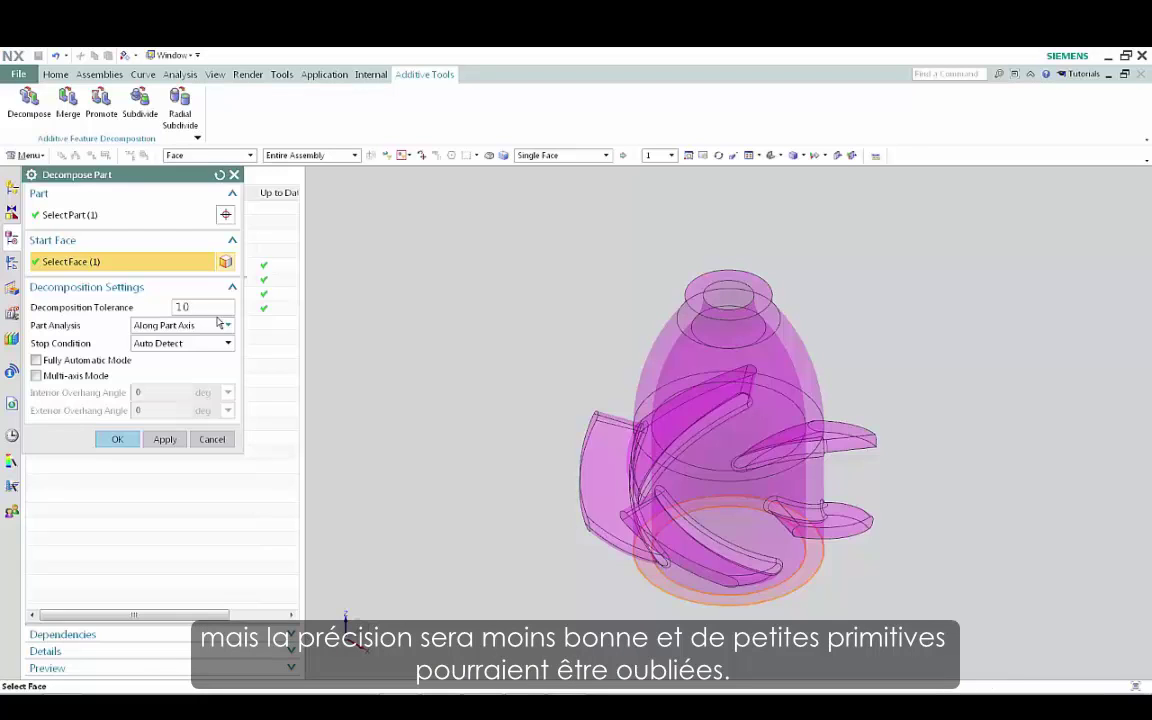
pyautogui.click(228, 344)
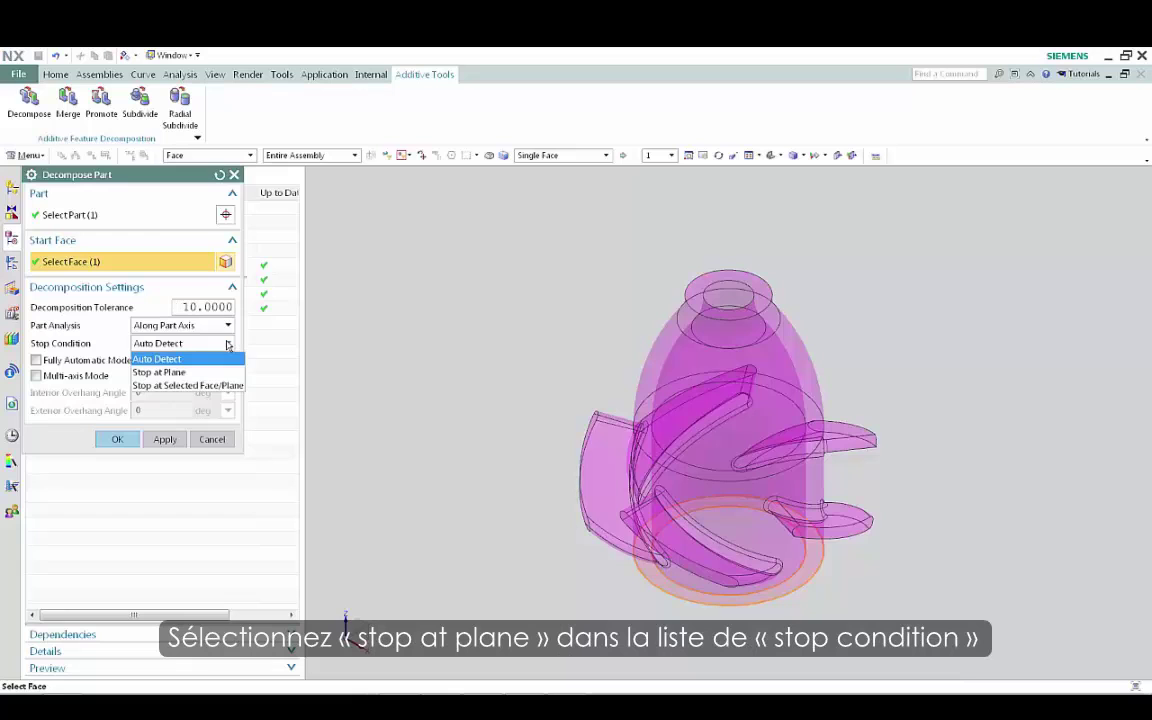
pyautogui.click(217, 373)
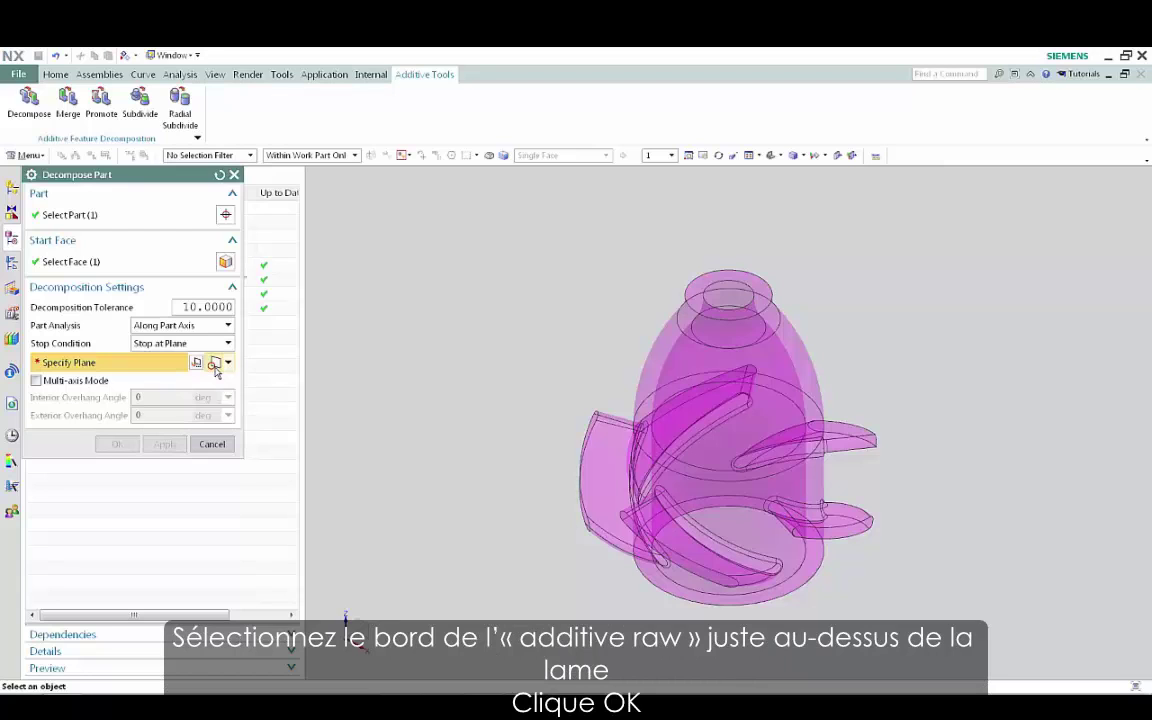
pyautogui.click(644, 455)
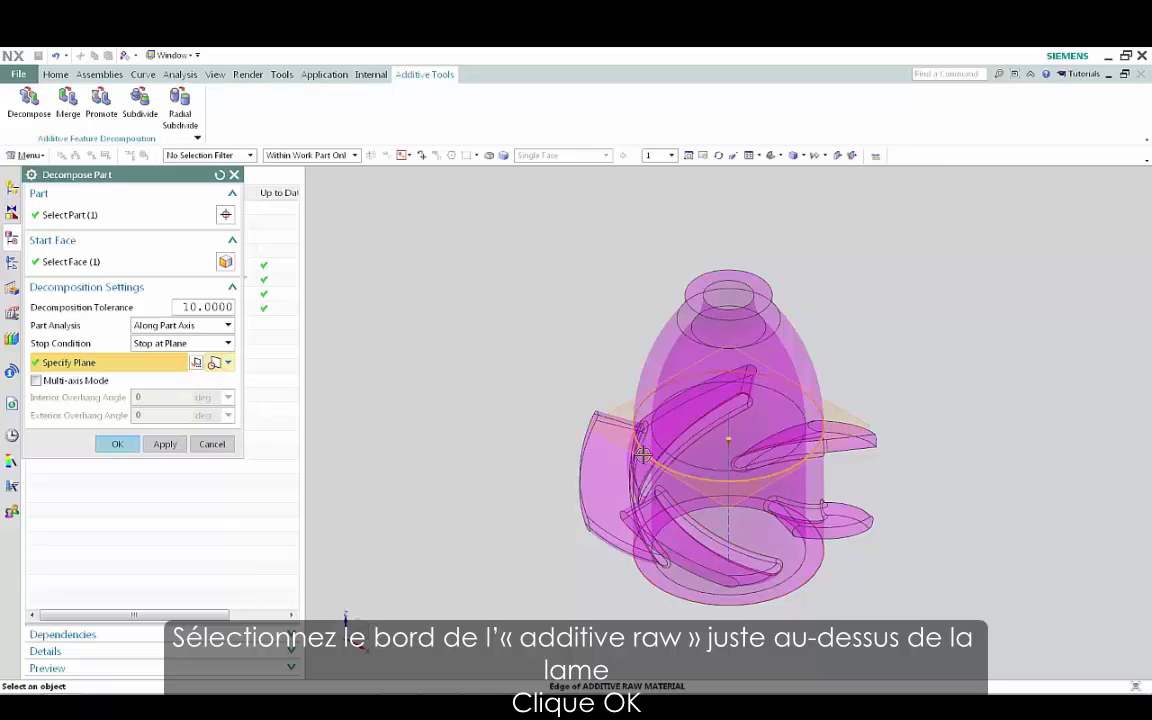
pyautogui.click(118, 444)
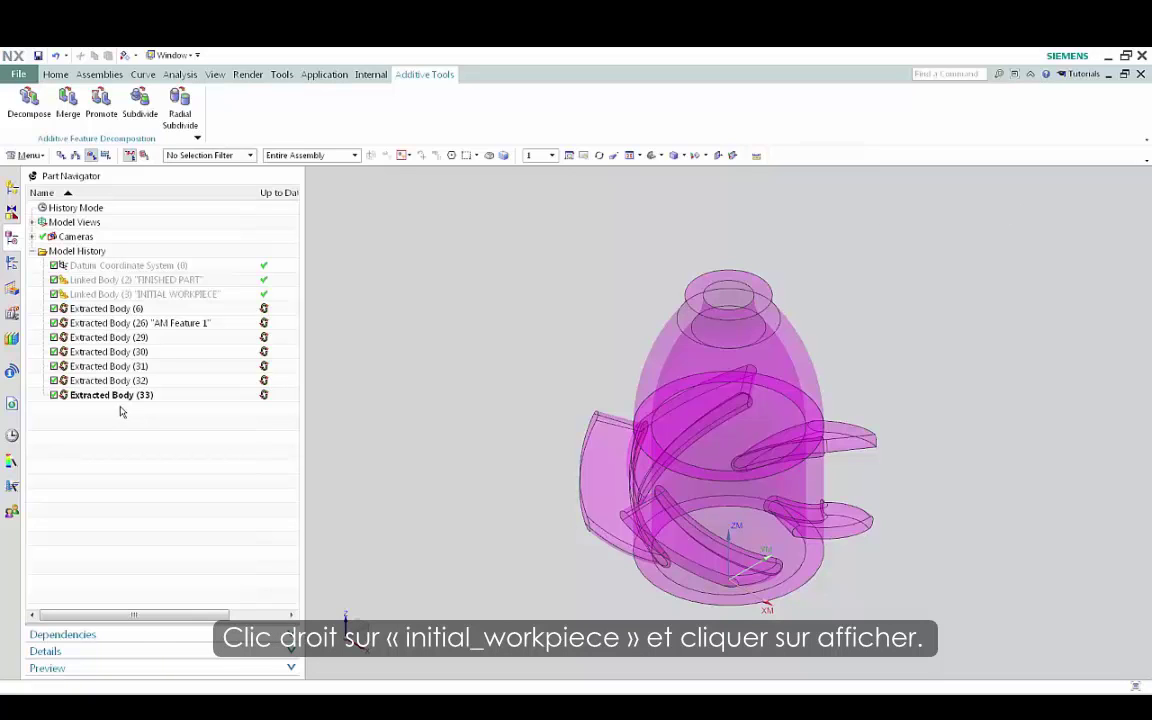
# Show the linked body "INITIAL WORKPIECE" from the model history
pyautogui.click(155, 296)
pyautogui.rightClick(155, 298)
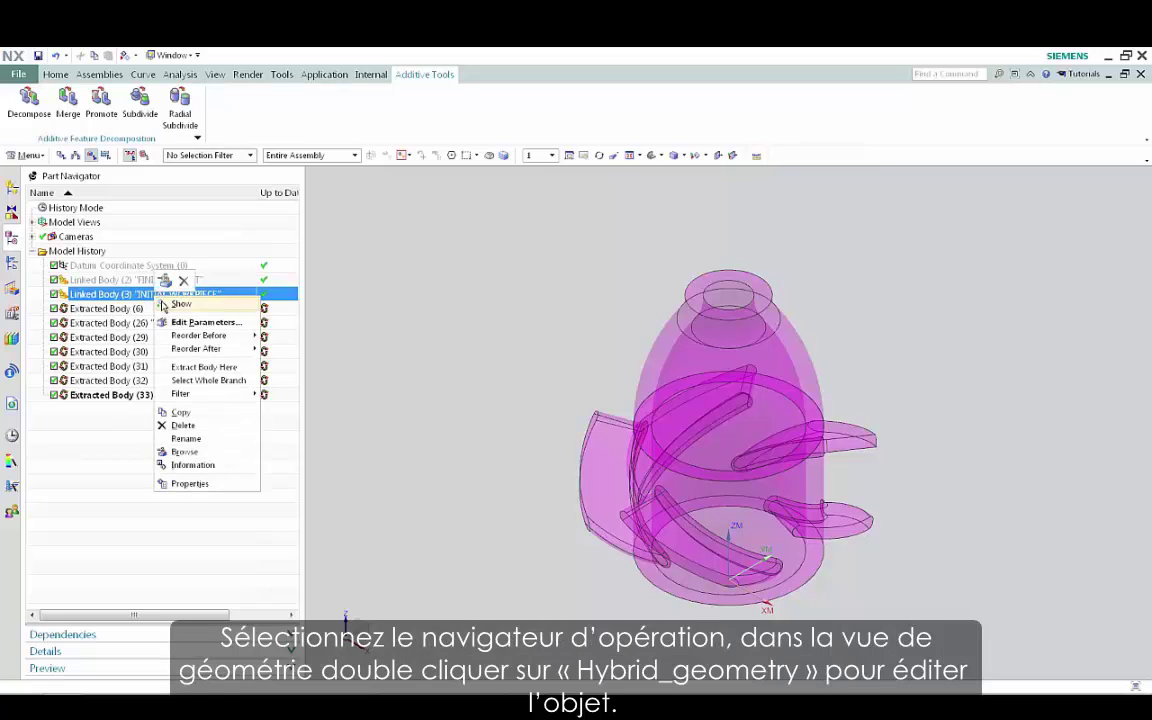
pyautogui.click(160, 307)
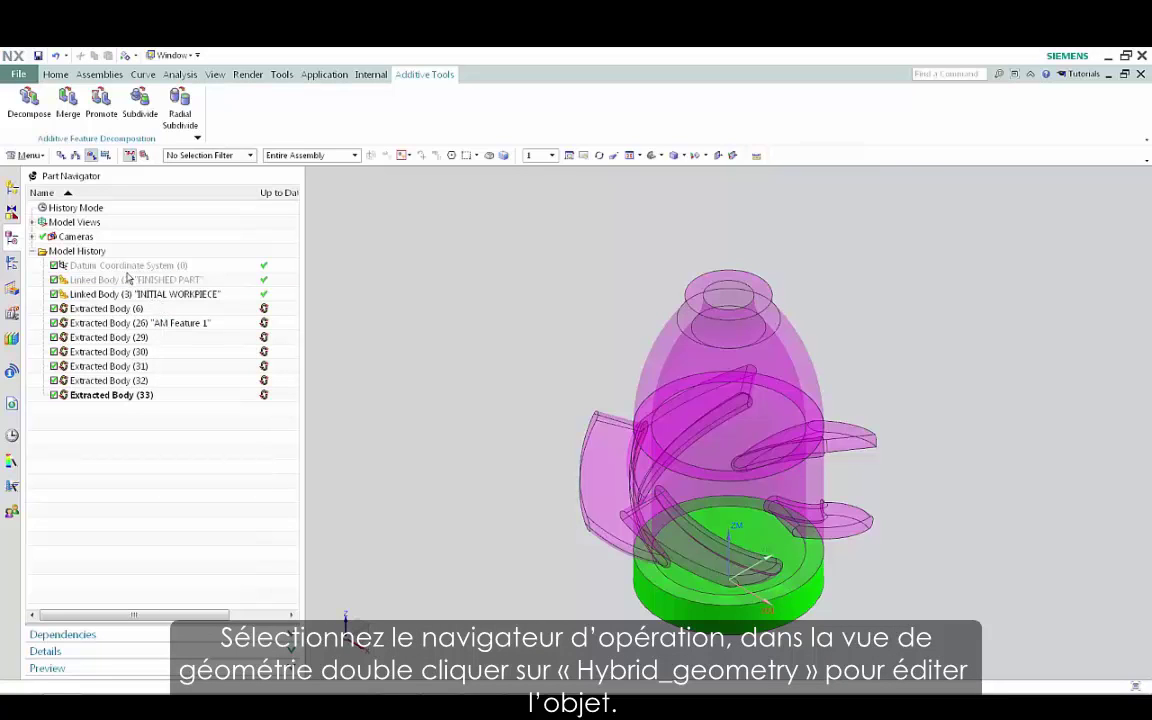
# Edit HYBRID_GEOMETRY and specify the green base body as its initial workpiece
pyautogui.click(13, 263)
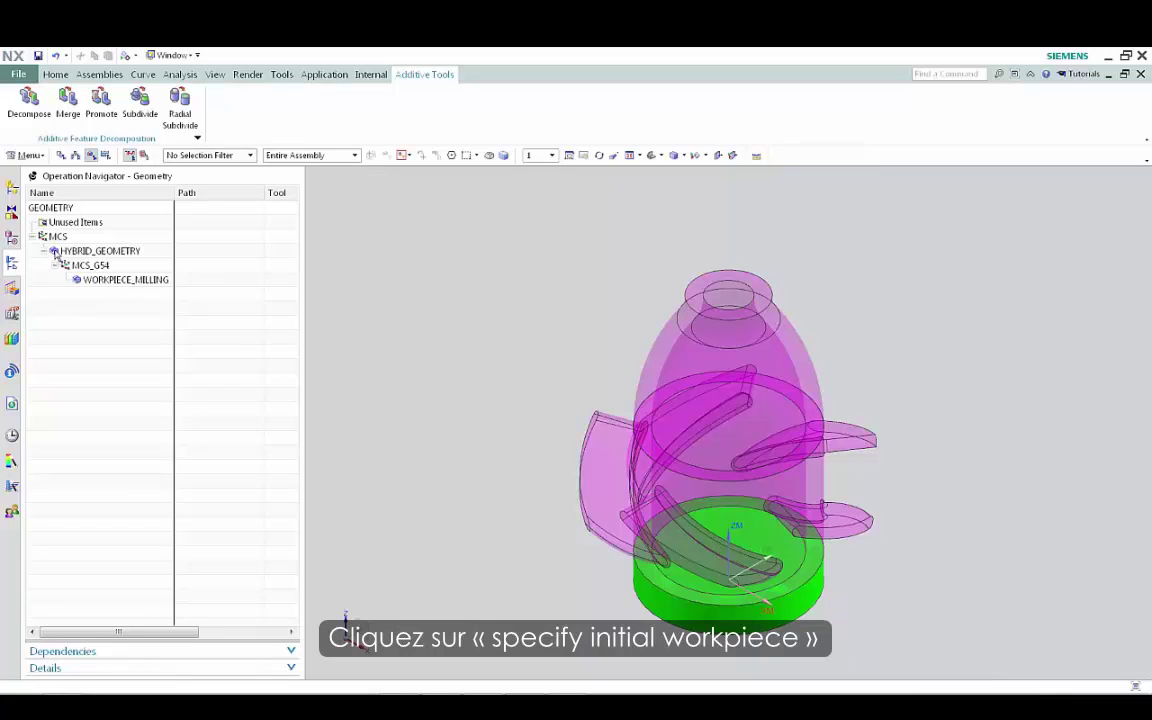
pyautogui.click(57, 253)
pyautogui.doubleClick(55, 251)
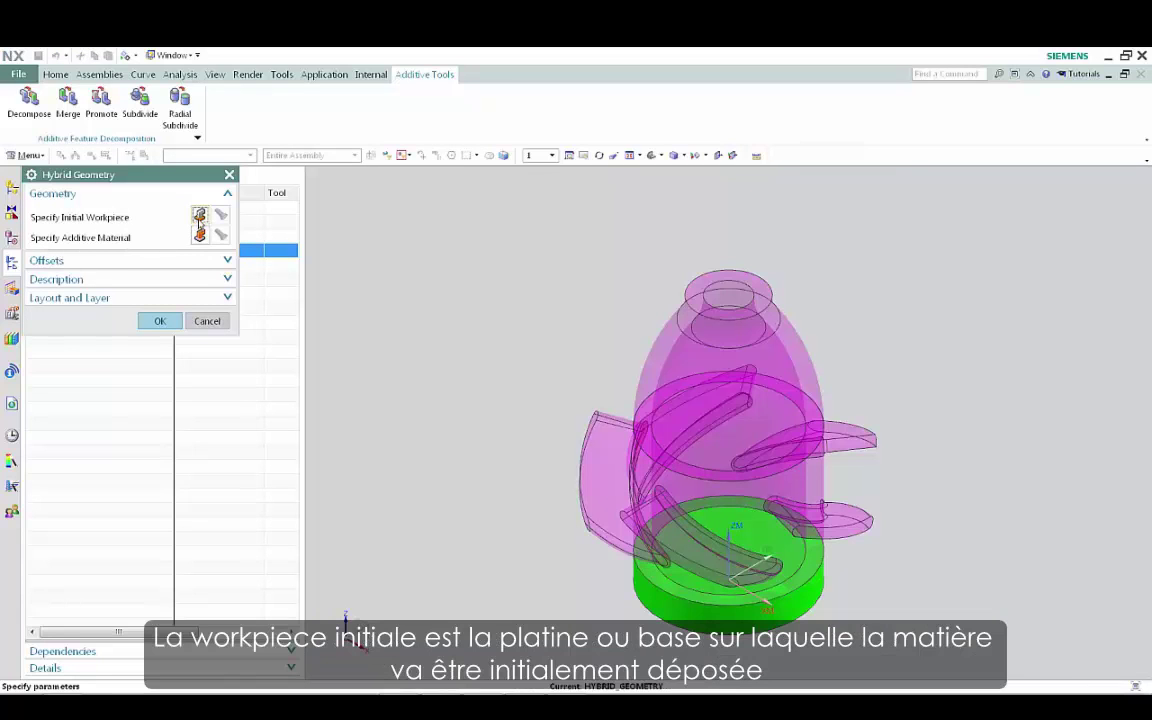
pyautogui.click(200, 218)
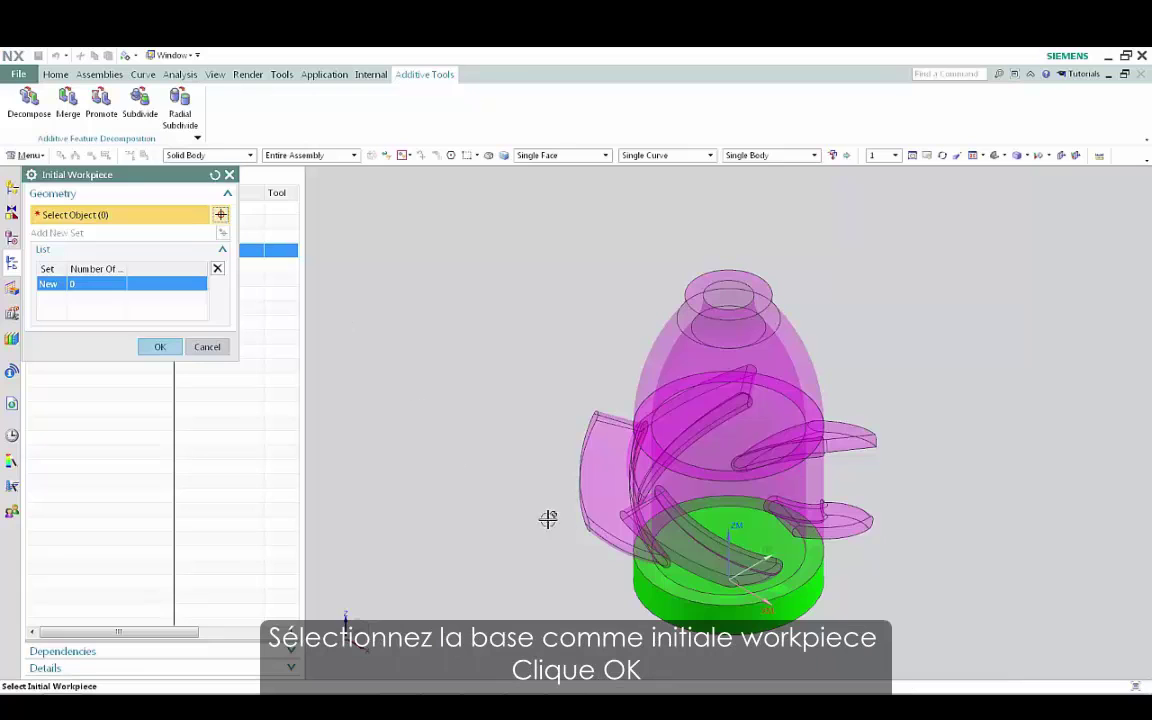
pyautogui.click(652, 590)
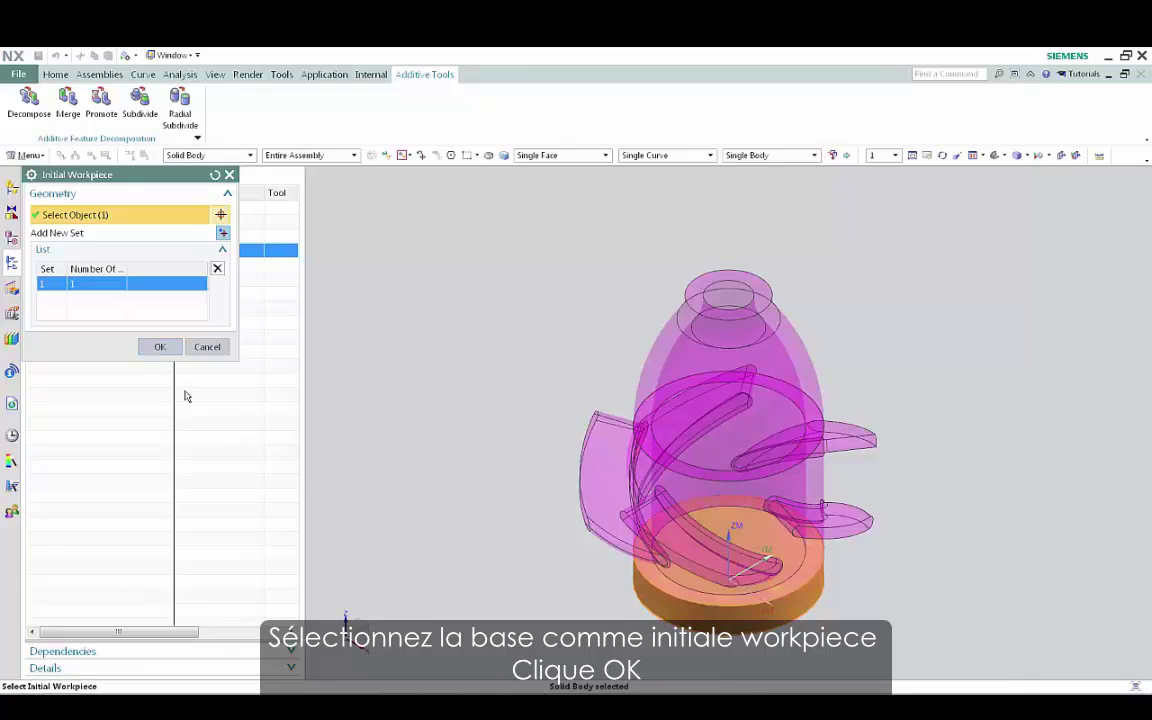
pyautogui.click(161, 348)
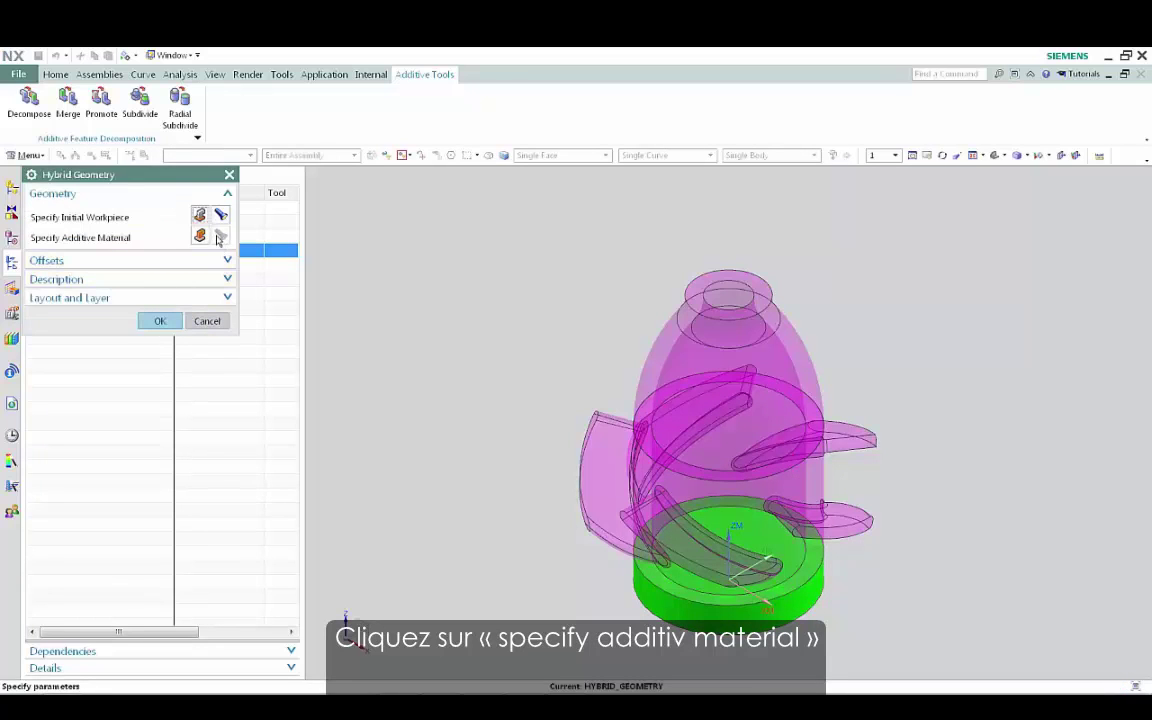
# Specify the five blades, the lower cylinder and the upper dome as additive material and accept the hybrid geometry
pyautogui.click(200, 236)
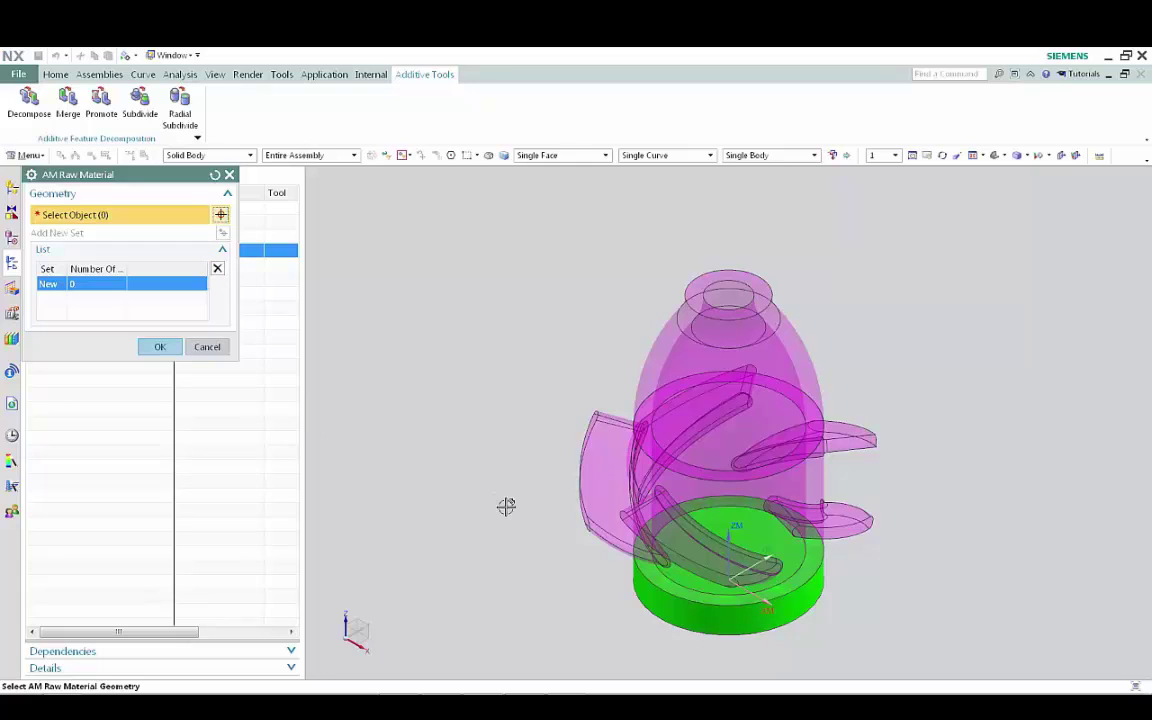
pyautogui.click(581, 515)
pyautogui.click(668, 552)
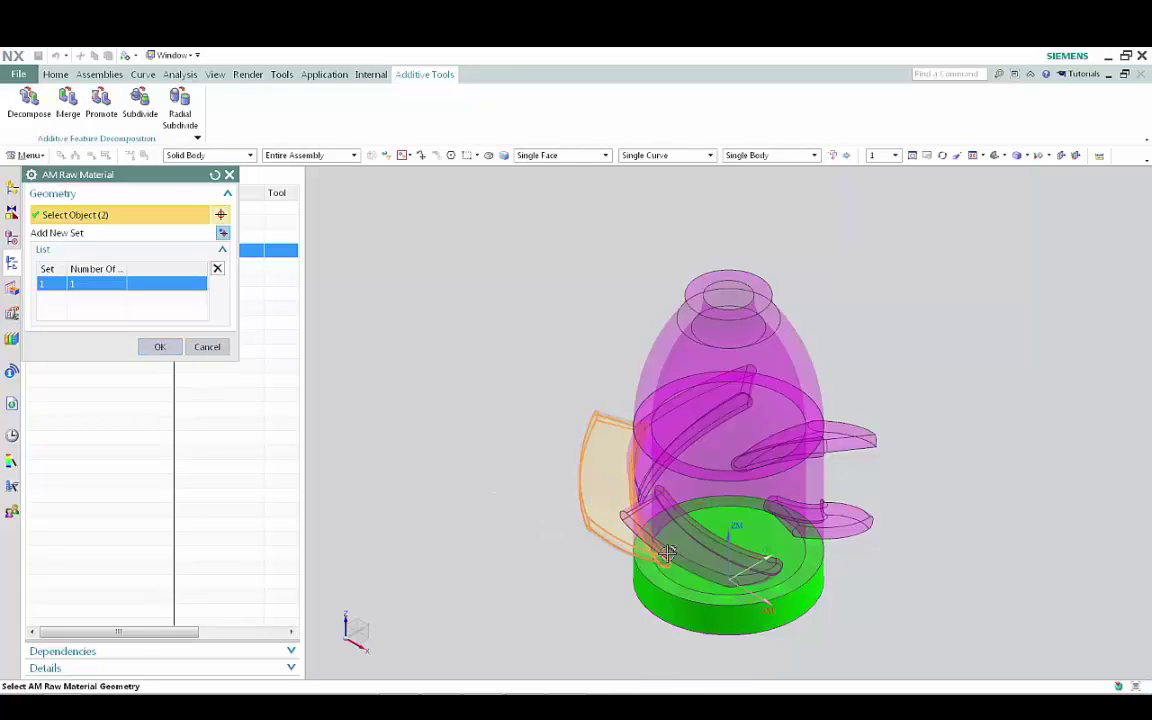
pyautogui.click(832, 530)
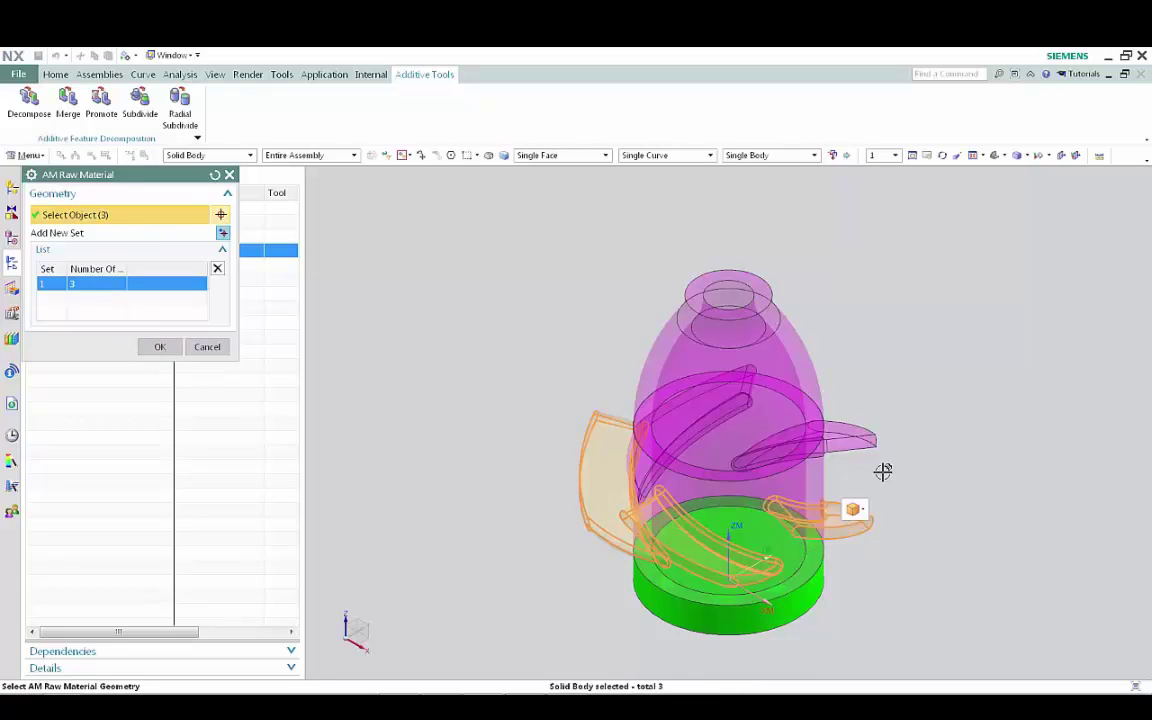
pyautogui.click(838, 430)
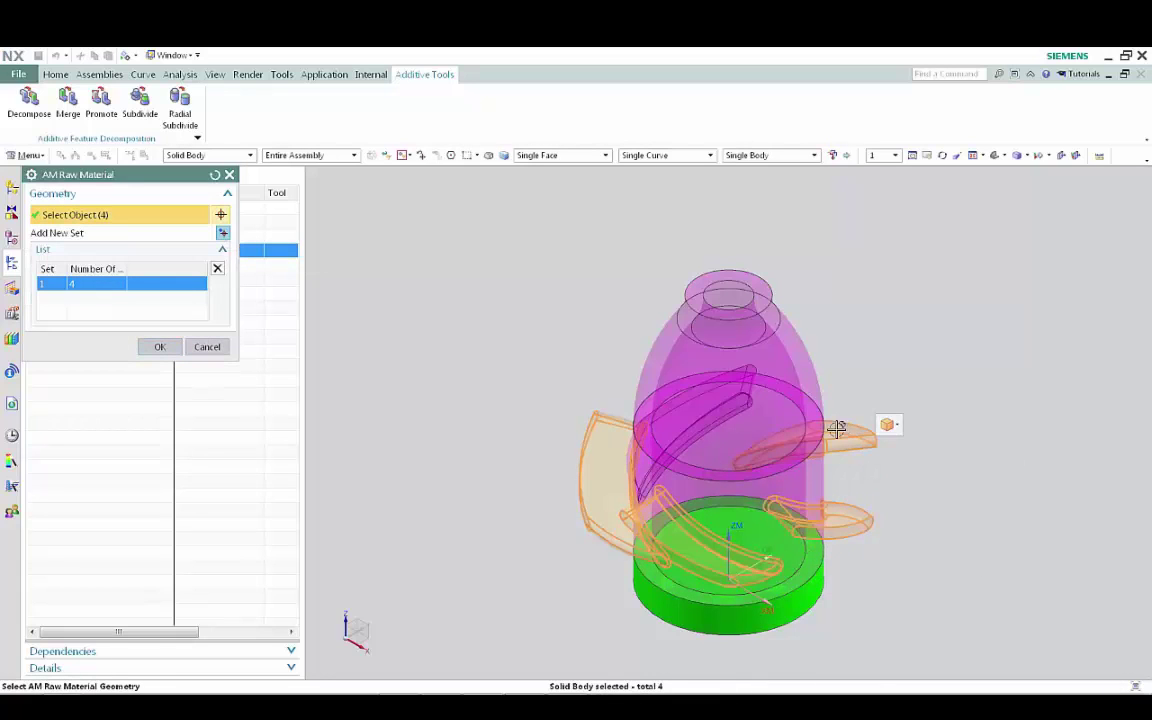
pyautogui.click(750, 403)
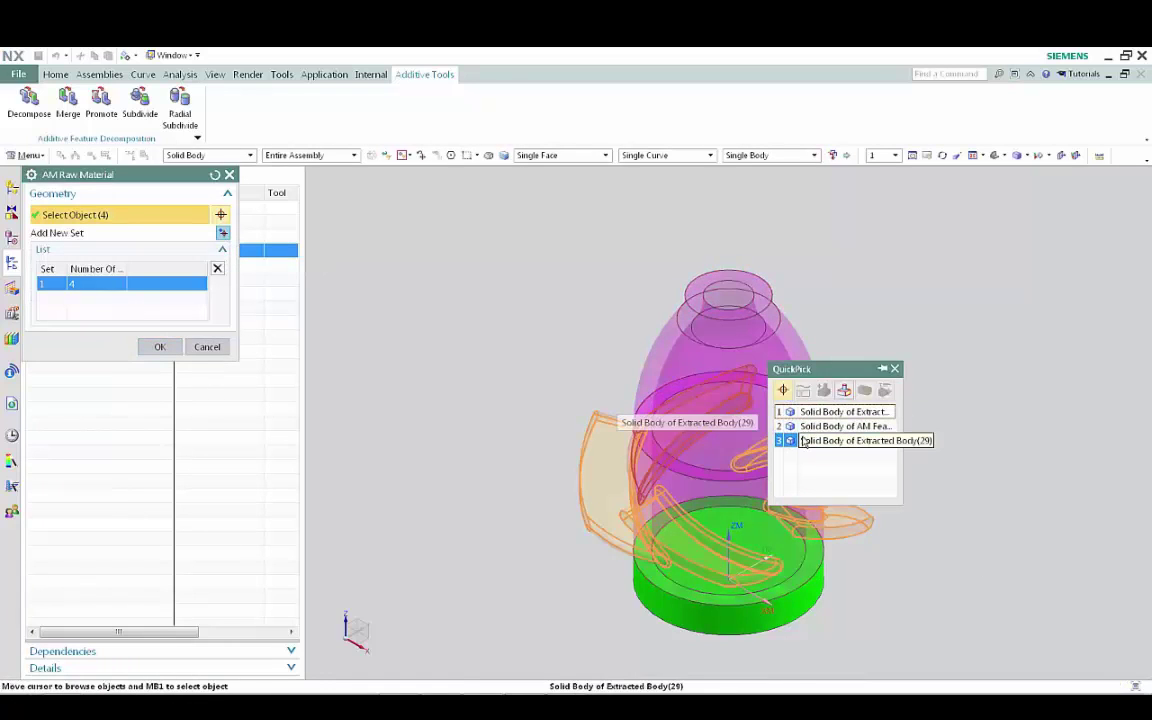
pyautogui.click(805, 441)
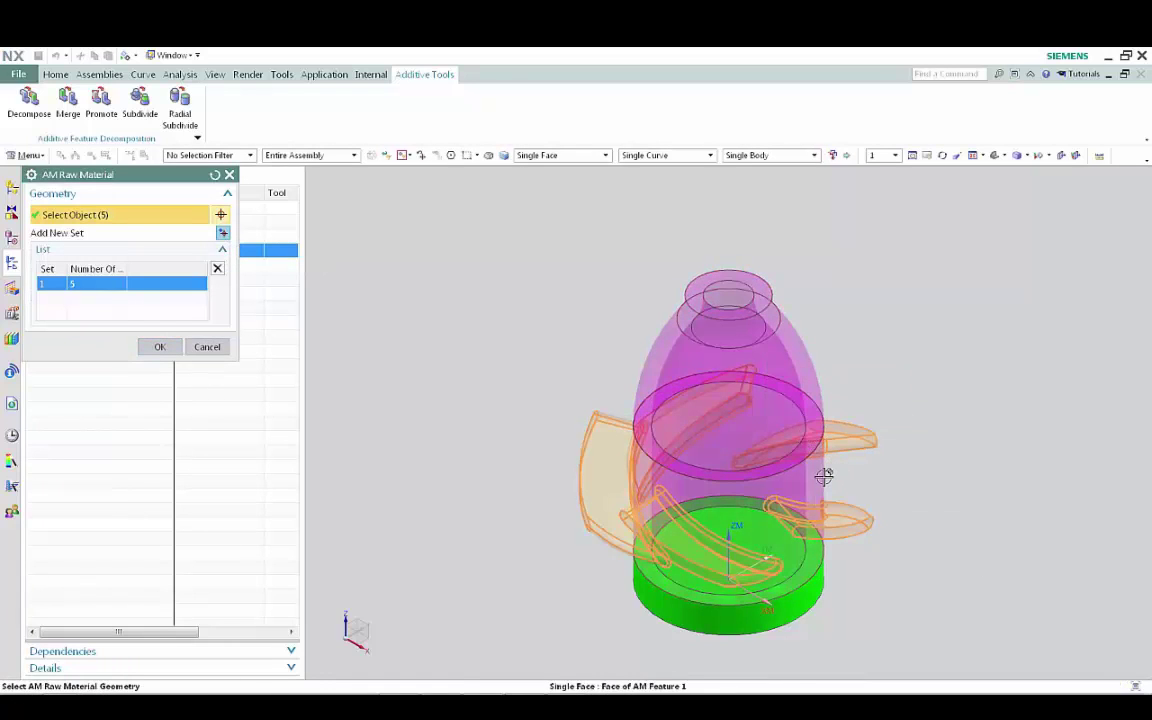
pyautogui.click(823, 476)
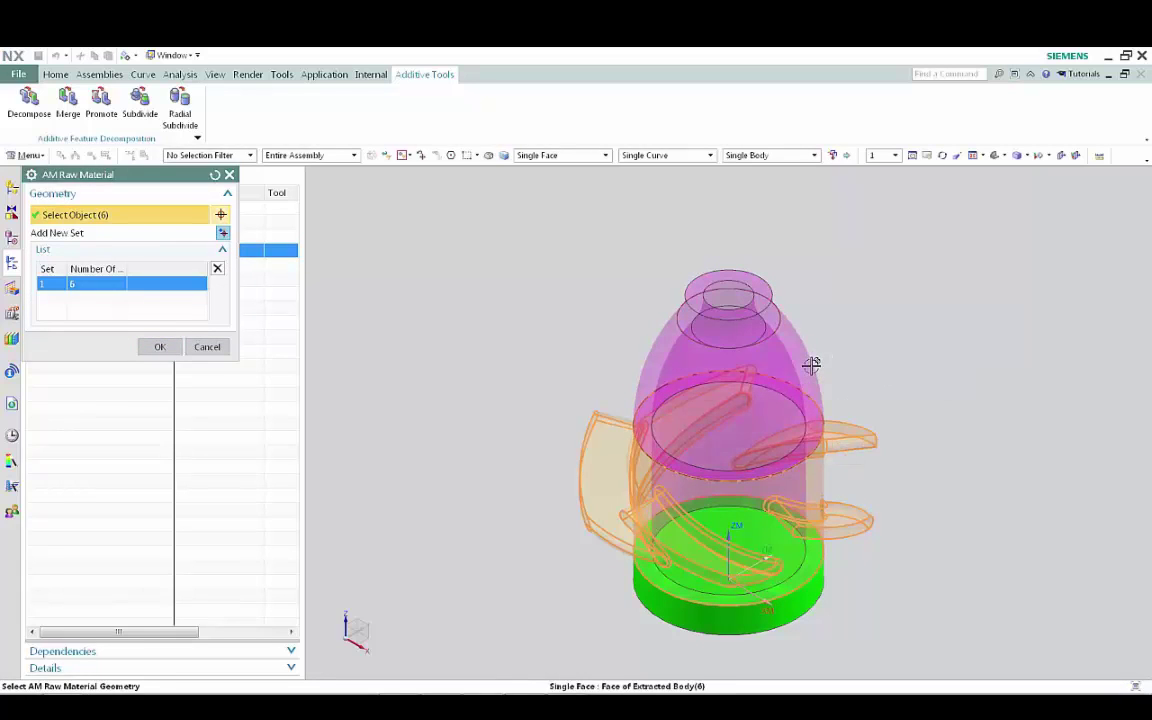
pyautogui.click(809, 362)
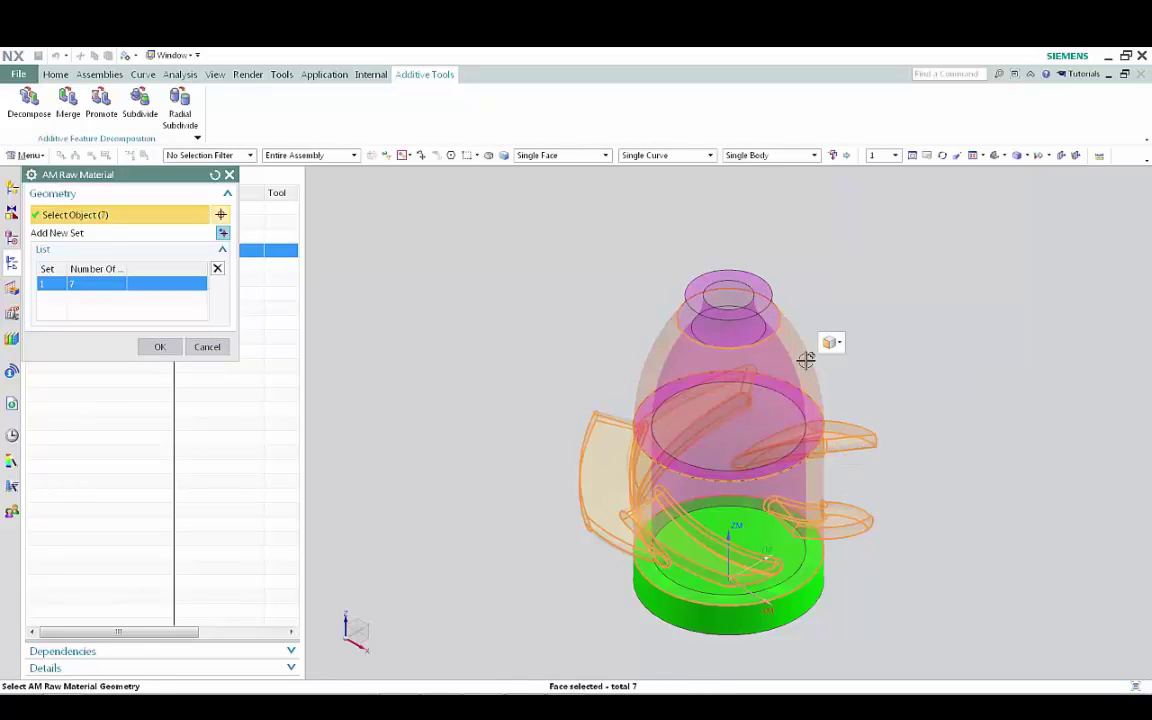
pyautogui.click(166, 350)
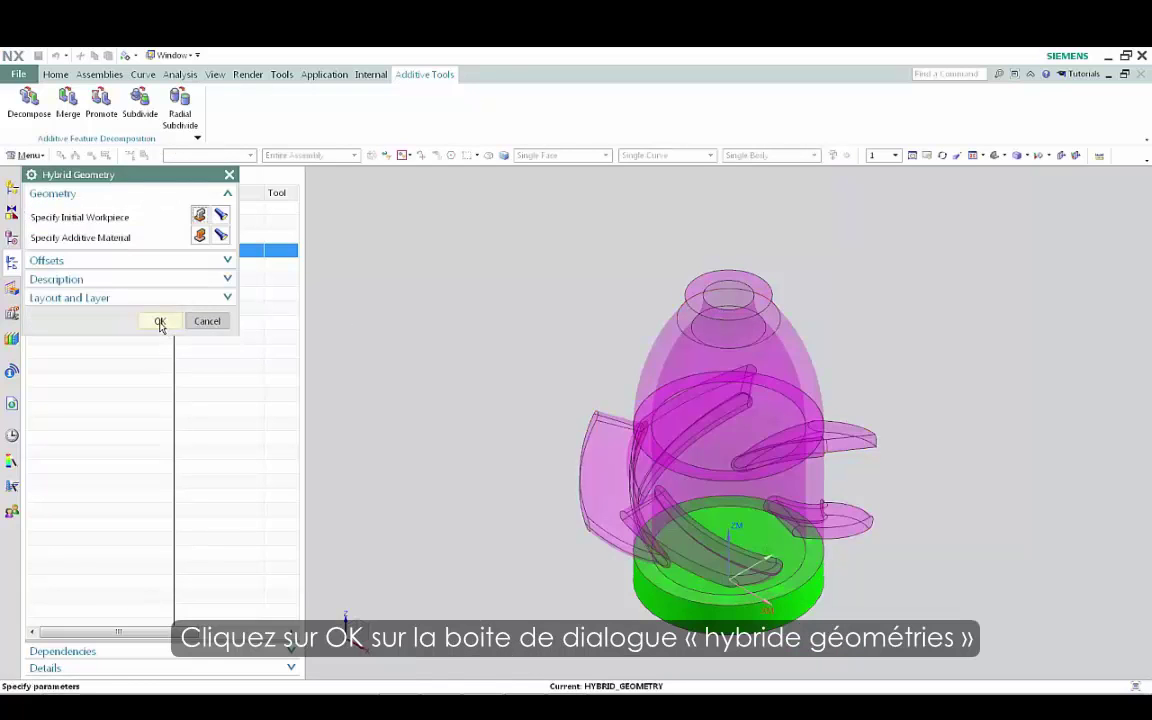
pyautogui.click(160, 322)
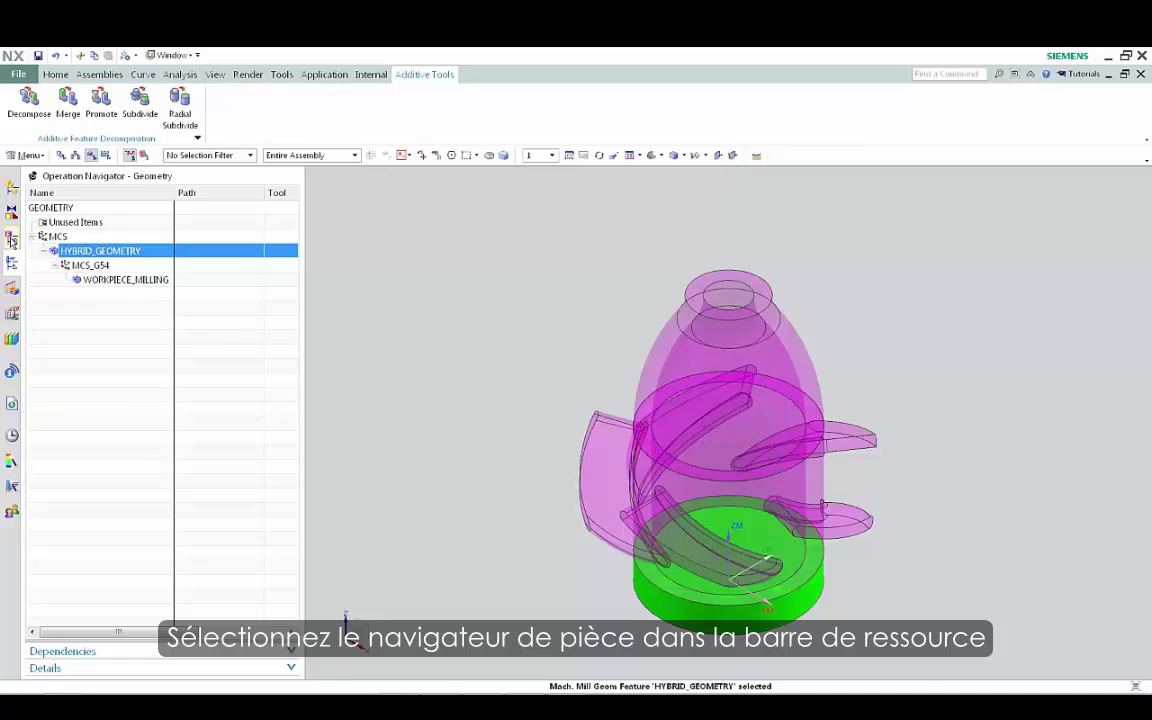
# Show the linked body "FINISHED PART" from the model history
pyautogui.click(12, 240)
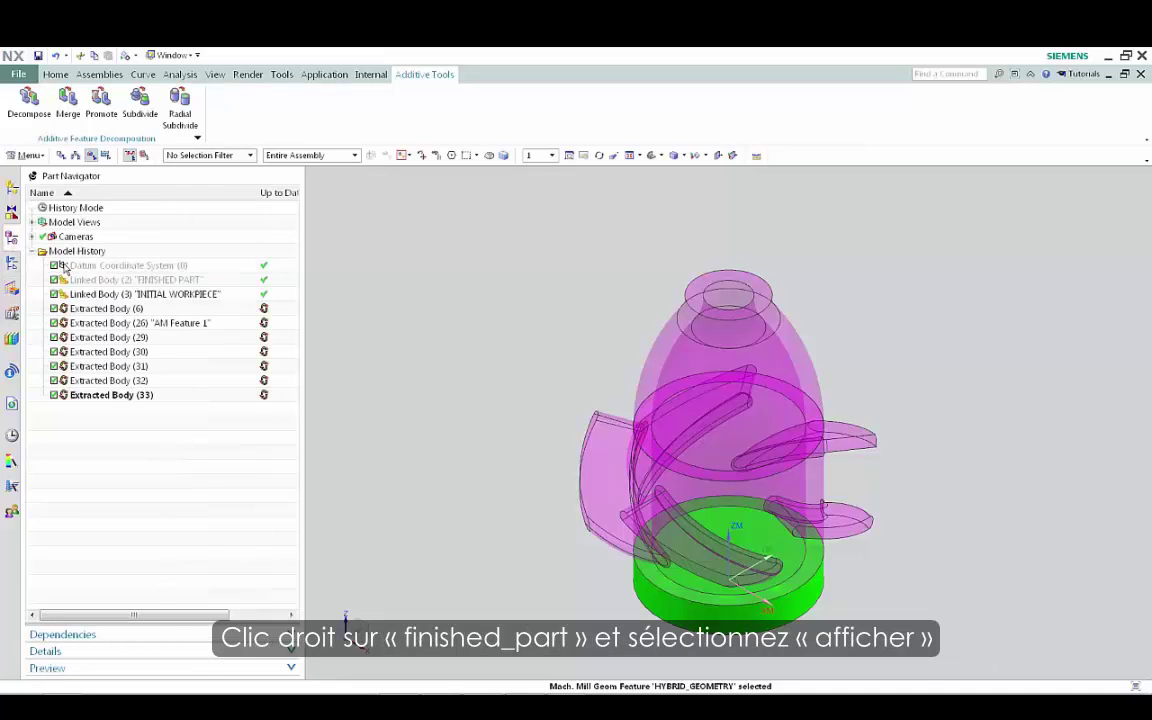
pyautogui.rightClick(137, 281)
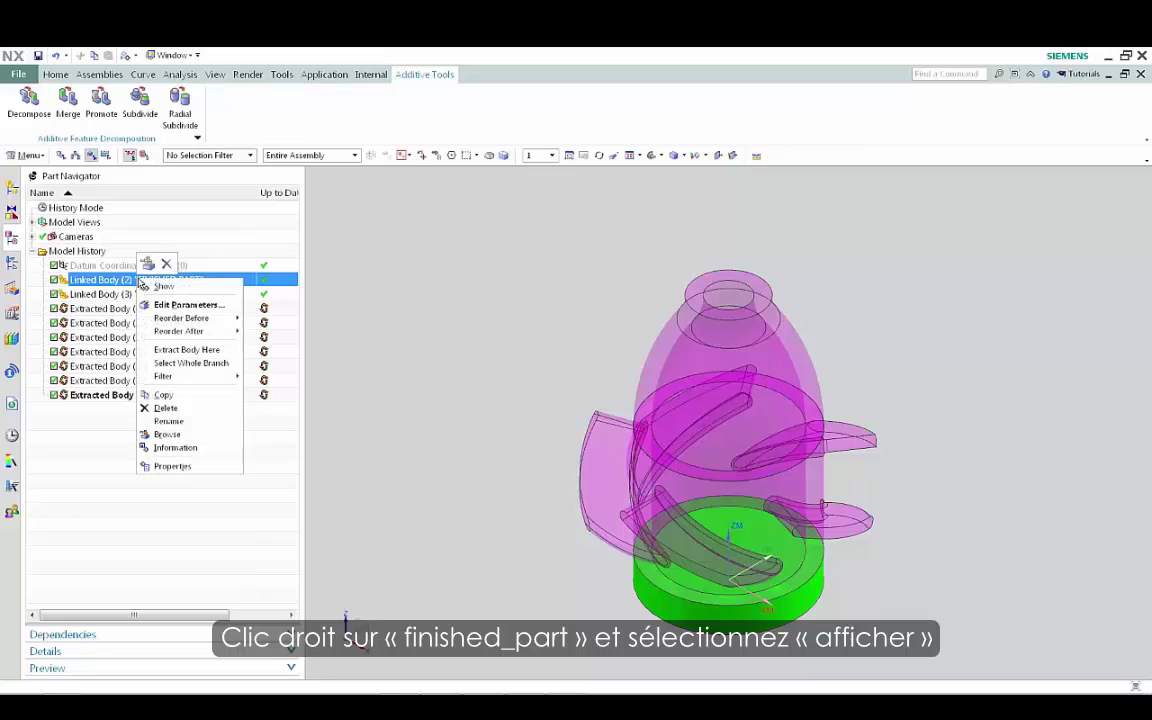
pyautogui.click(152, 287)
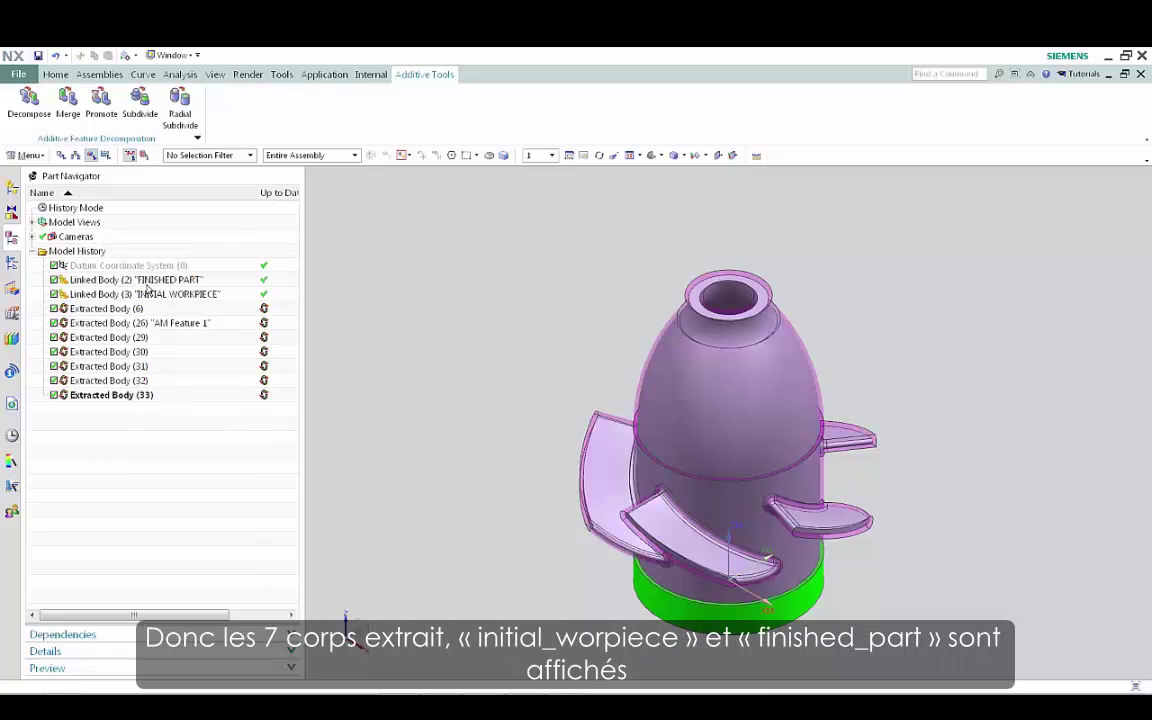
# Edit WORKPIECE_MILLING and specify the FINISHED PART solid body as its part geometry
pyautogui.click(12, 262)
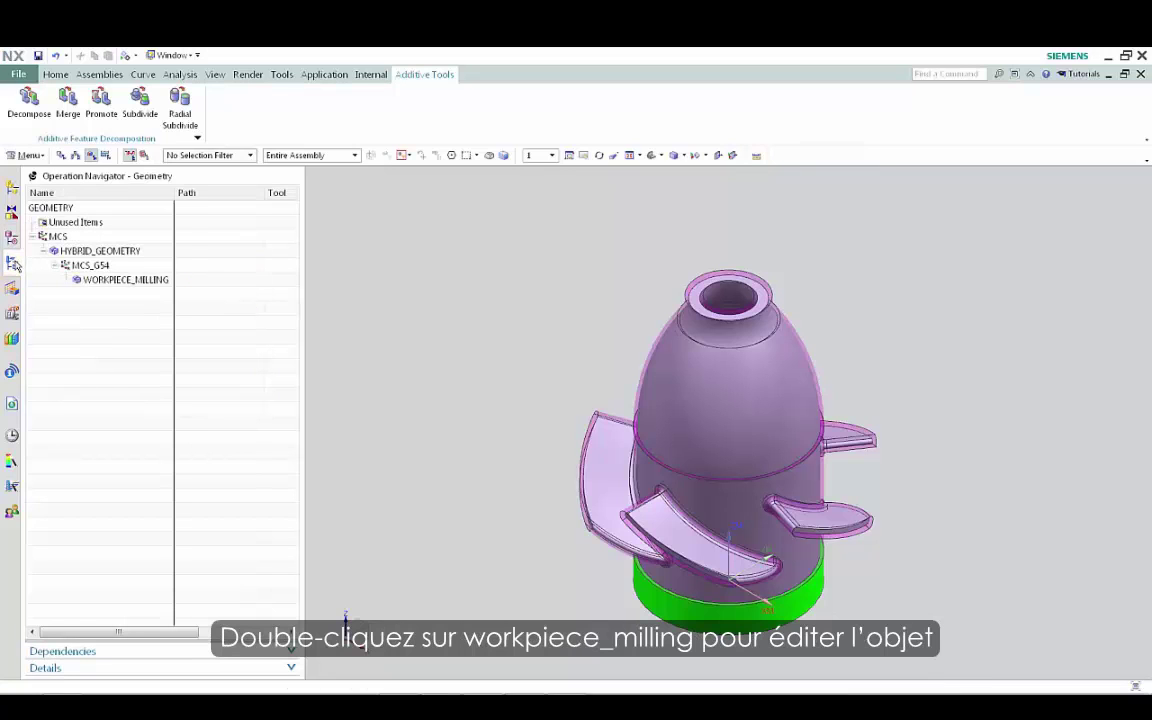
pyautogui.doubleClick(98, 281)
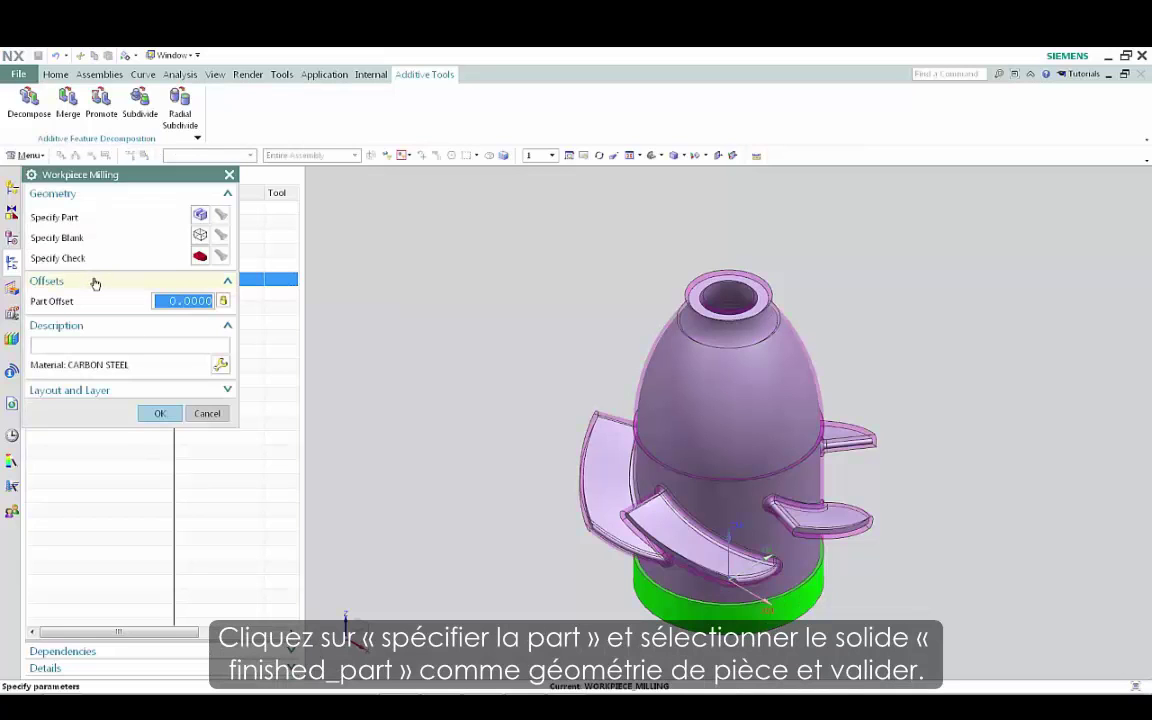
pyautogui.click(200, 216)
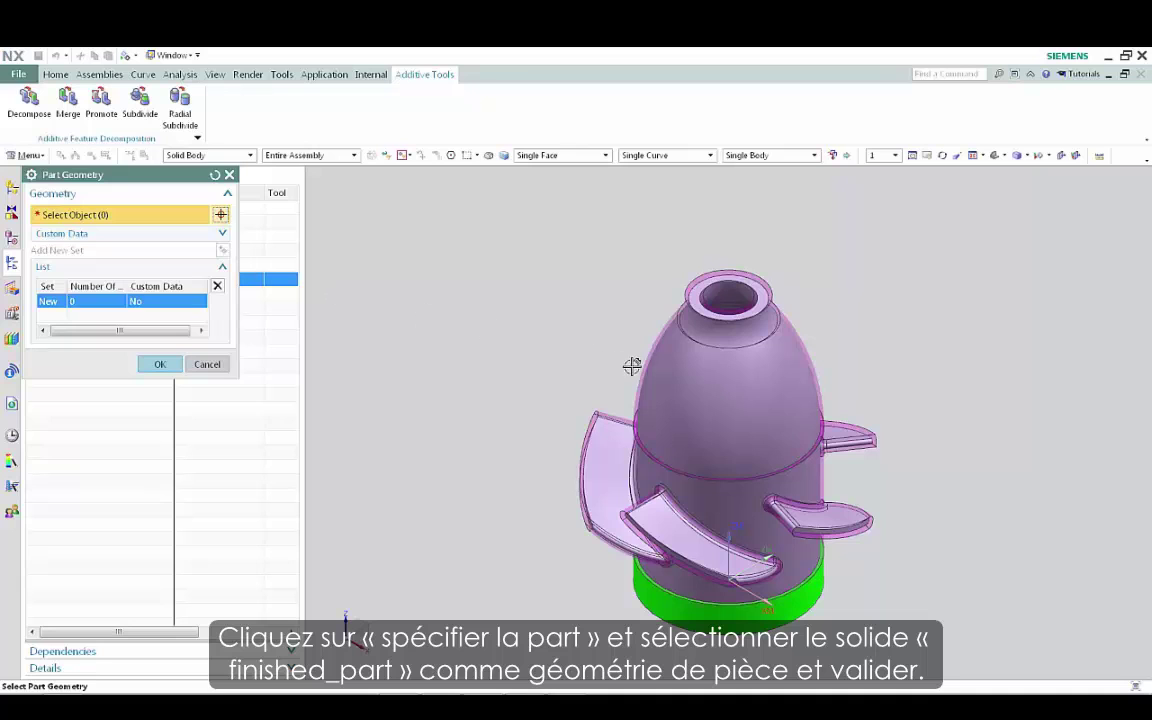
pyautogui.click(600, 338)
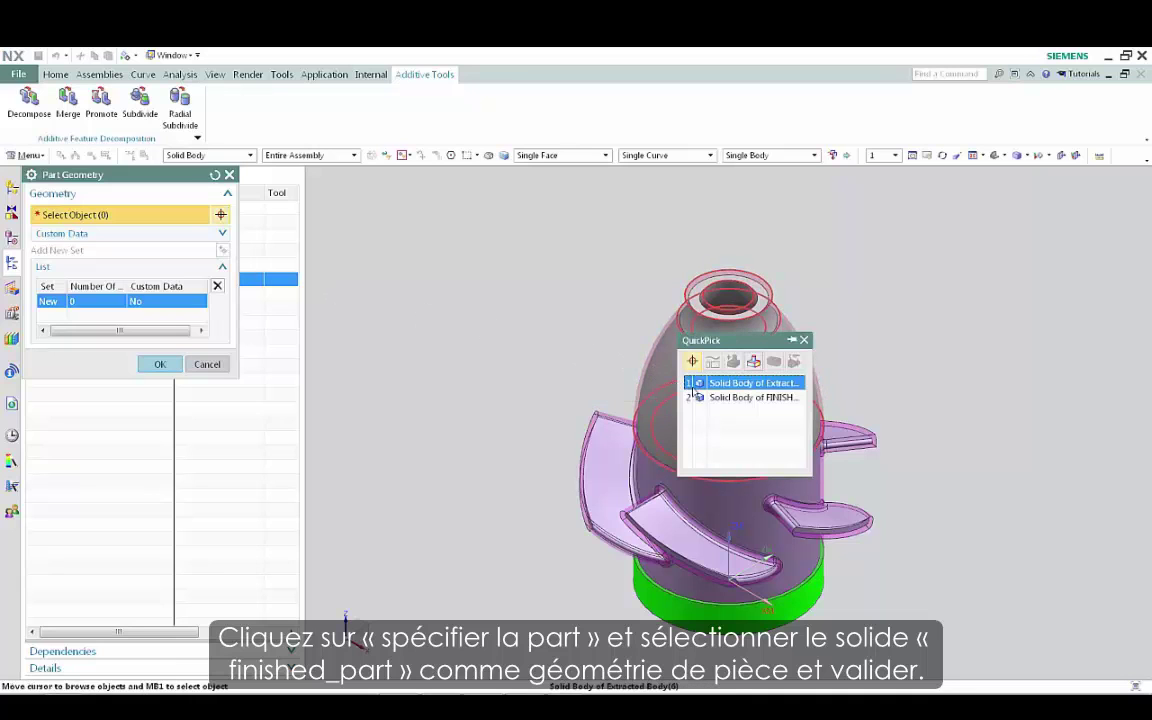
pyautogui.click(700, 397)
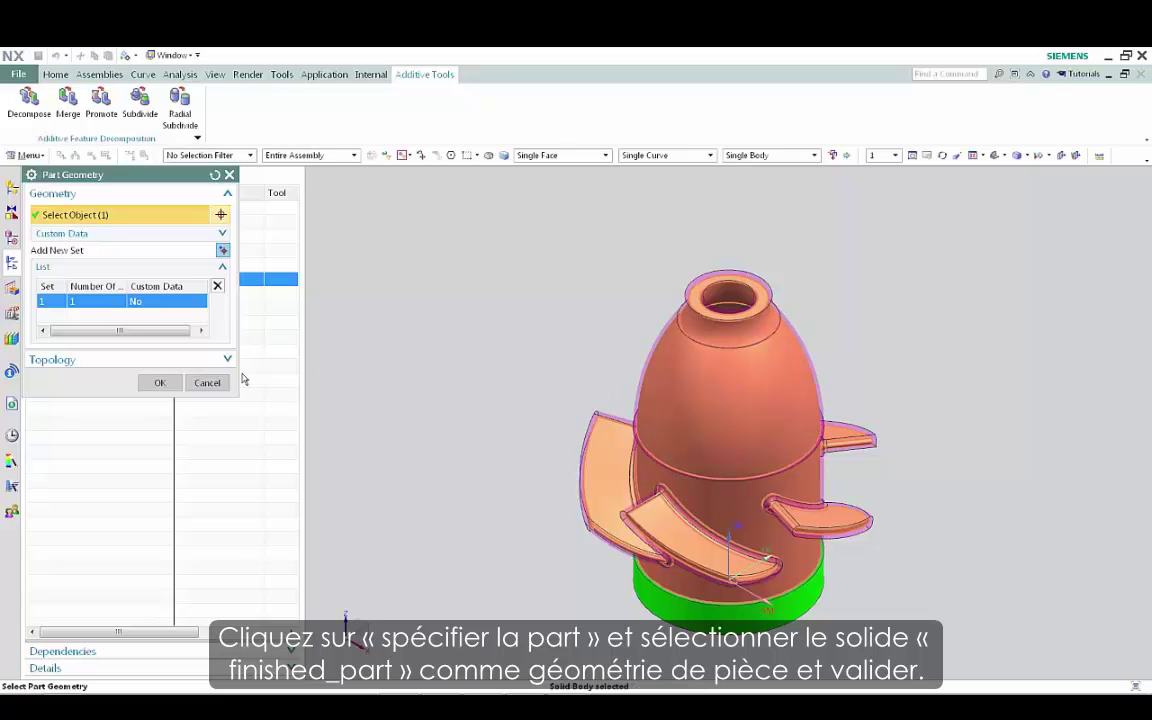
pyautogui.click(162, 382)
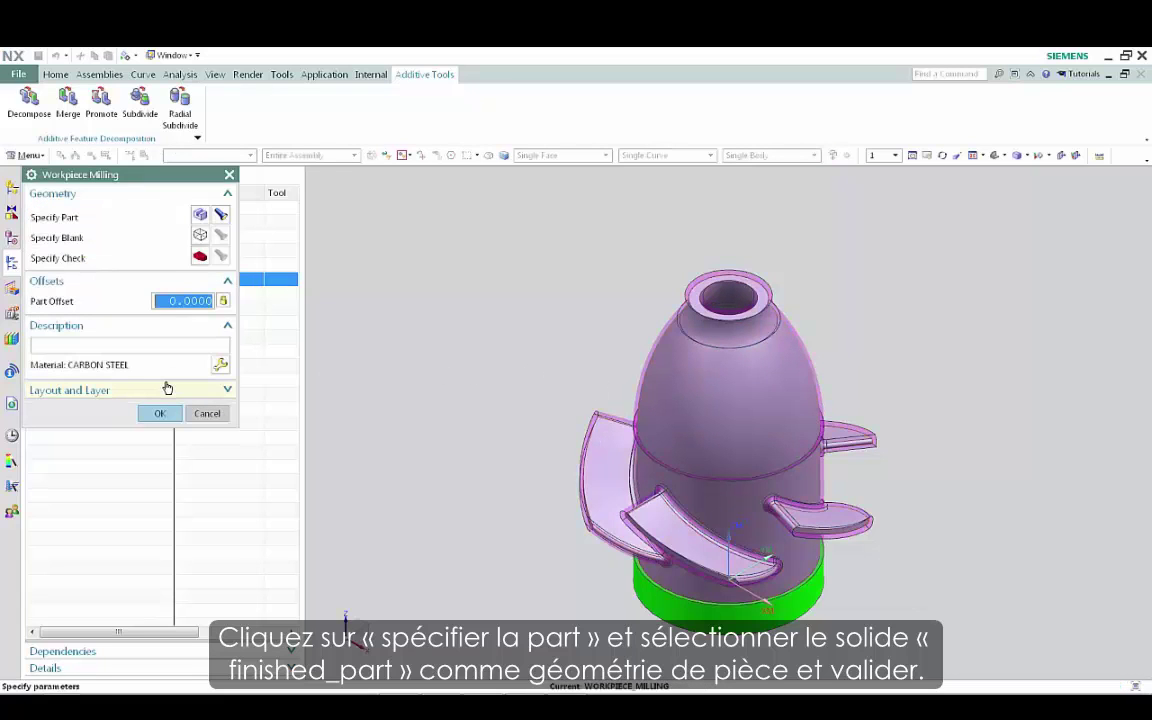
# Specify the five blades, the lower cylinder and the upper dome as blank geometry and accept the milling workpiece
pyautogui.click(201, 238)
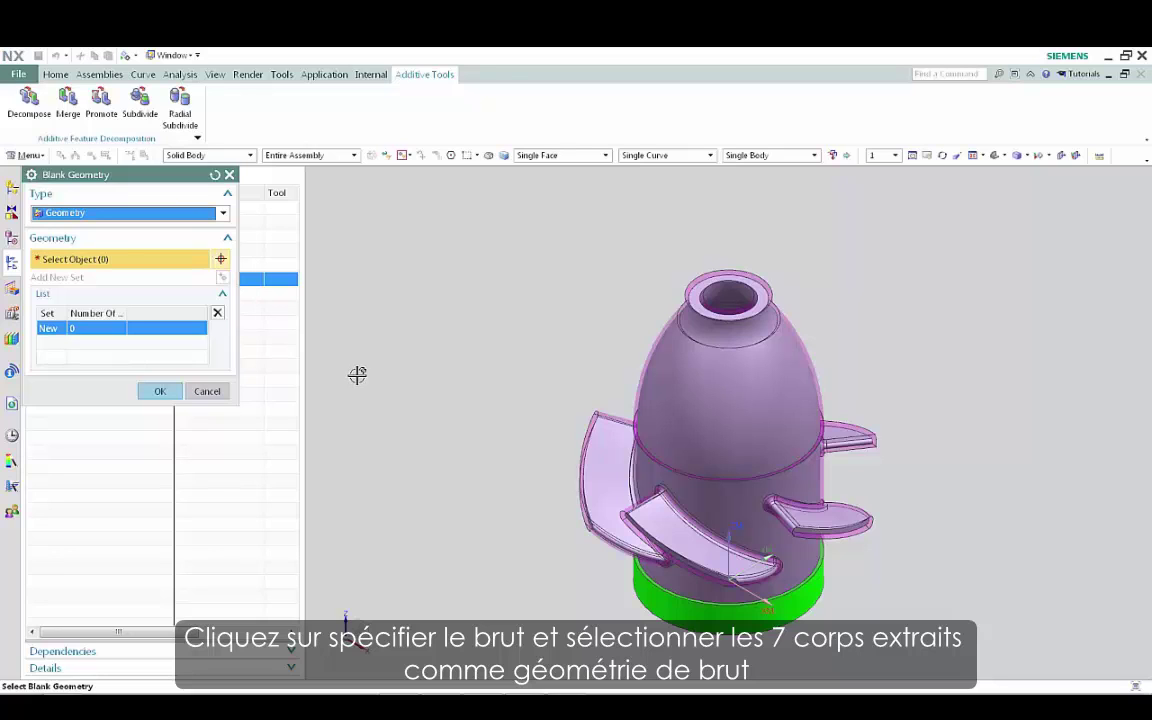
pyautogui.click(586, 422)
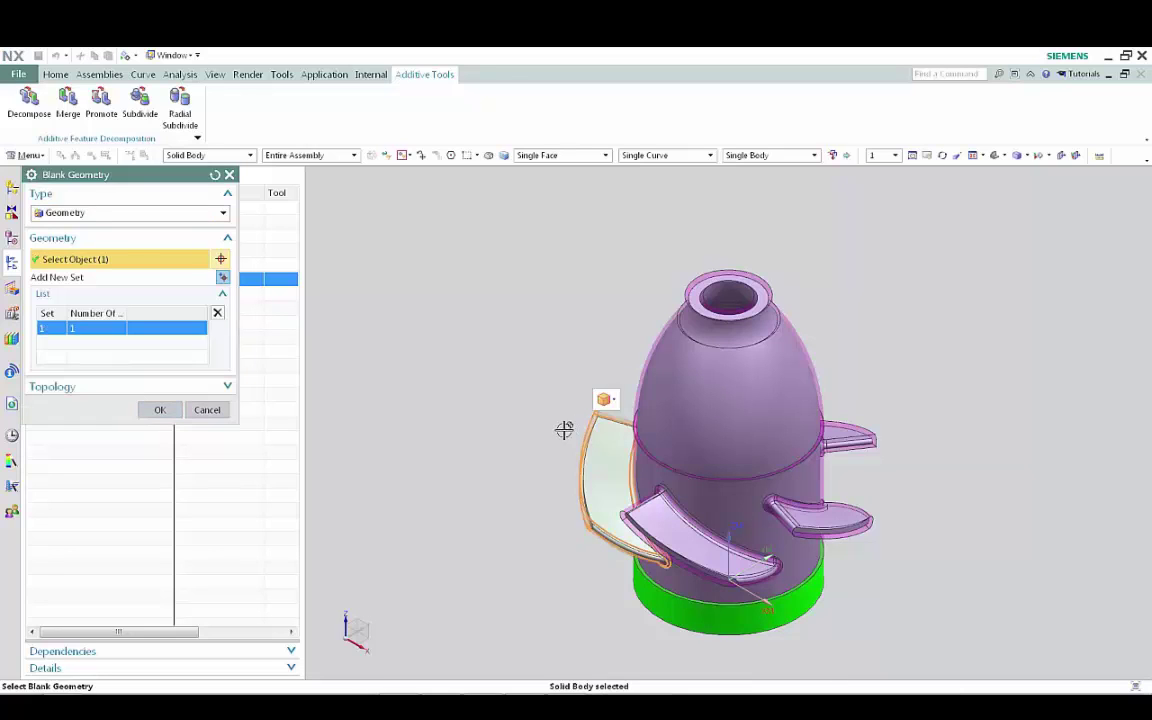
pyautogui.click(620, 514)
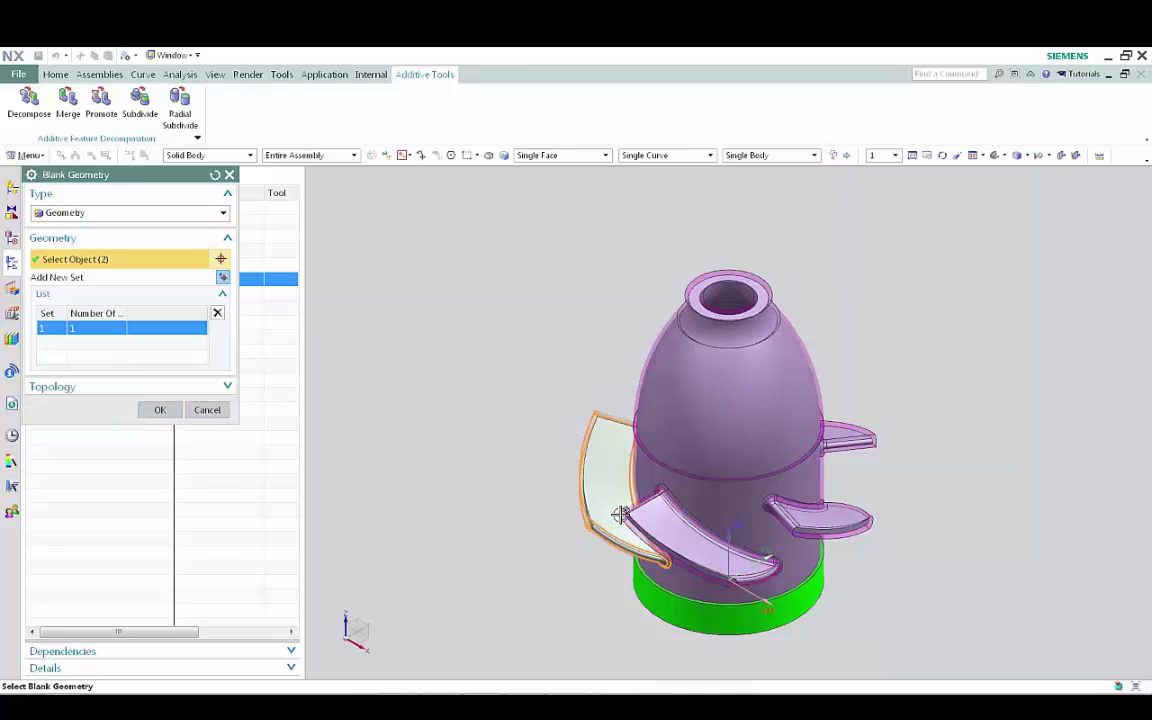
pyautogui.click(873, 516)
pyautogui.click(881, 444)
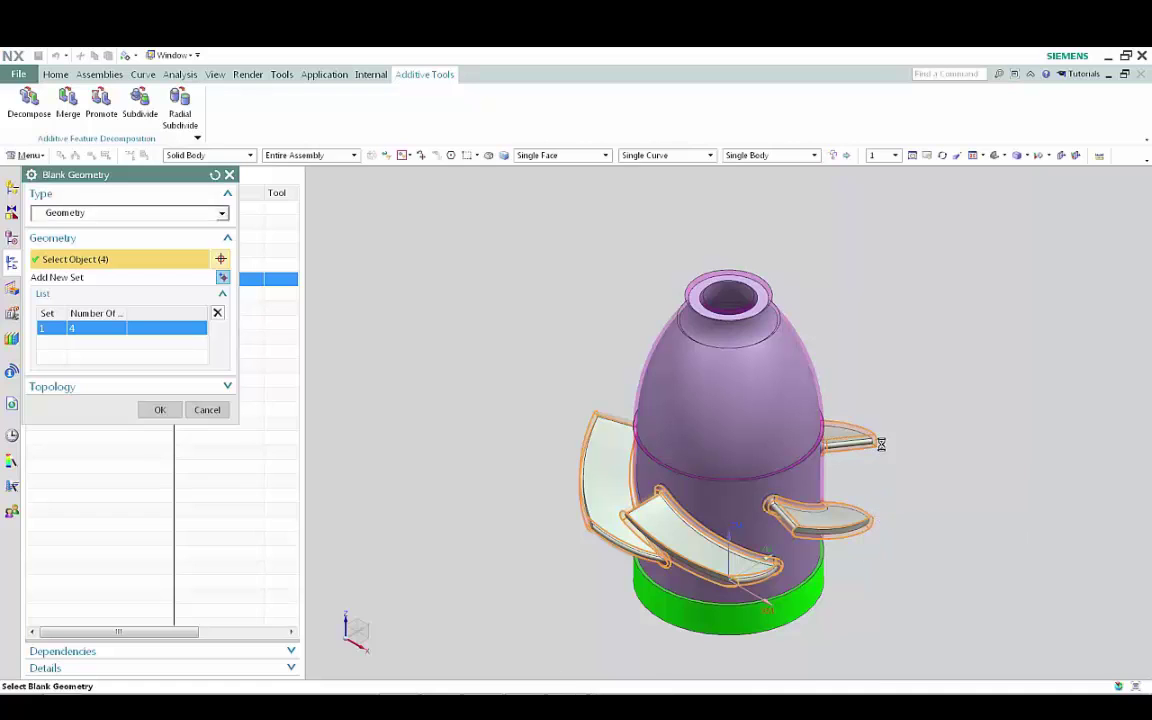
pyautogui.moveTo(905, 473); pyautogui.dragTo(790, 440, button='middle')
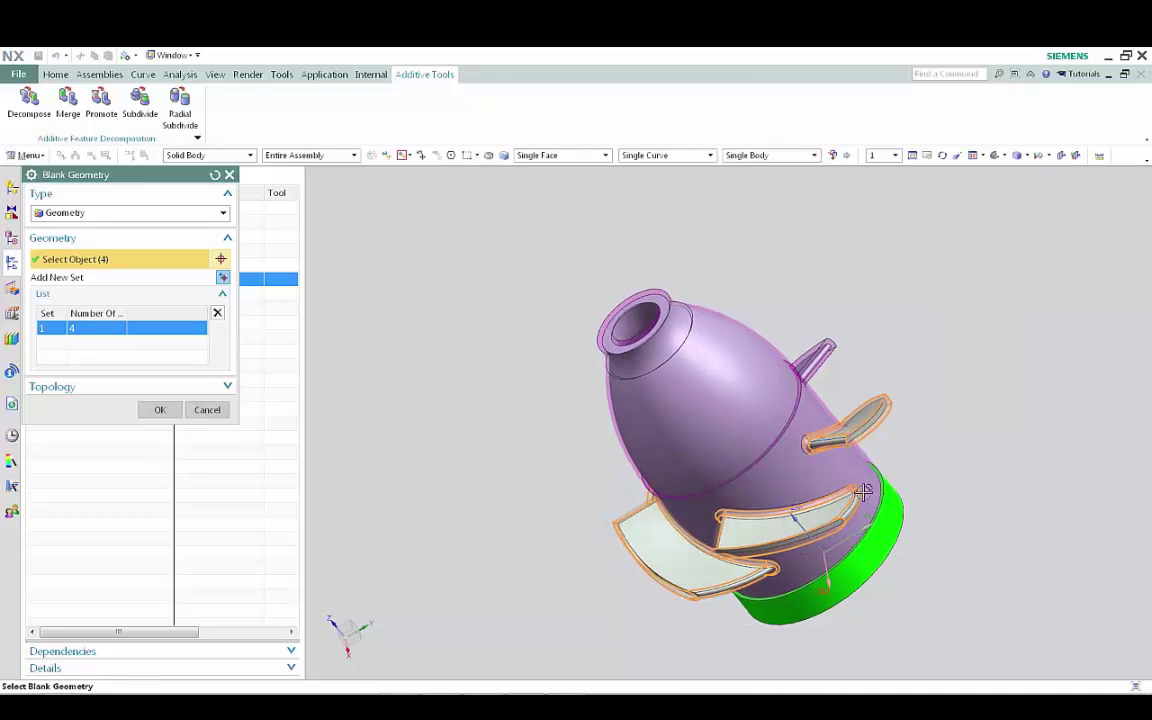
pyautogui.click(840, 340)
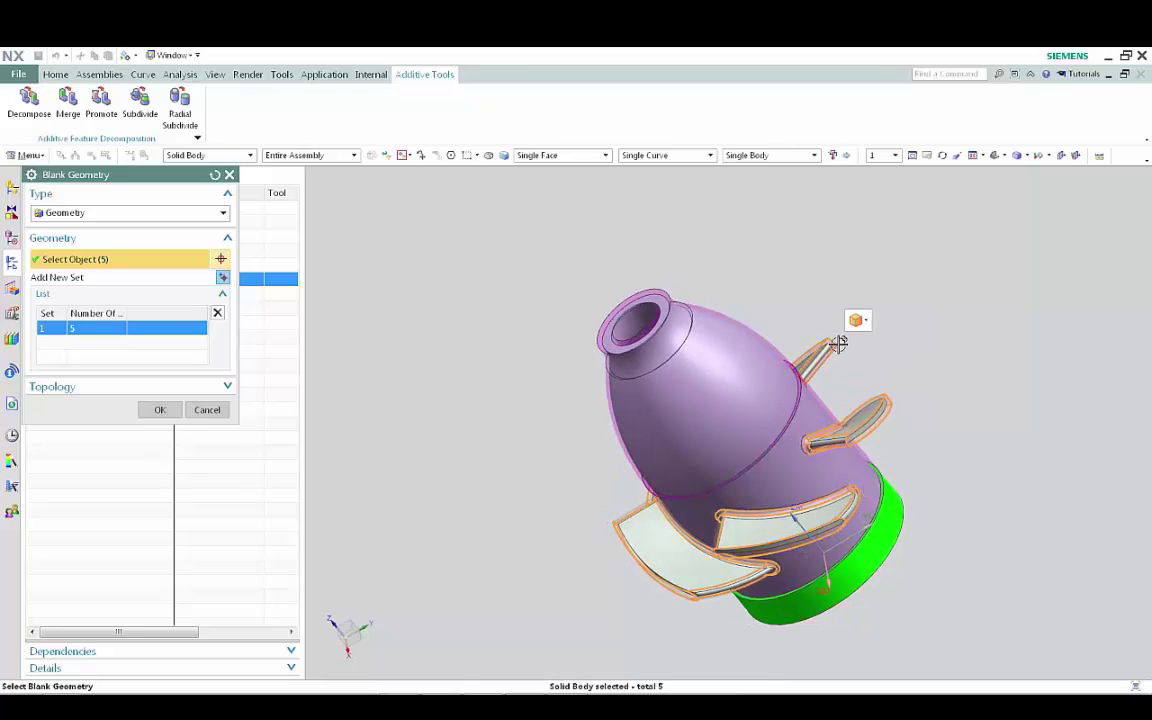
pyautogui.click(815, 405)
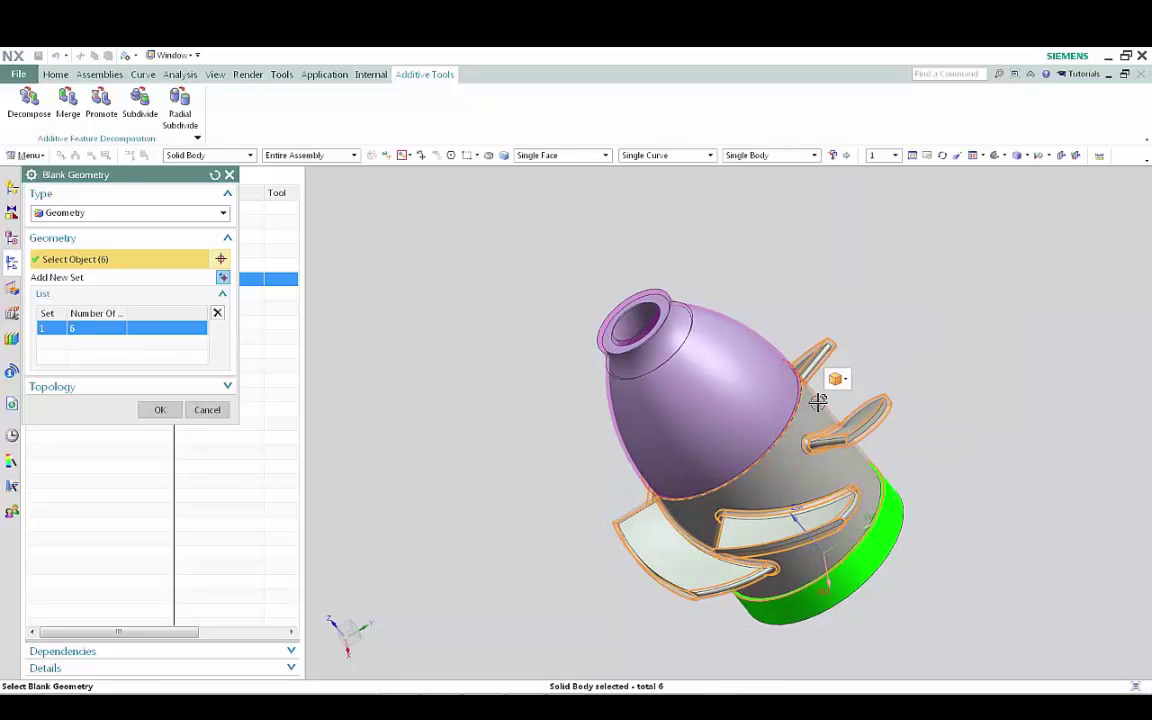
pyautogui.click(748, 332)
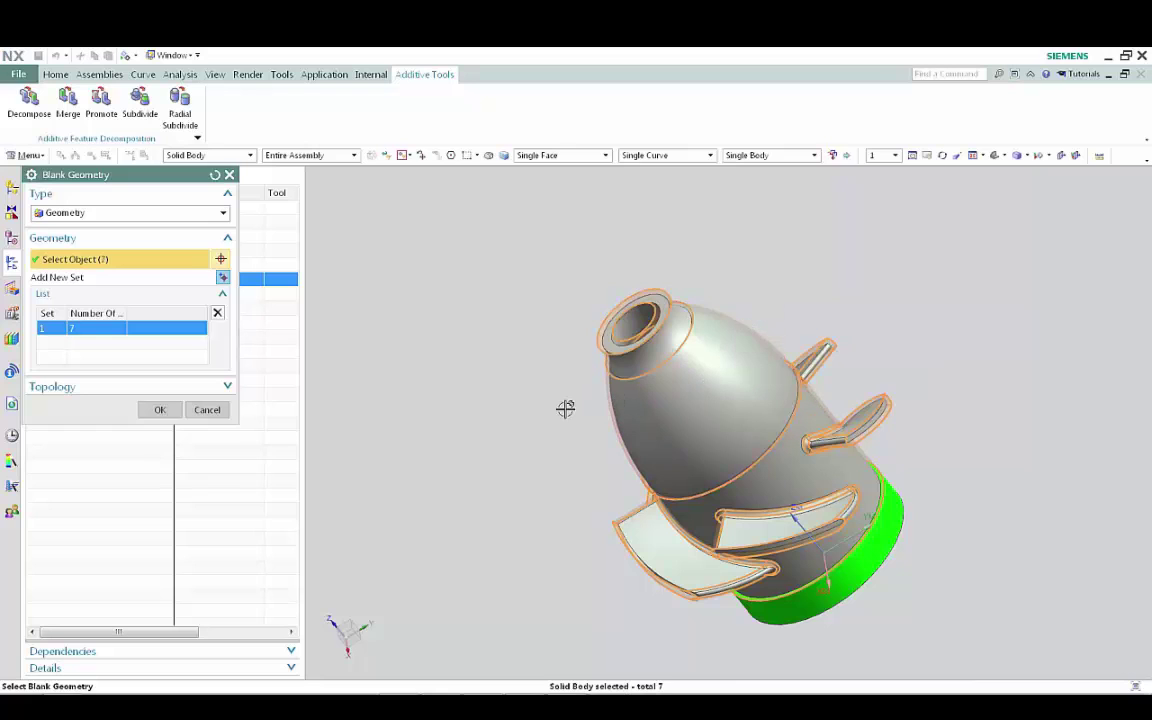
pyautogui.press('End')
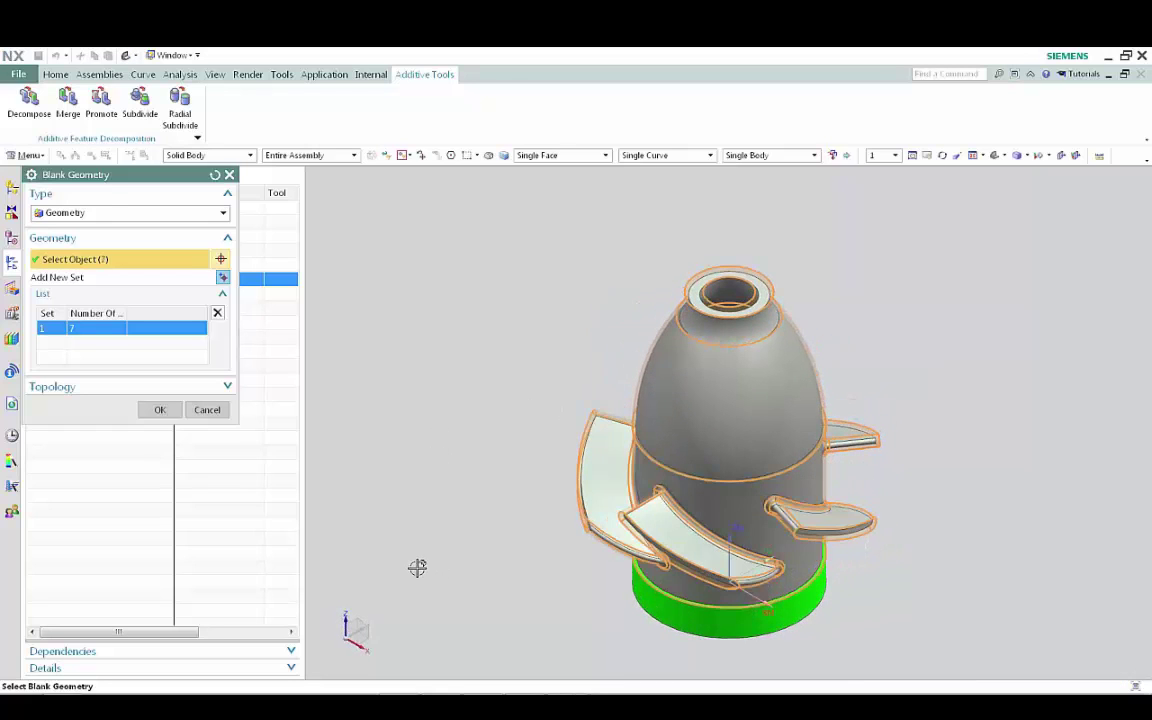
pyautogui.click(160, 411)
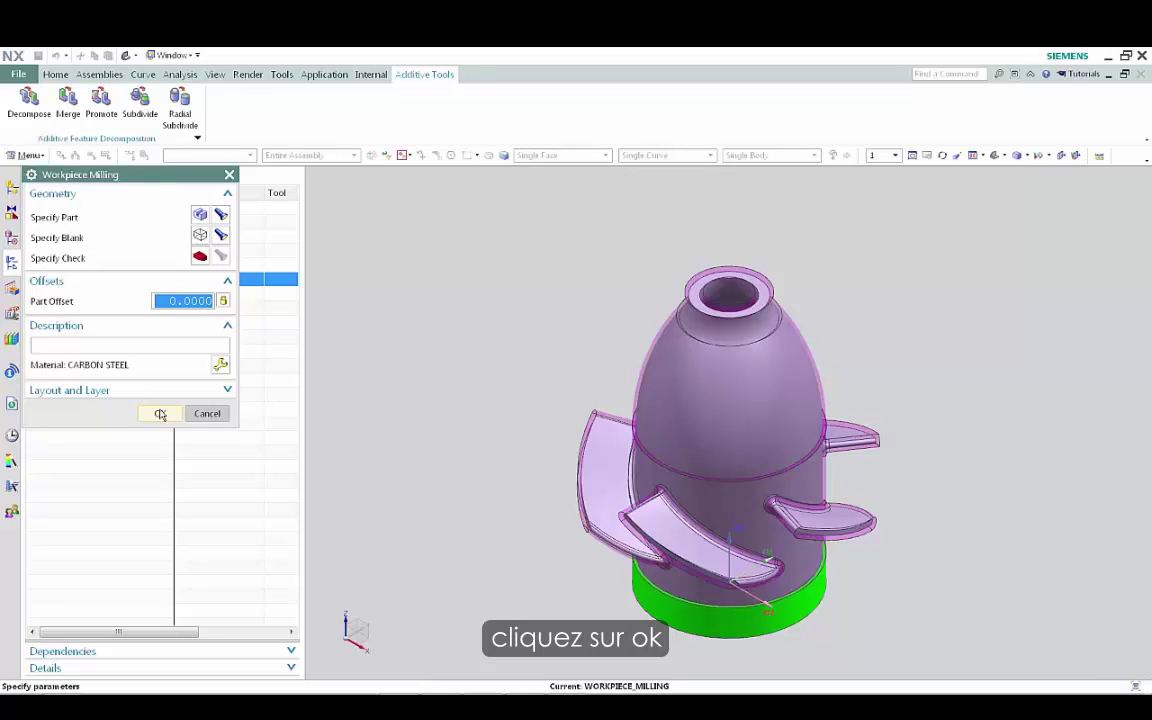
pyautogui.click(160, 413)
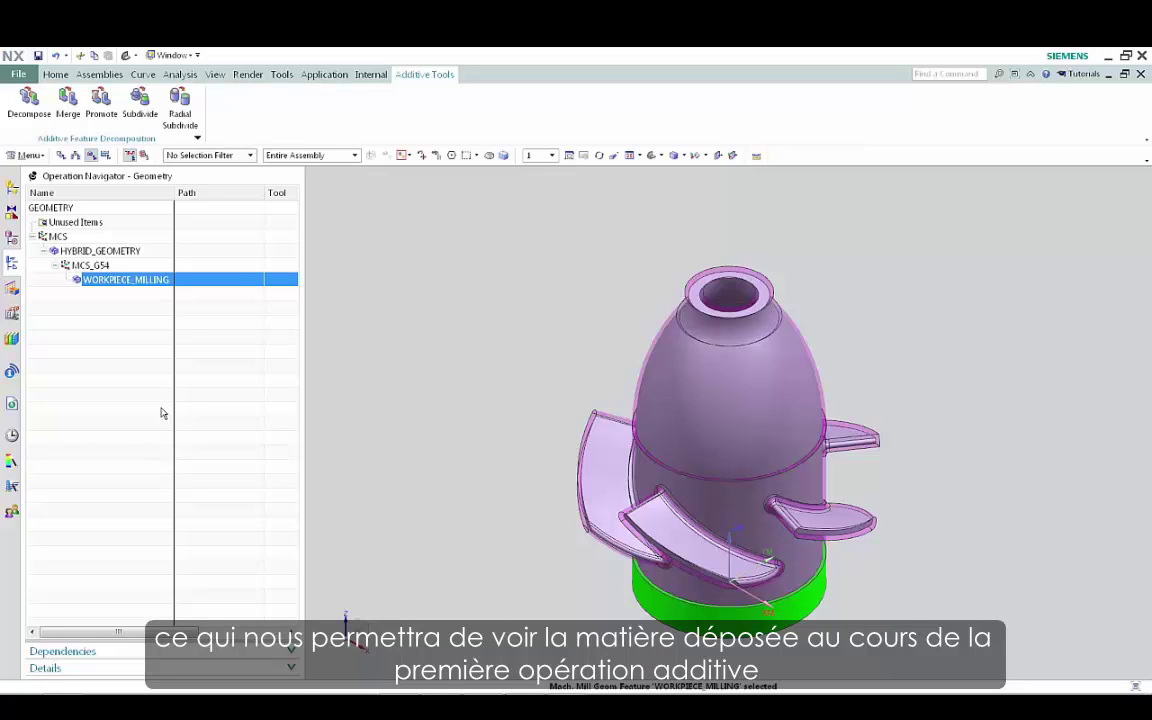
# Hide all linked and extracted bodies in the model history except Extracted Body (26) "AM Feature 1"
pyautogui.click(157, 412)
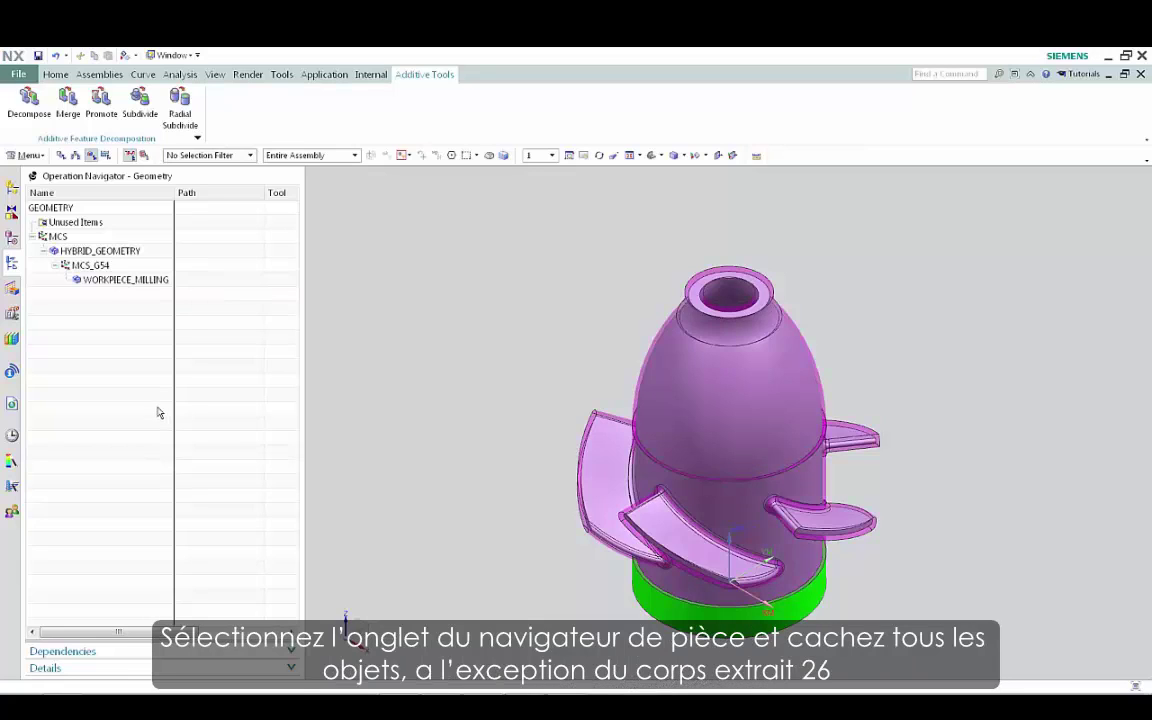
pyautogui.click(13, 239)
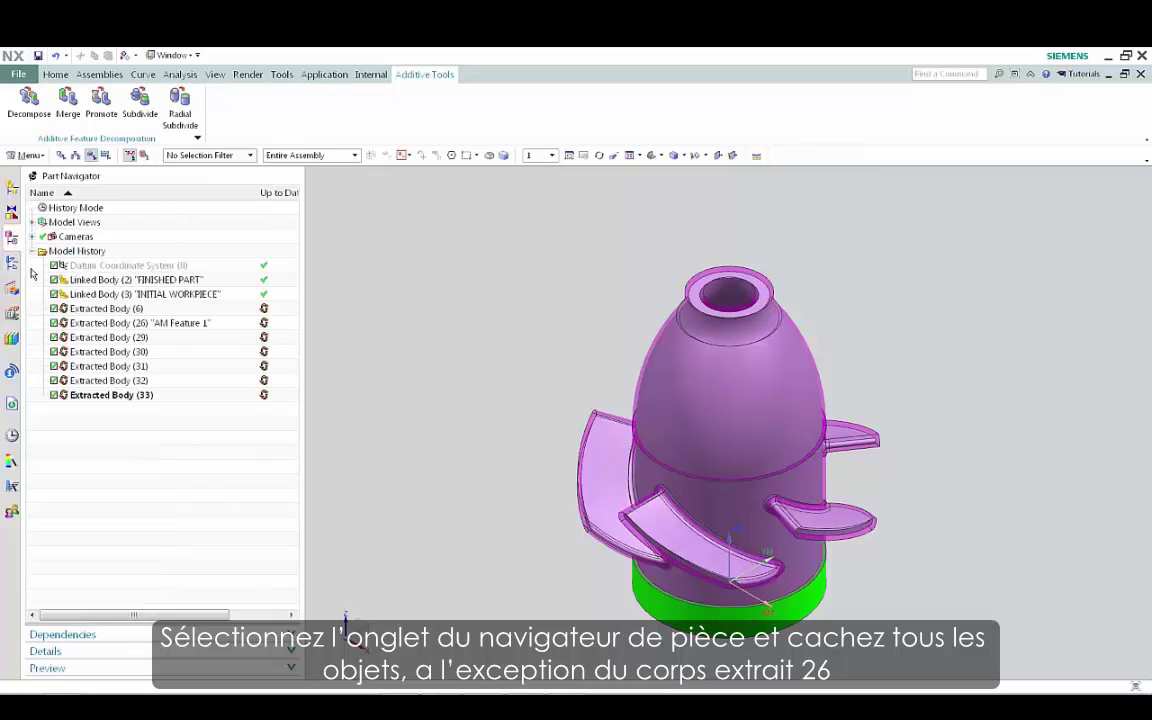
pyautogui.click(100, 281)
pyautogui.keyDown('shift'); pyautogui.click(114, 397); pyautogui.keyUp('shift')
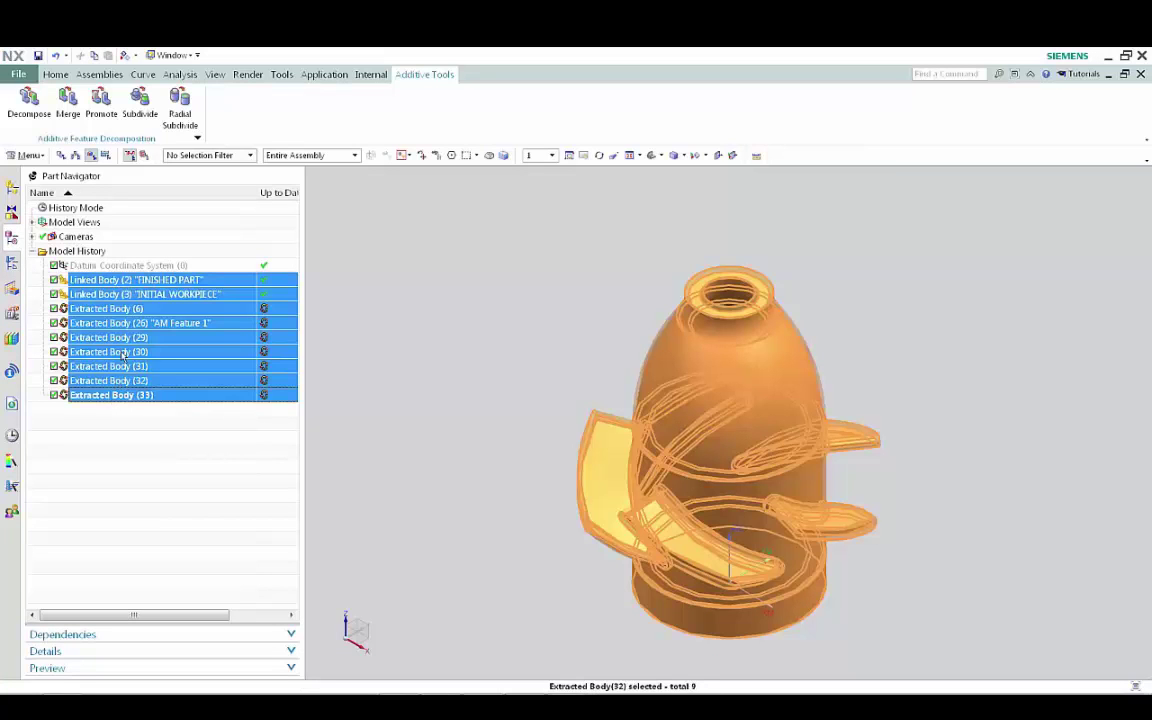
pyautogui.keyDown('ctrl'); pyautogui.click(125, 324); pyautogui.keyUp('ctrl')
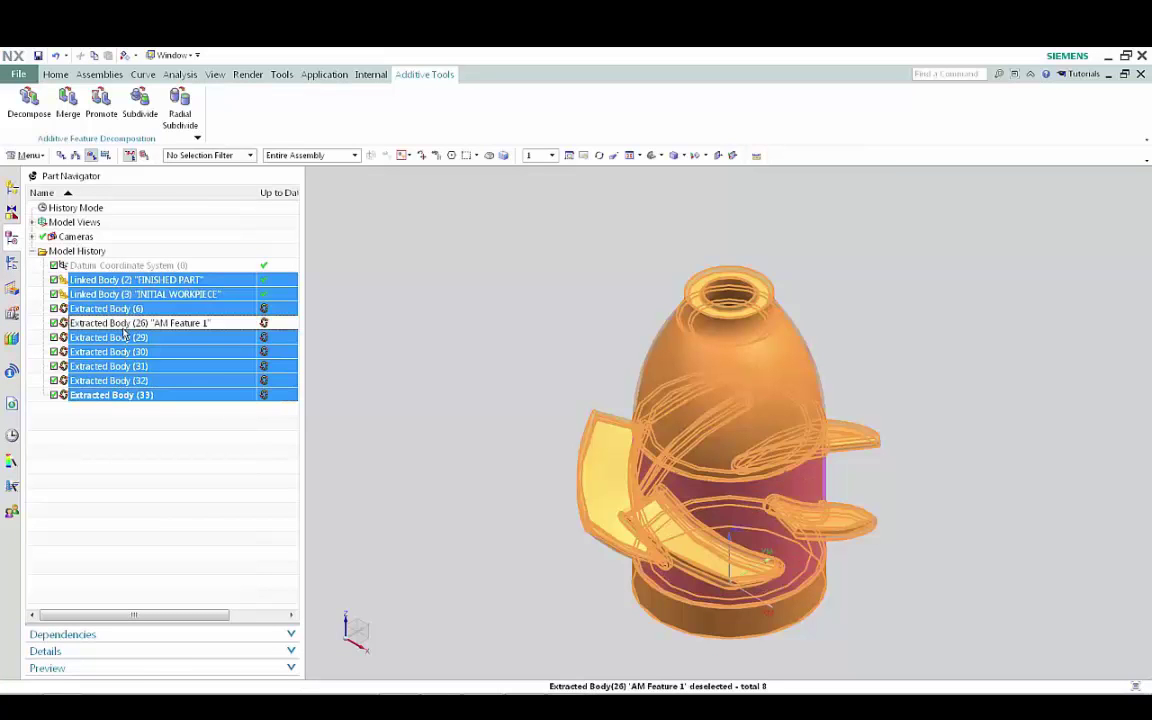
pyautogui.rightClick(110, 304)
pyautogui.click(145, 344)
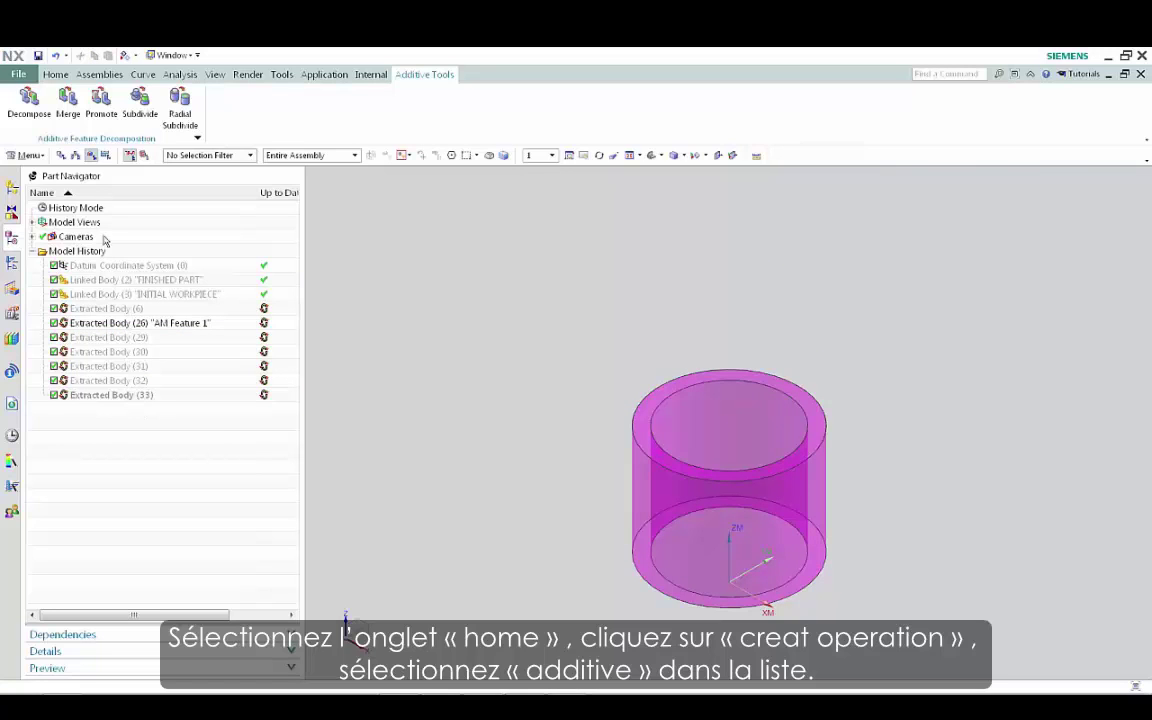
# Start a new operation of type additive with the subtype Planar Additive Spiral Inward and Outward
pyautogui.click(55, 75)
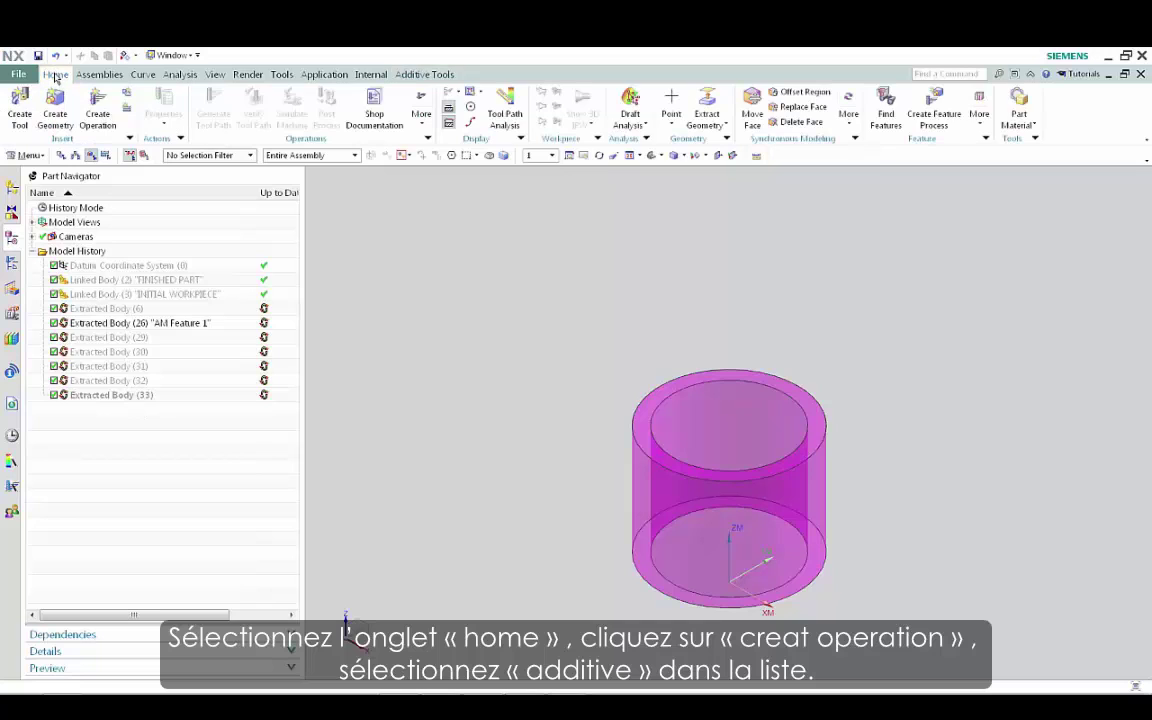
pyautogui.click(98, 113)
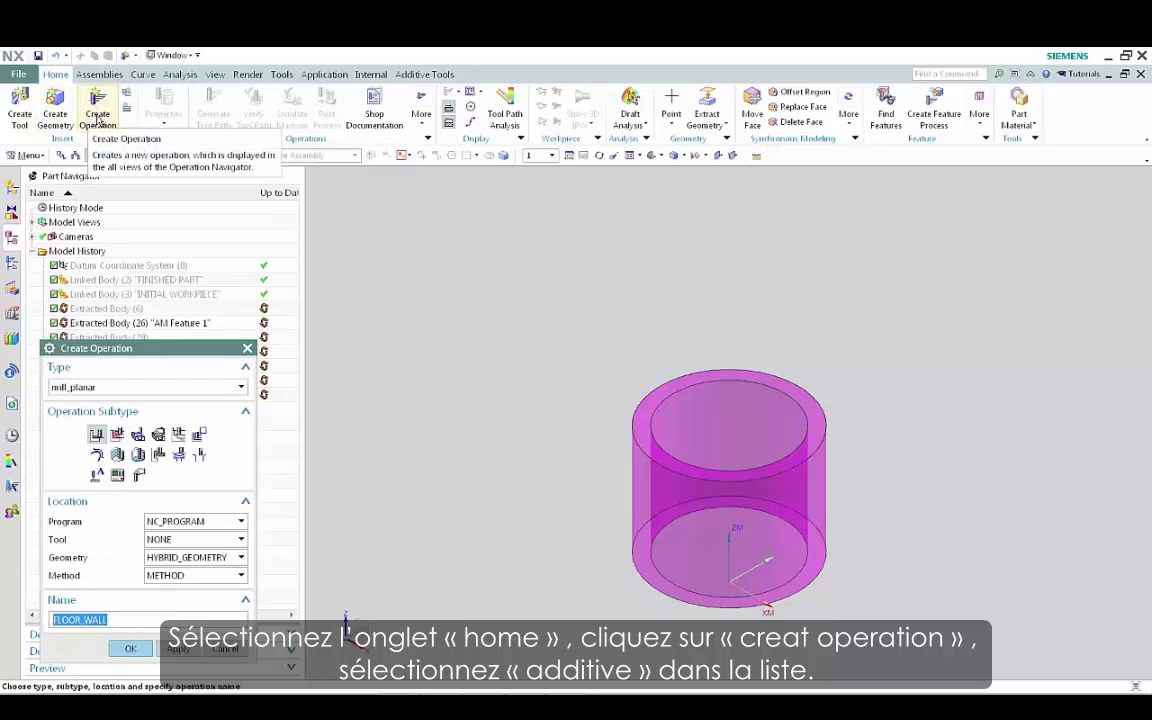
pyautogui.click(213, 387)
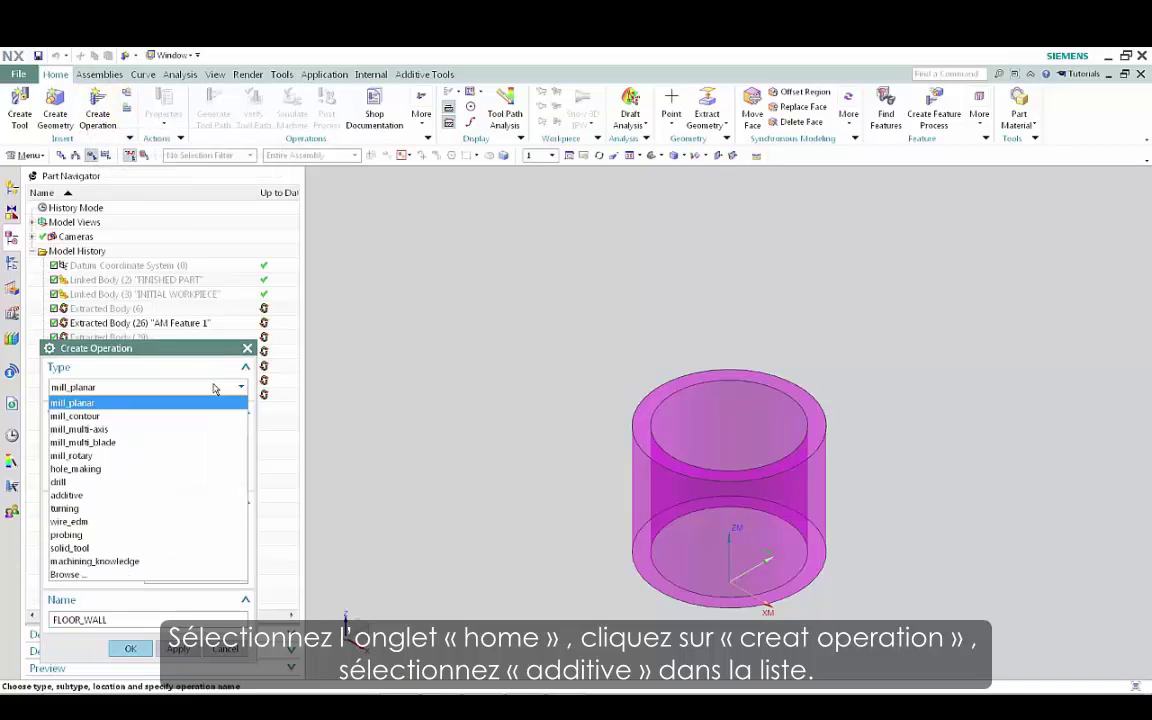
pyautogui.click(123, 495)
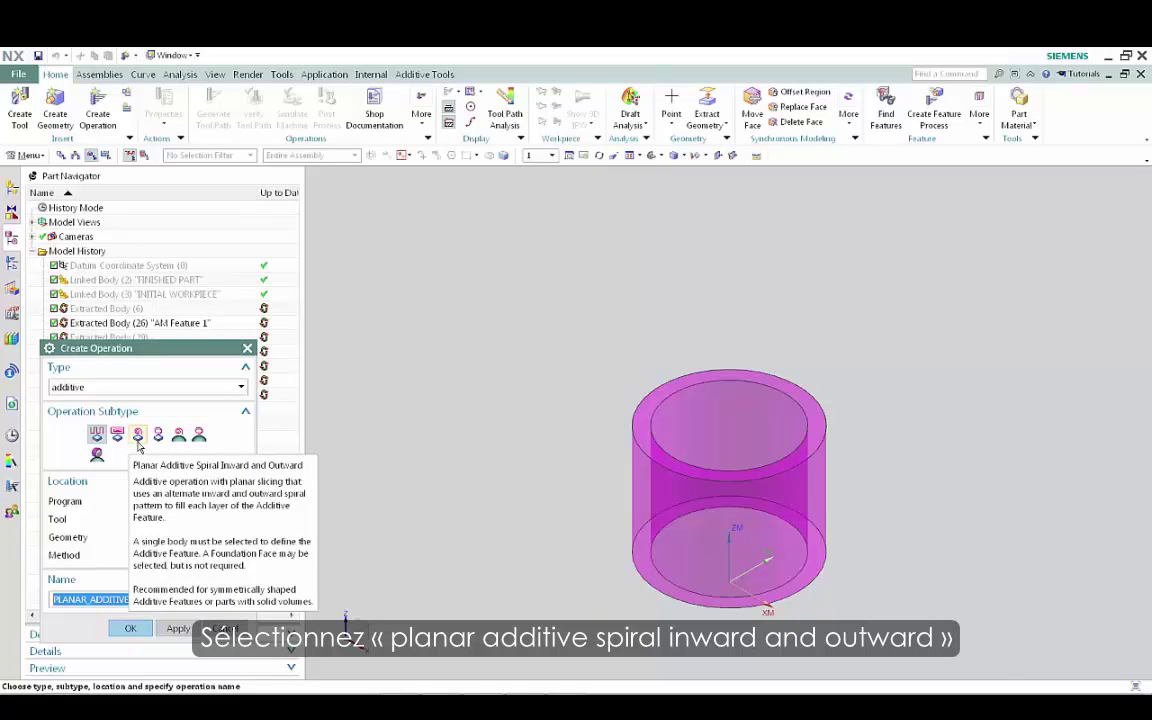
pyautogui.click(138, 440)
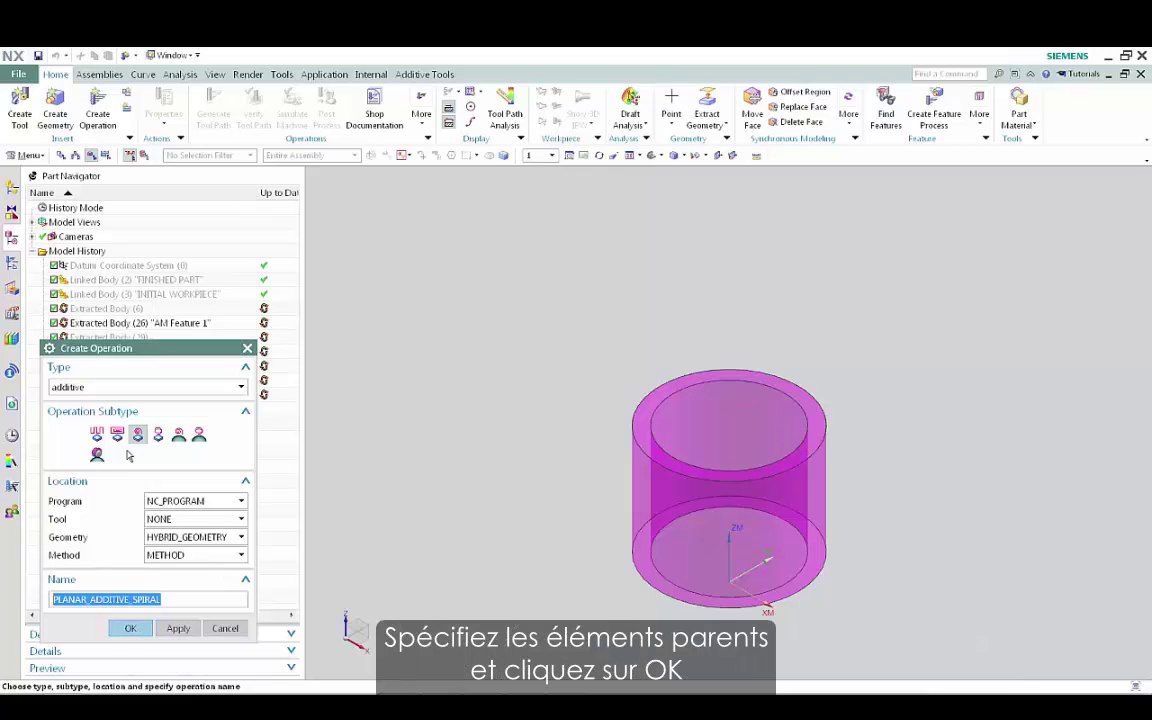
# Assign program PROGRAM, tool LASER (Laser_D3MM), geometry MCS_G54 and method LASER_DEPOSITION, and create the operation
pyautogui.click(152, 501)
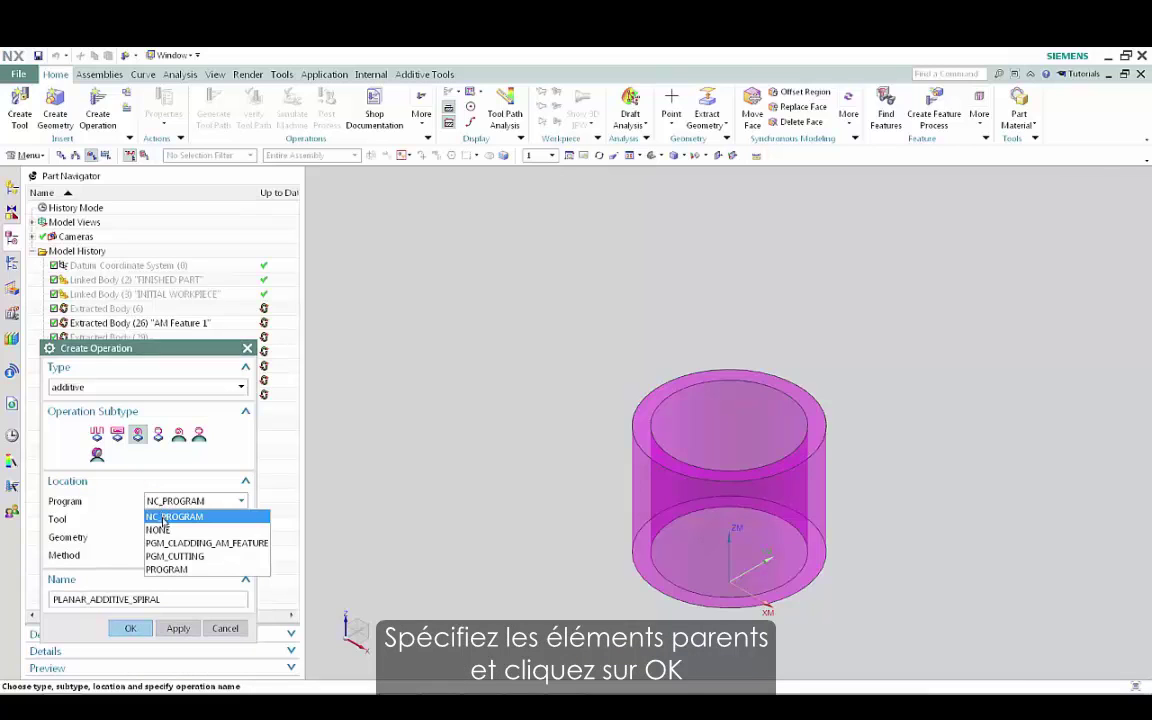
pyautogui.click(166, 569)
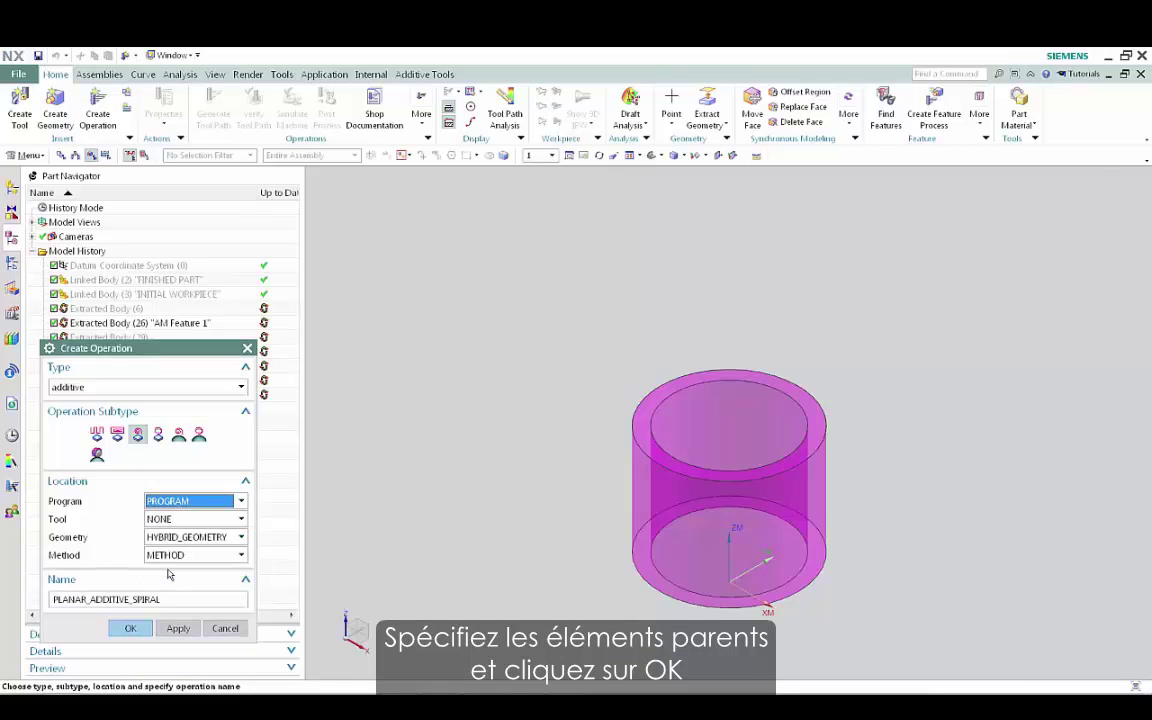
pyautogui.click(185, 519)
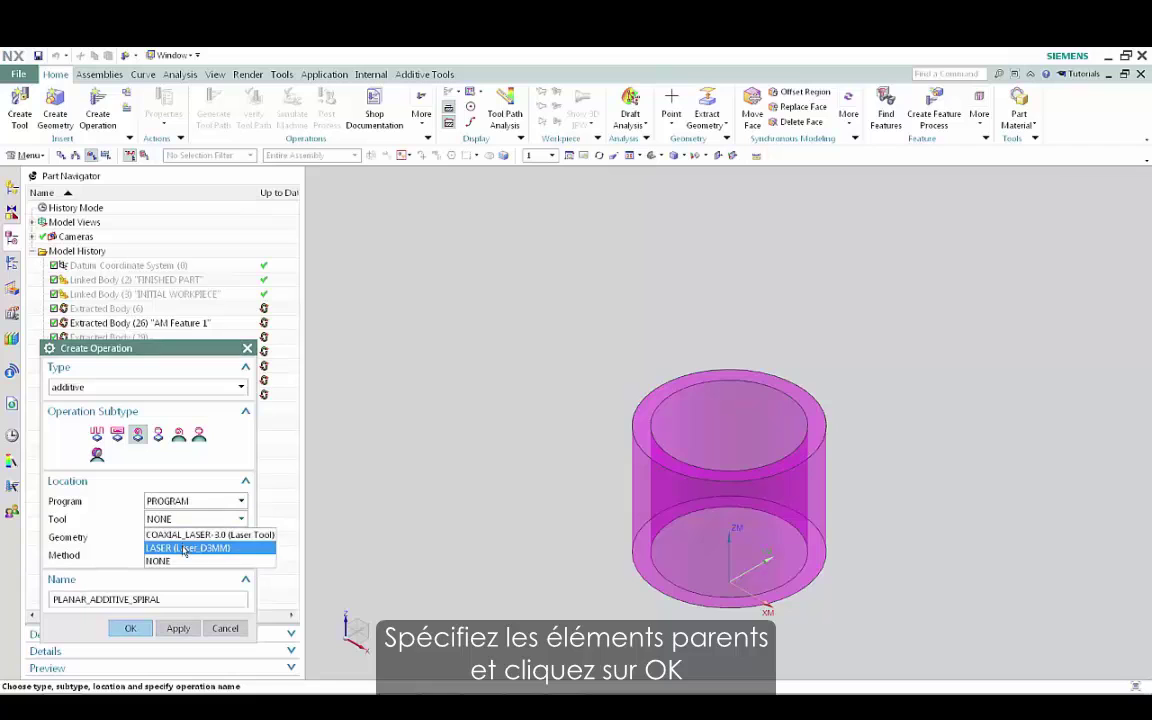
pyautogui.click(185, 549)
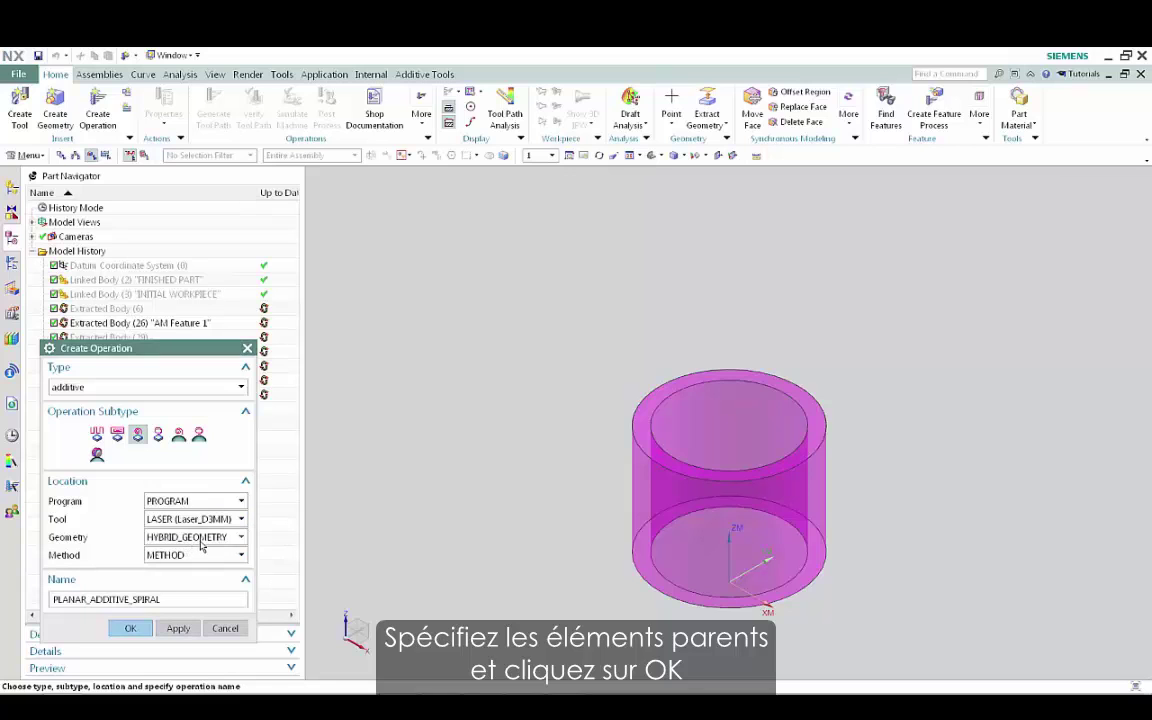
pyautogui.click(192, 537)
pyautogui.click(185, 579)
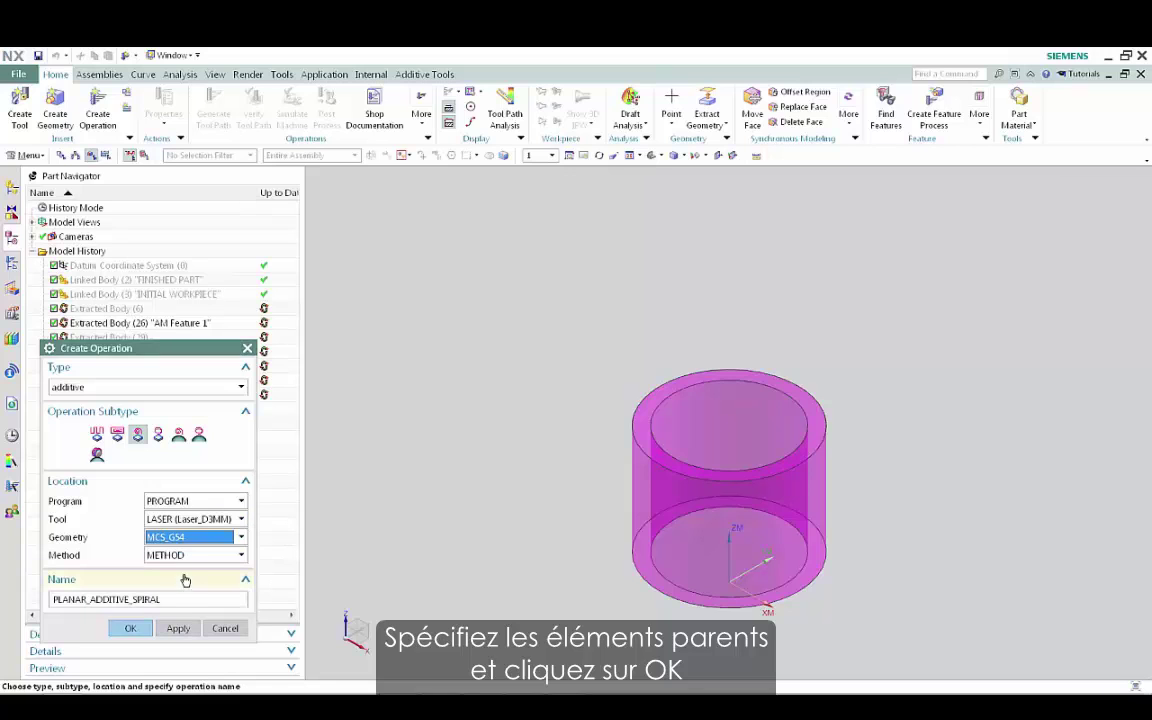
pyautogui.click(190, 555)
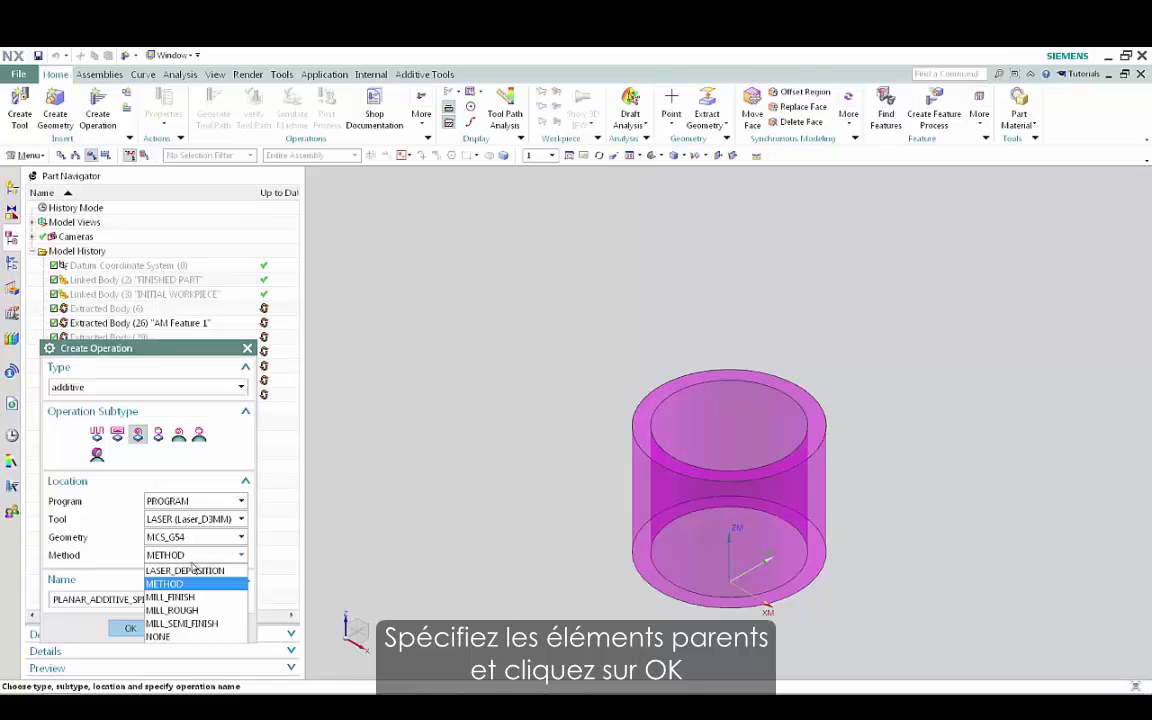
pyautogui.click(190, 571)
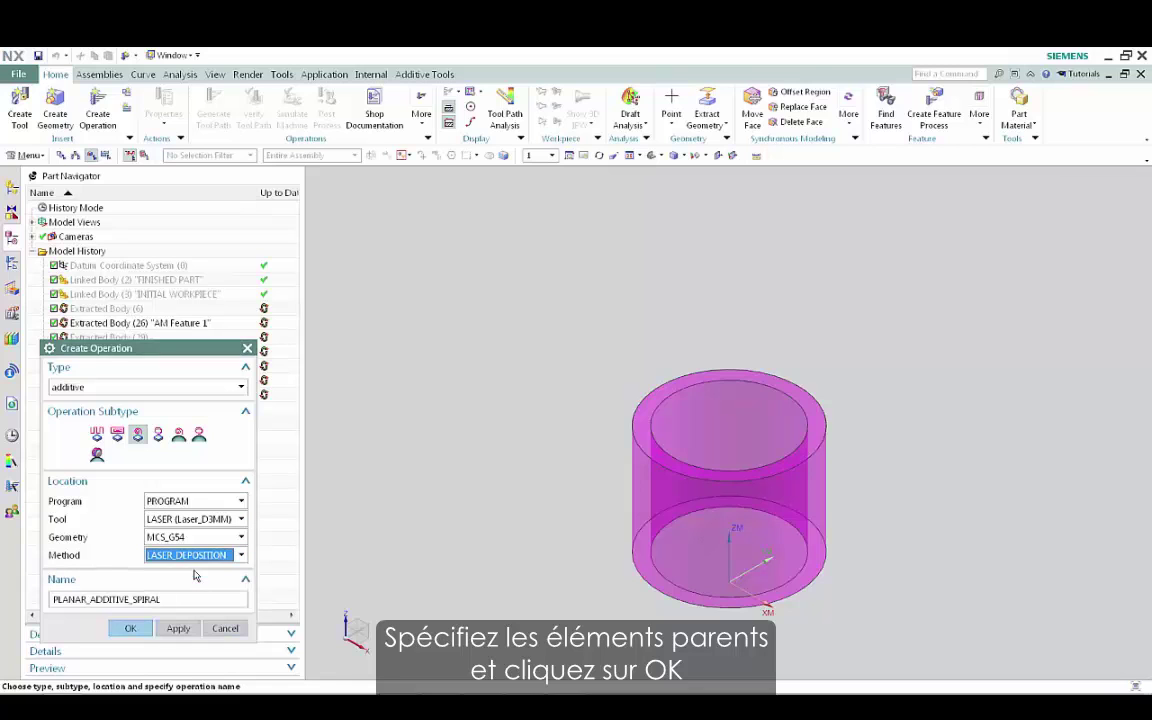
pyautogui.click(132, 628)
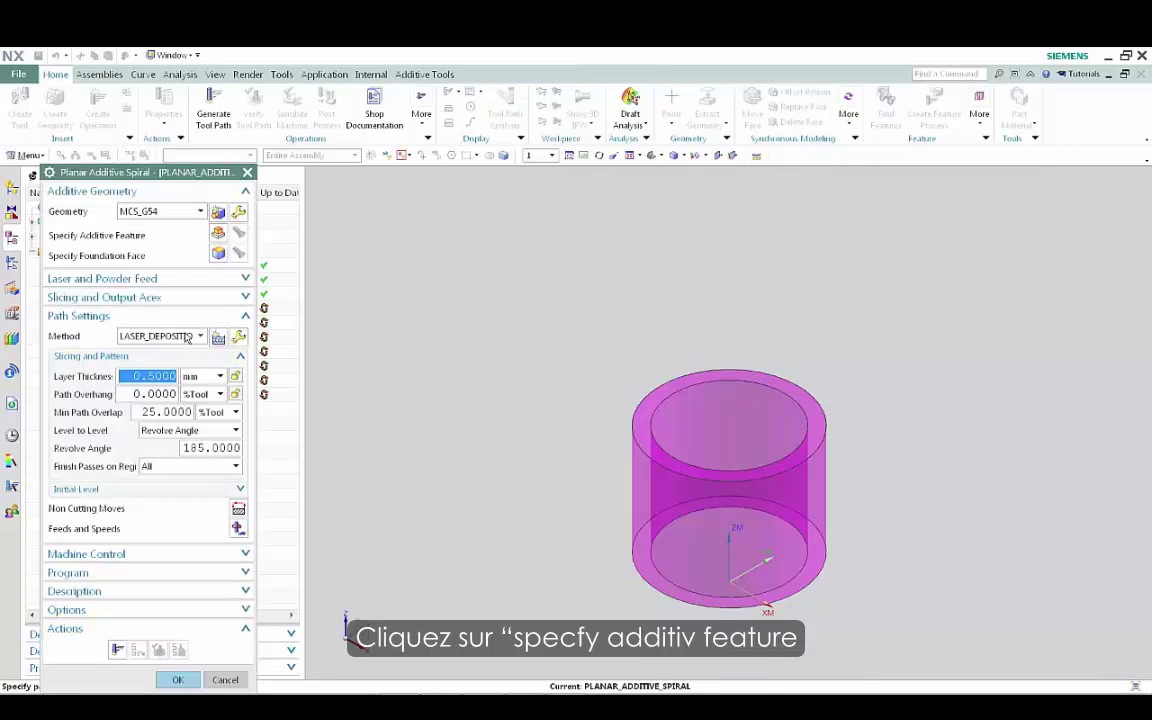
# Specify the hollow cylinder body as the additive feature and generate the tool path with a layer thickness of 3 mm
pyautogui.click(218, 234)
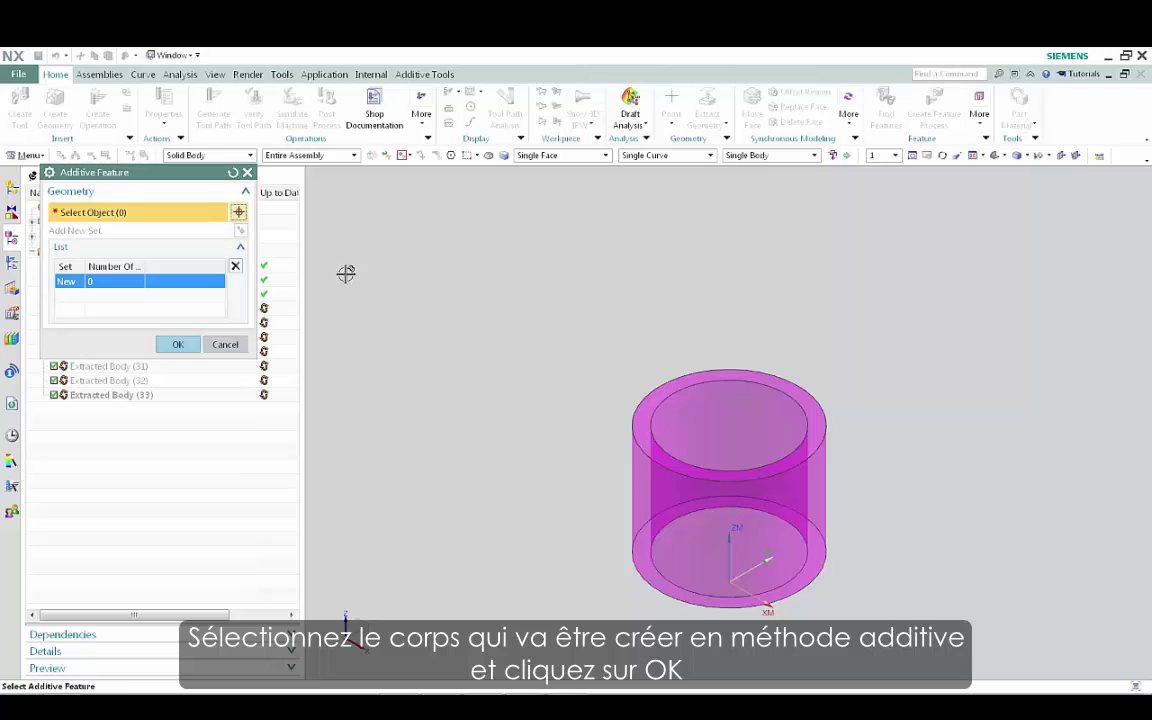
pyautogui.click(634, 422)
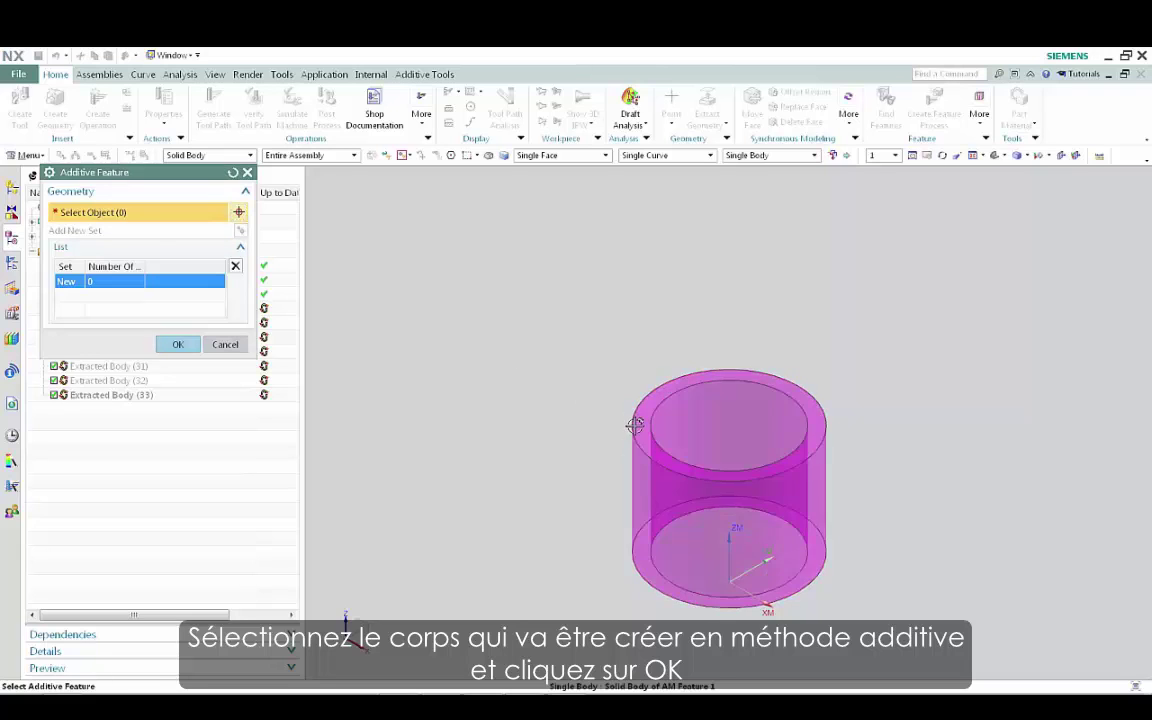
pyautogui.click(178, 345)
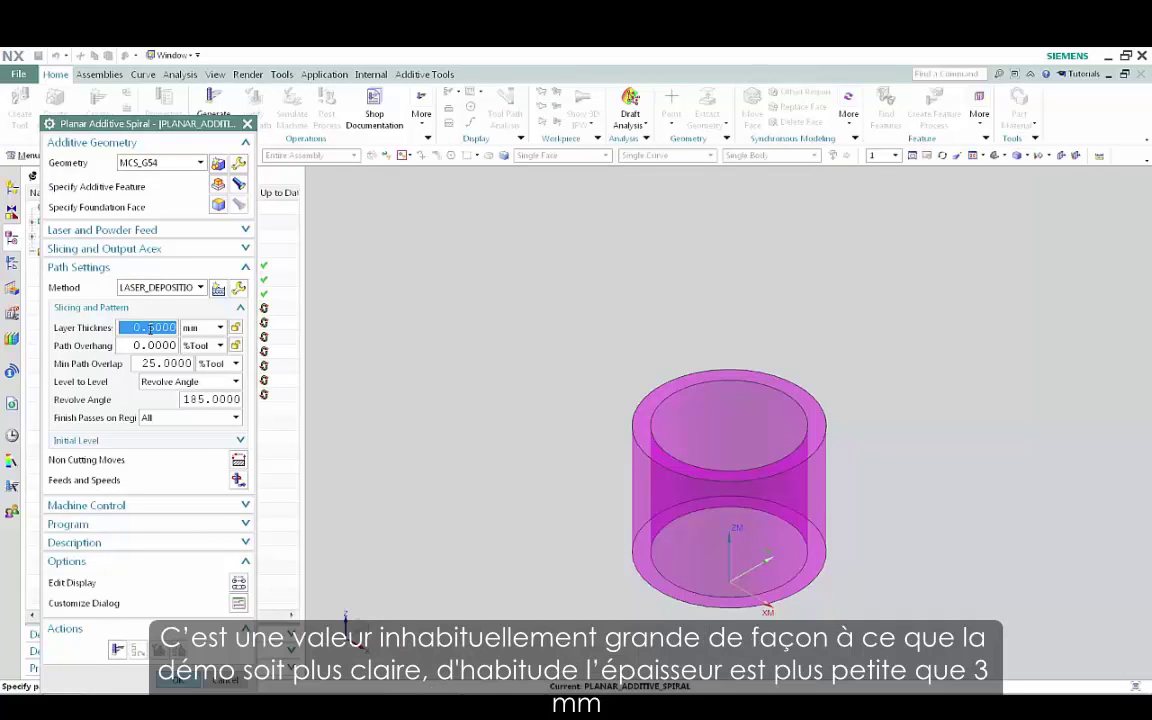
pyautogui.write('3')
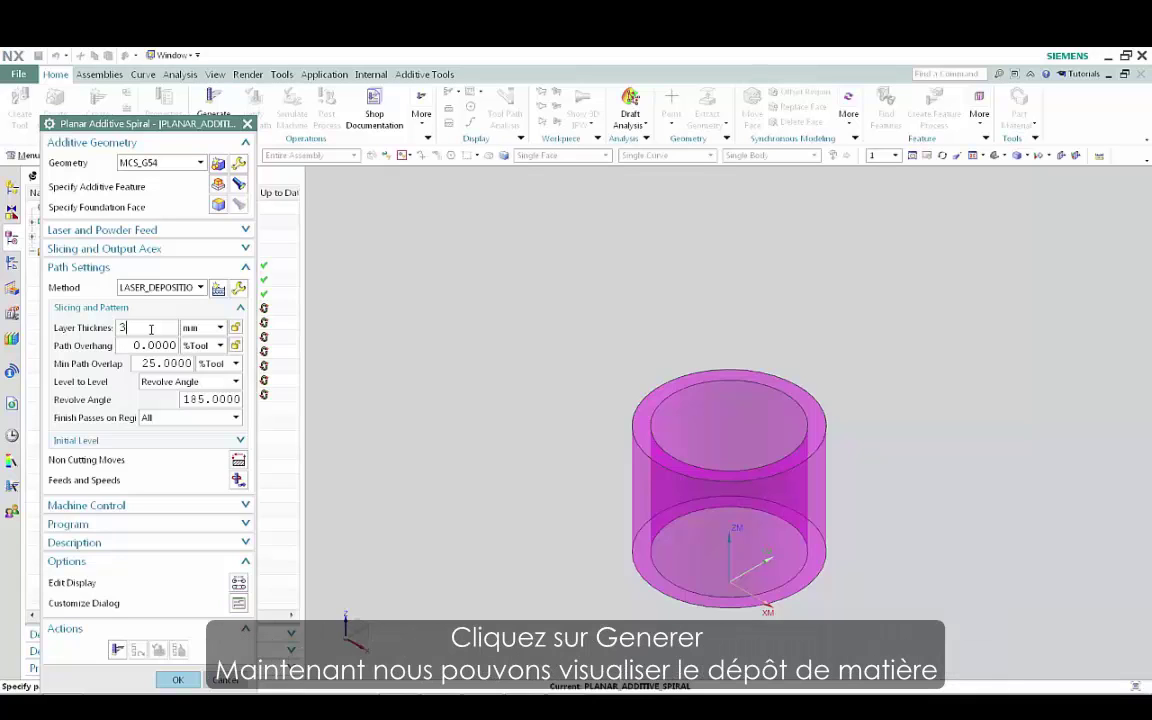
pyautogui.click(120, 650)
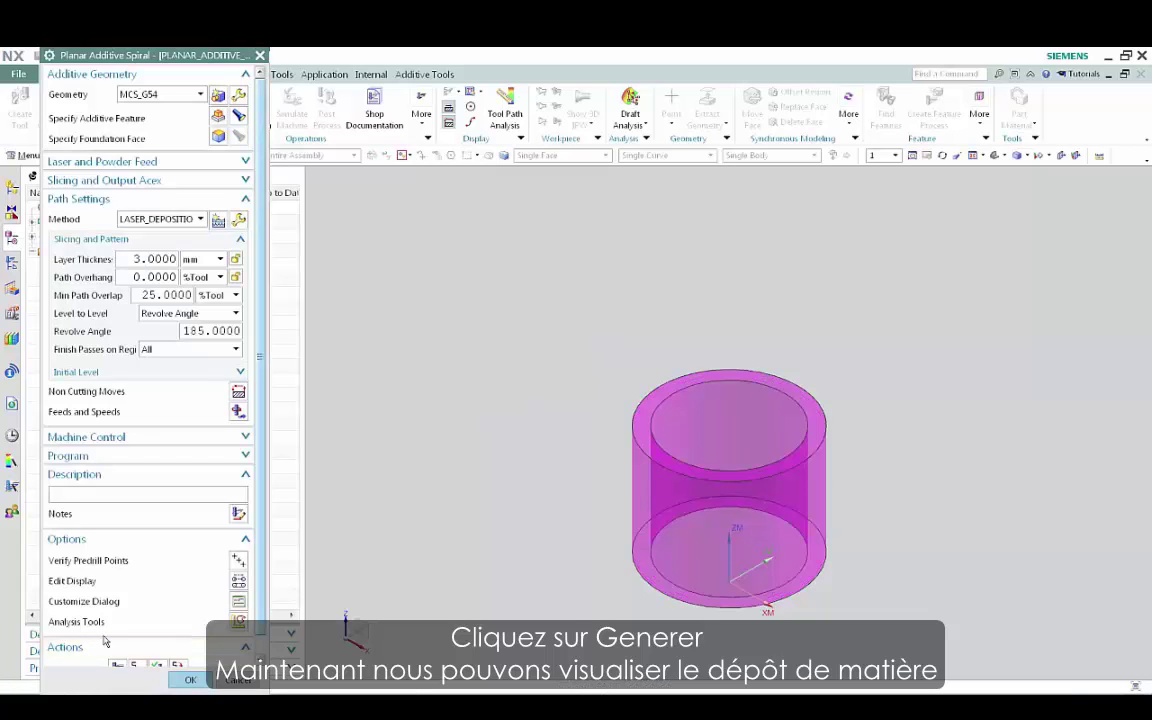
# Verify the planar spiral tool path in 3D Dynamic with Check for IPW Collisions off and animation speed 8, and accept the operation
pyautogui.moveTo(259, 625); pyautogui.dragTo(260, 657)
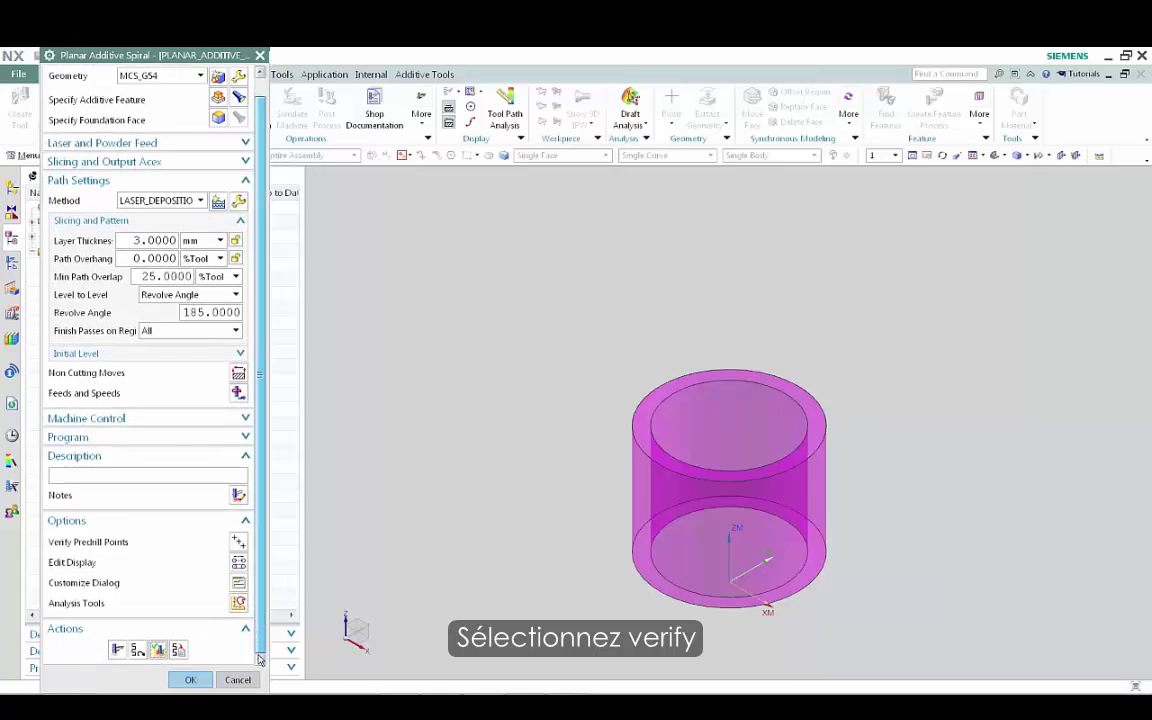
pyautogui.click(159, 651)
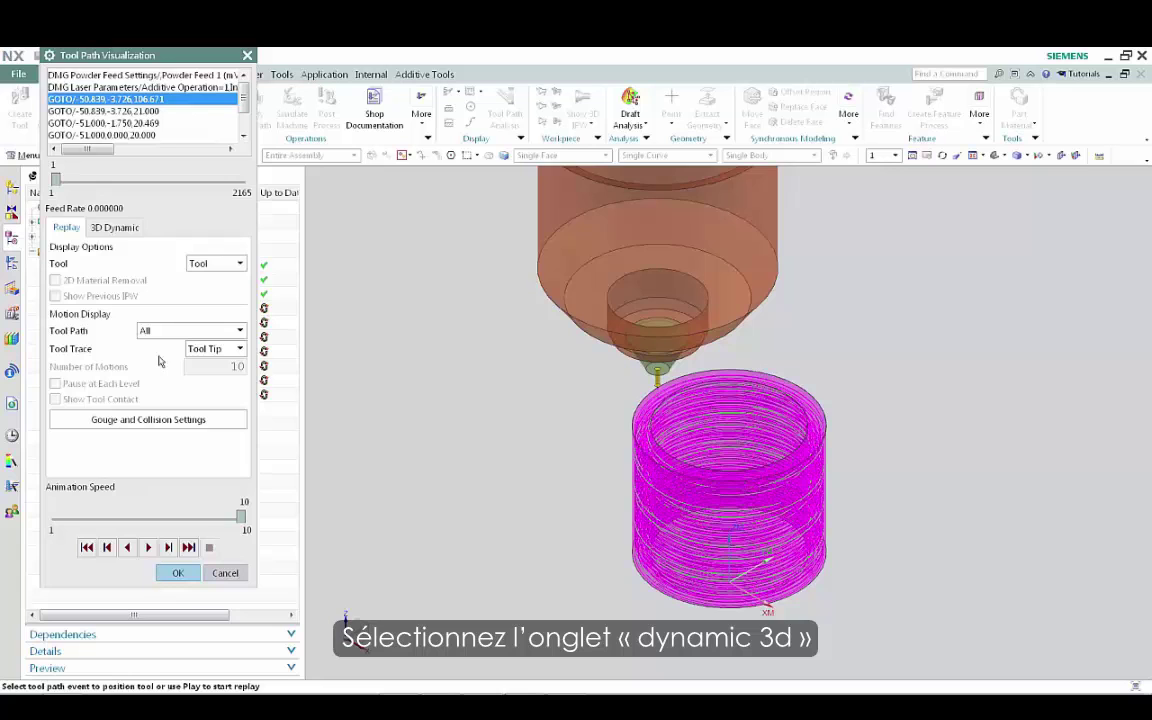
pyautogui.click(118, 228)
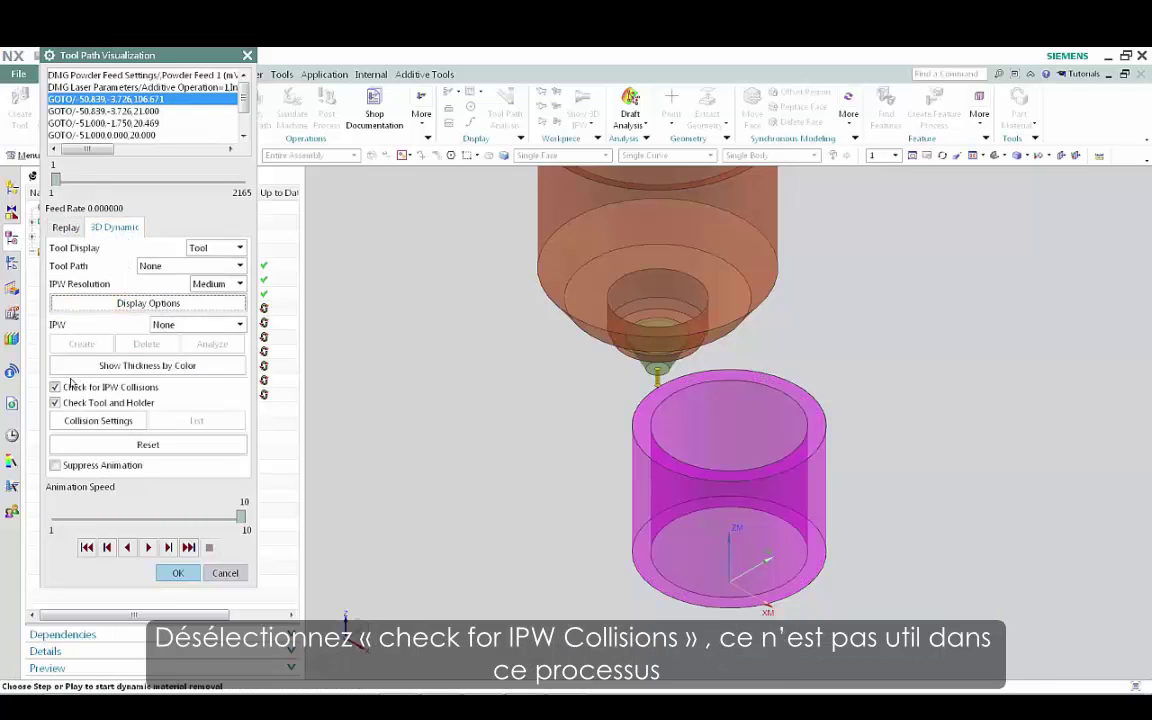
pyautogui.click(56, 388)
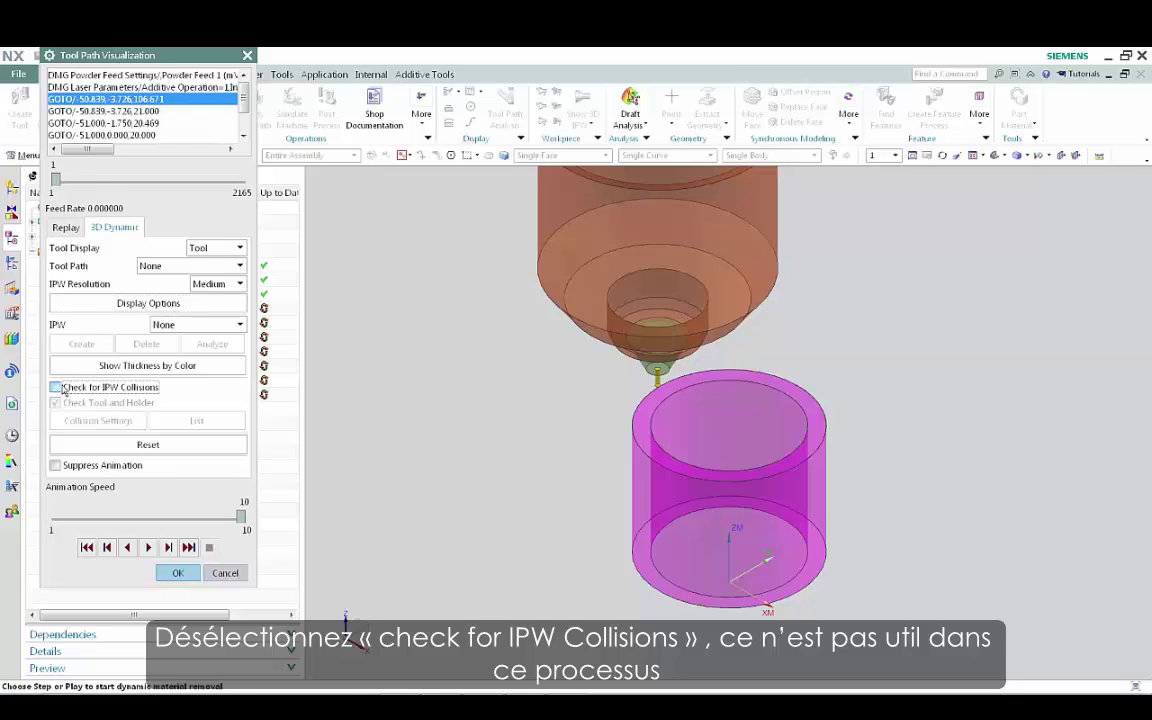
pyautogui.moveTo(241, 517); pyautogui.dragTo(200, 517)
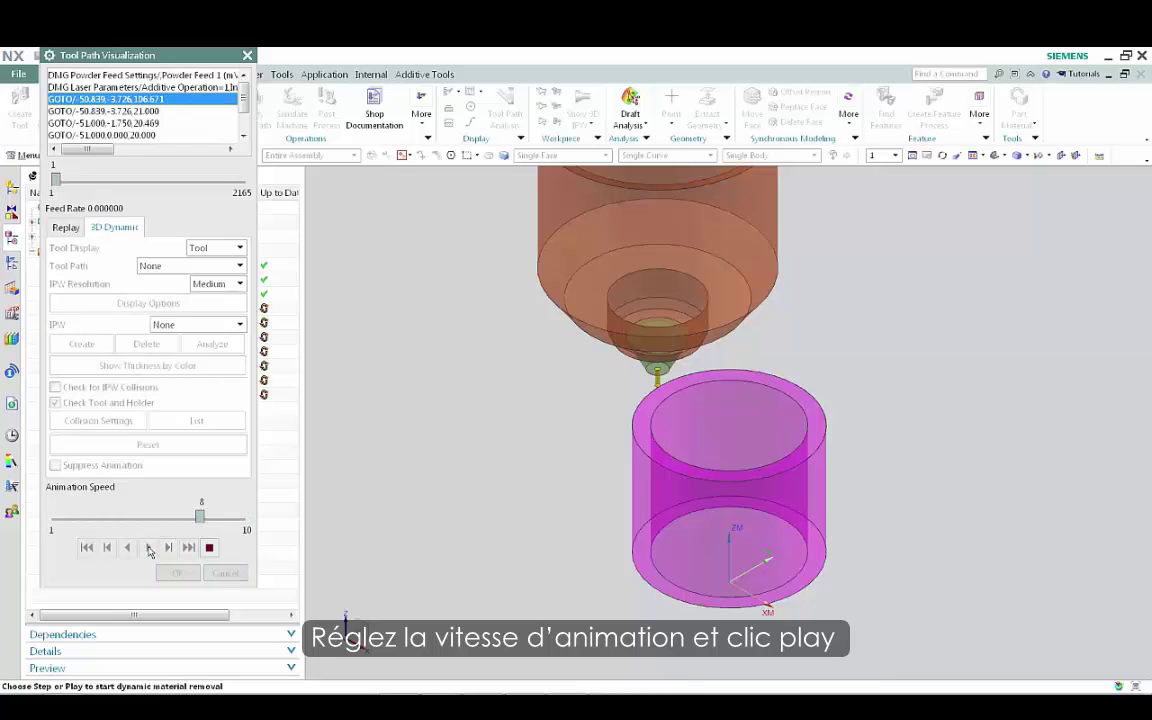
pyautogui.click(148, 548)
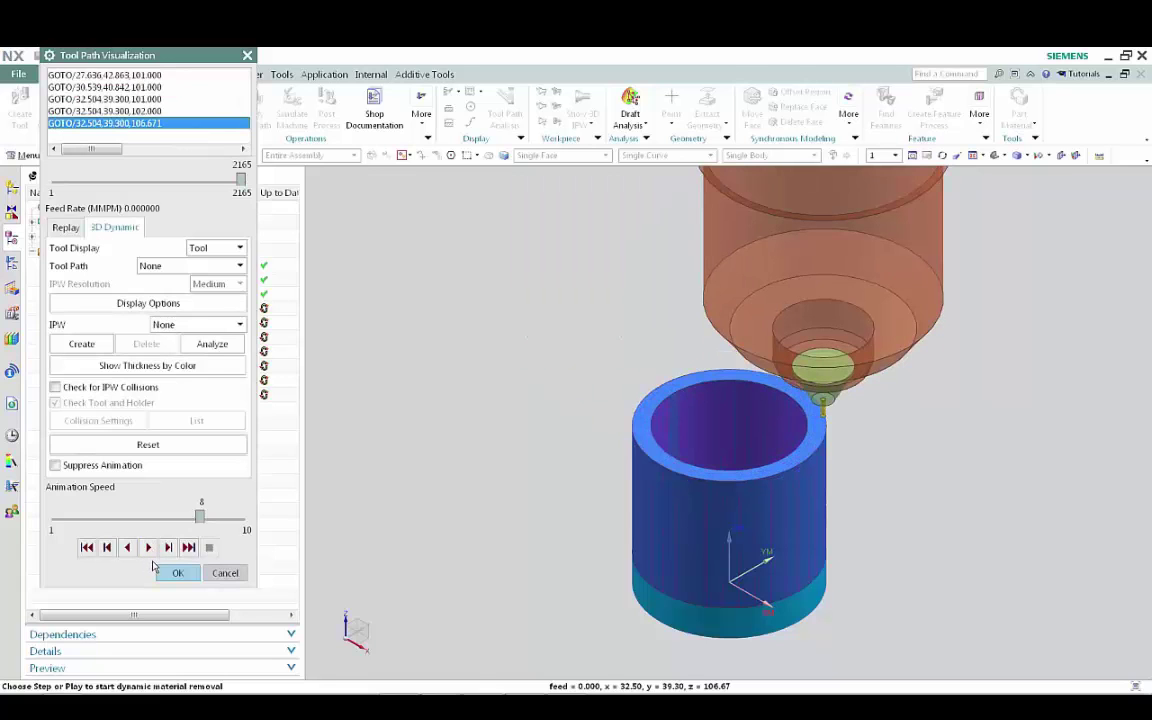
pyautogui.click(178, 574)
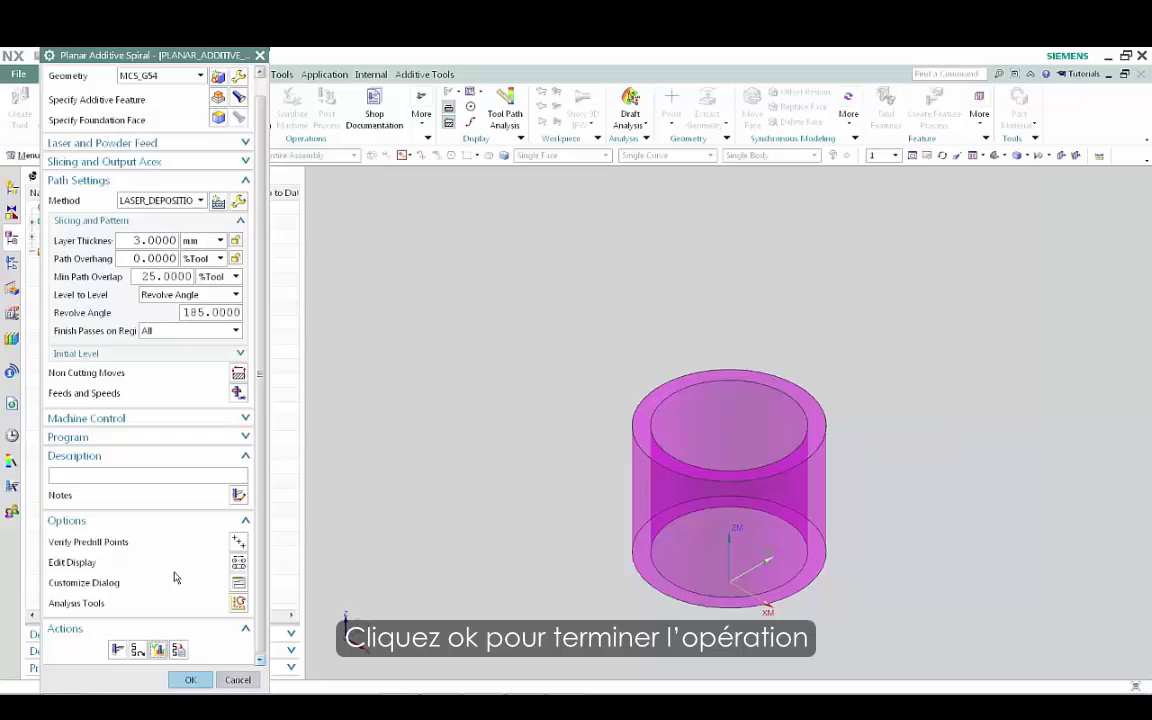
pyautogui.click(182, 679)
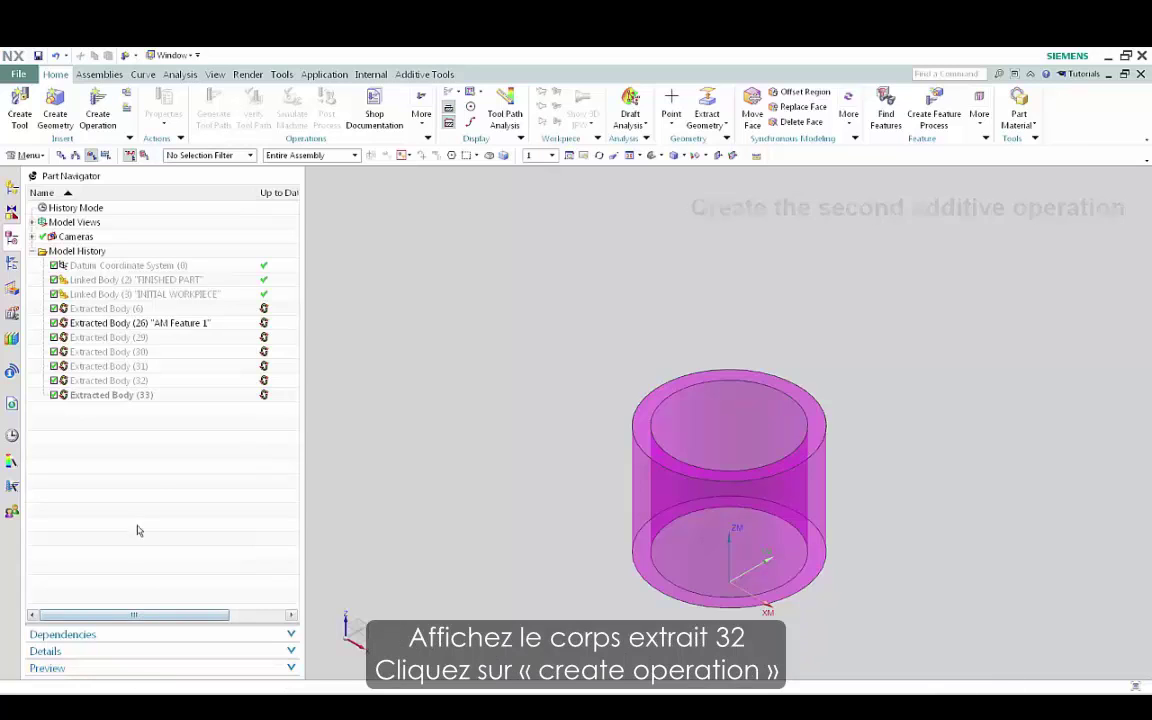
# Show Extracted Body (32) and create an additive operation of subtype Rotary Additive Spiral Inward and Outward with the same parents as the previous operation
pyautogui.rightClick(144, 384)
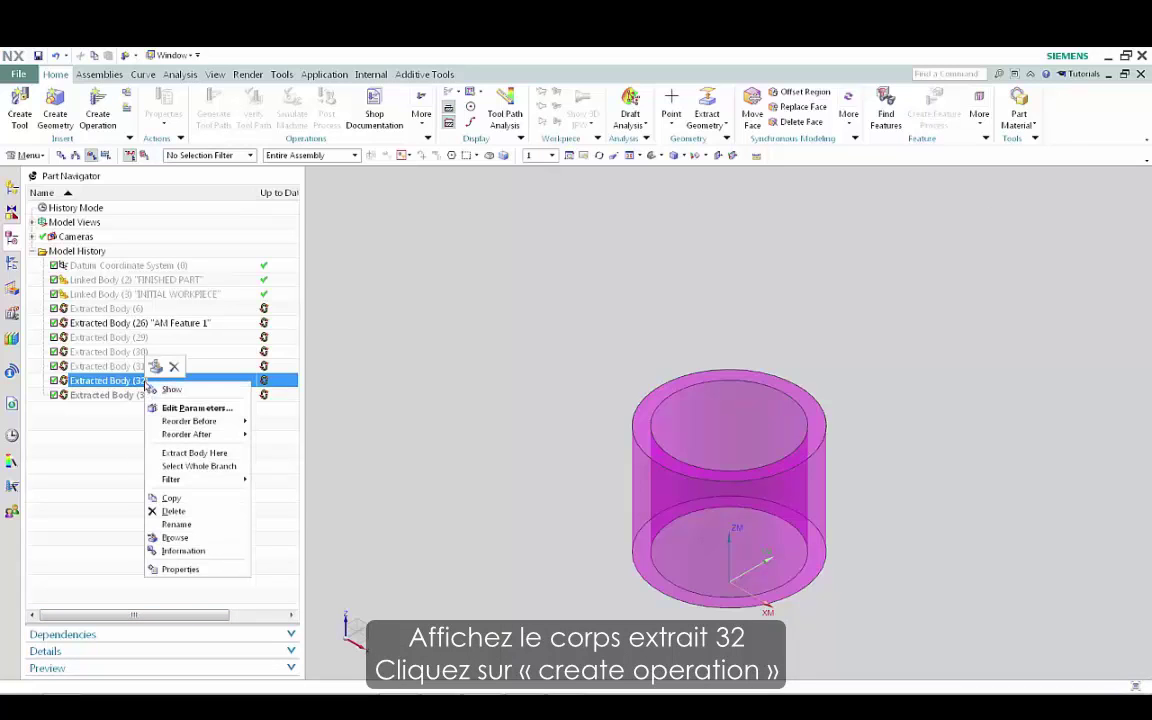
pyautogui.click(166, 389)
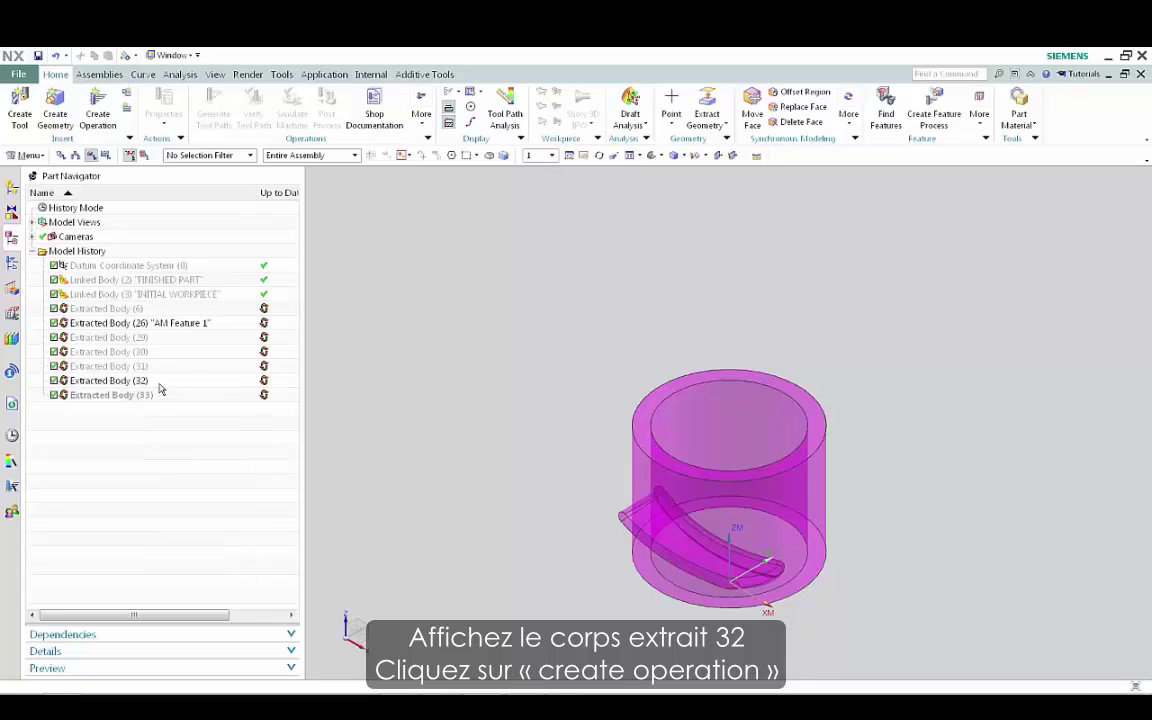
pyautogui.click(98, 117)
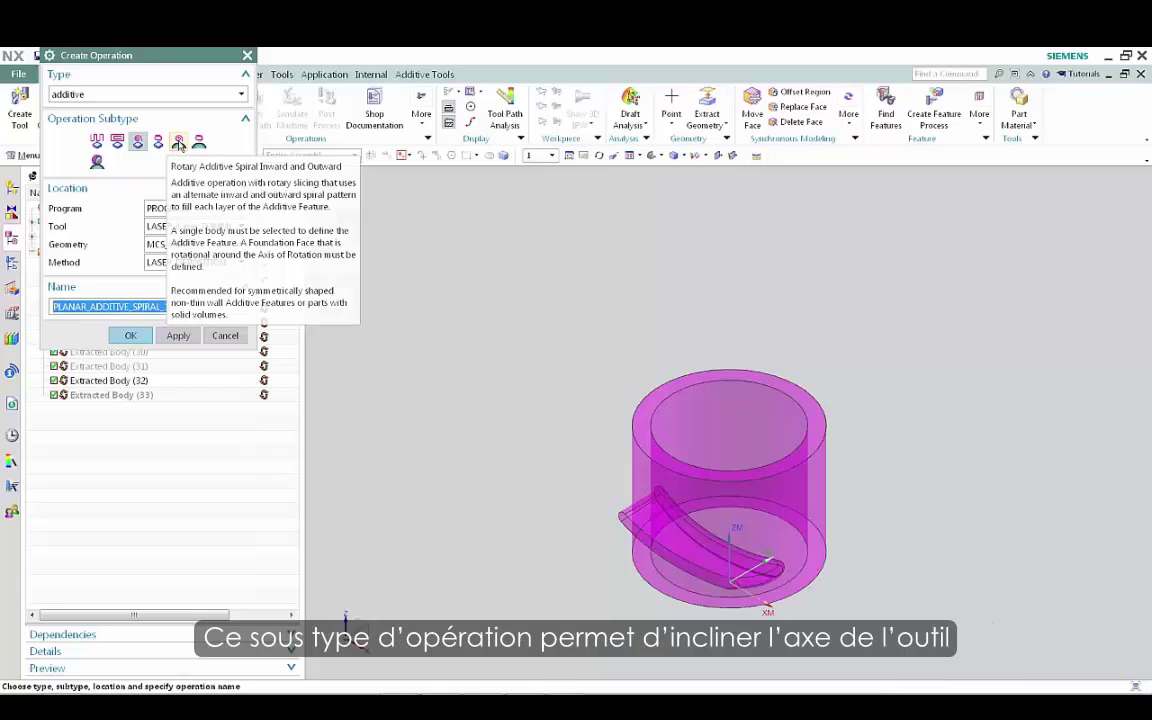
pyautogui.click(178, 144)
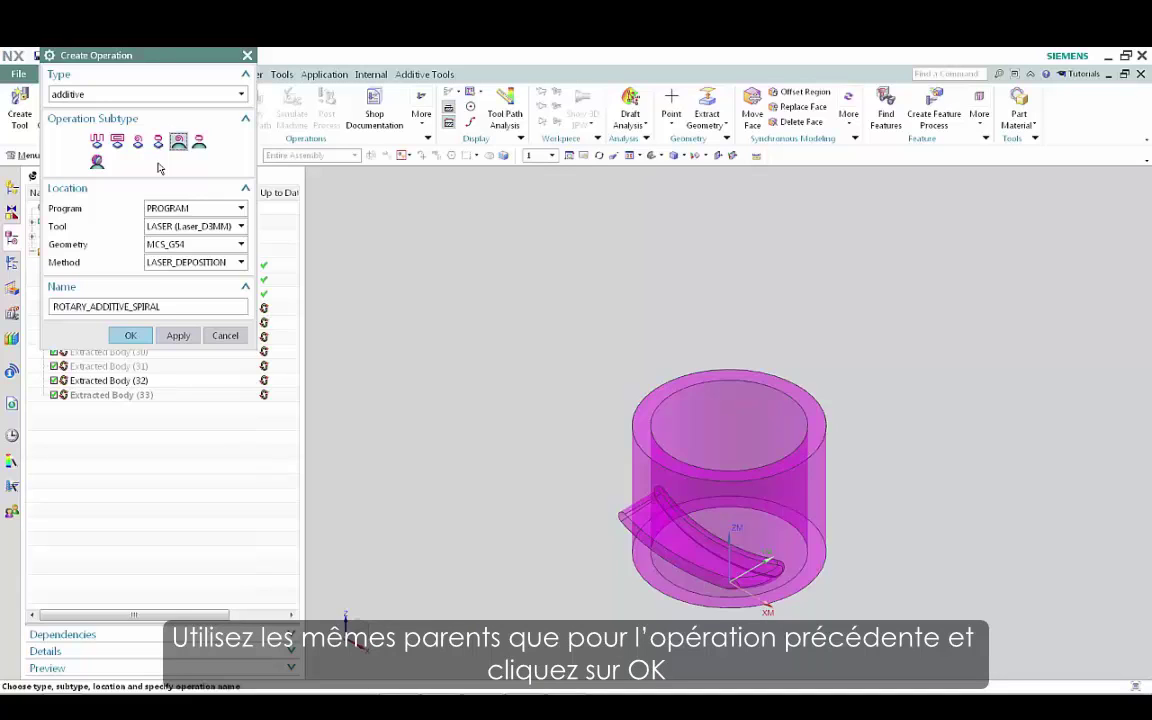
pyautogui.click(130, 335)
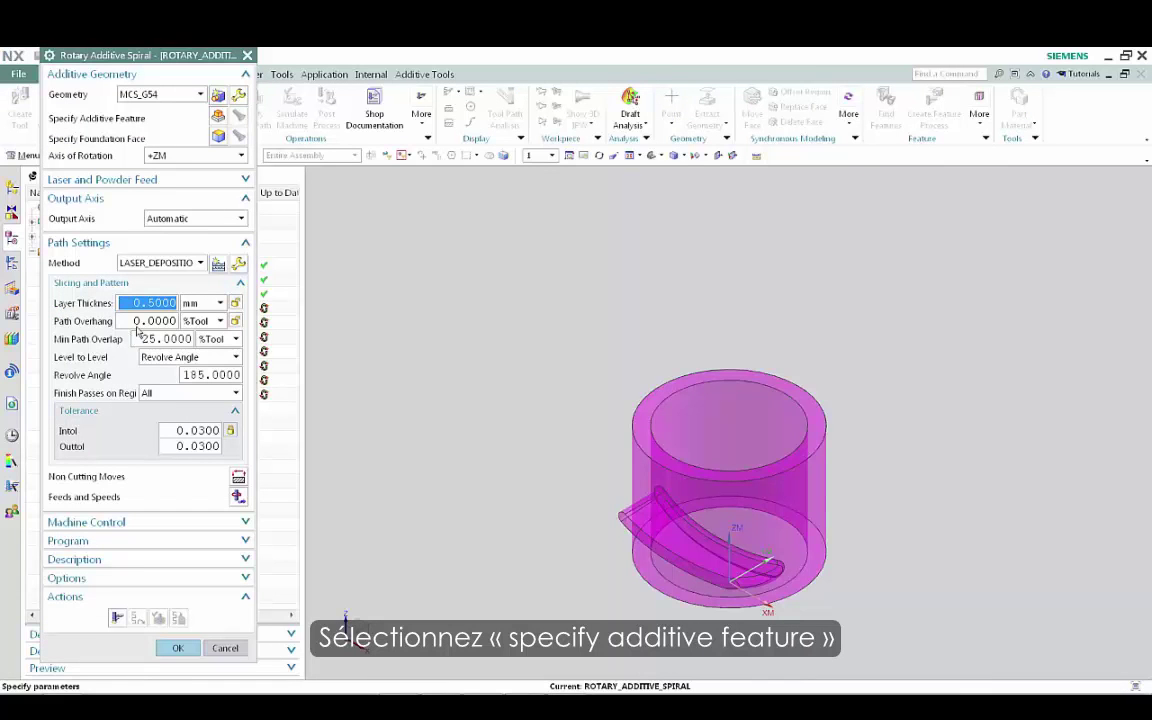
# Specify the blade body as the additive feature and the cylinder's outer face as the foundation face
pyautogui.click(218, 118)
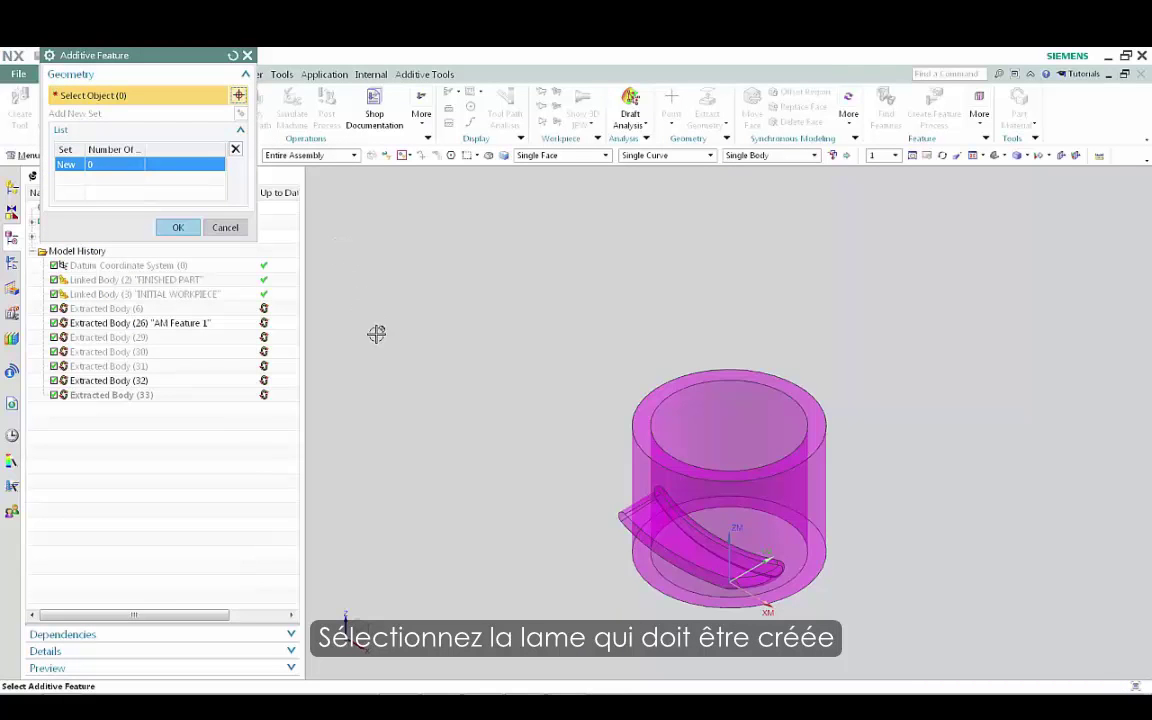
pyautogui.click(624, 516)
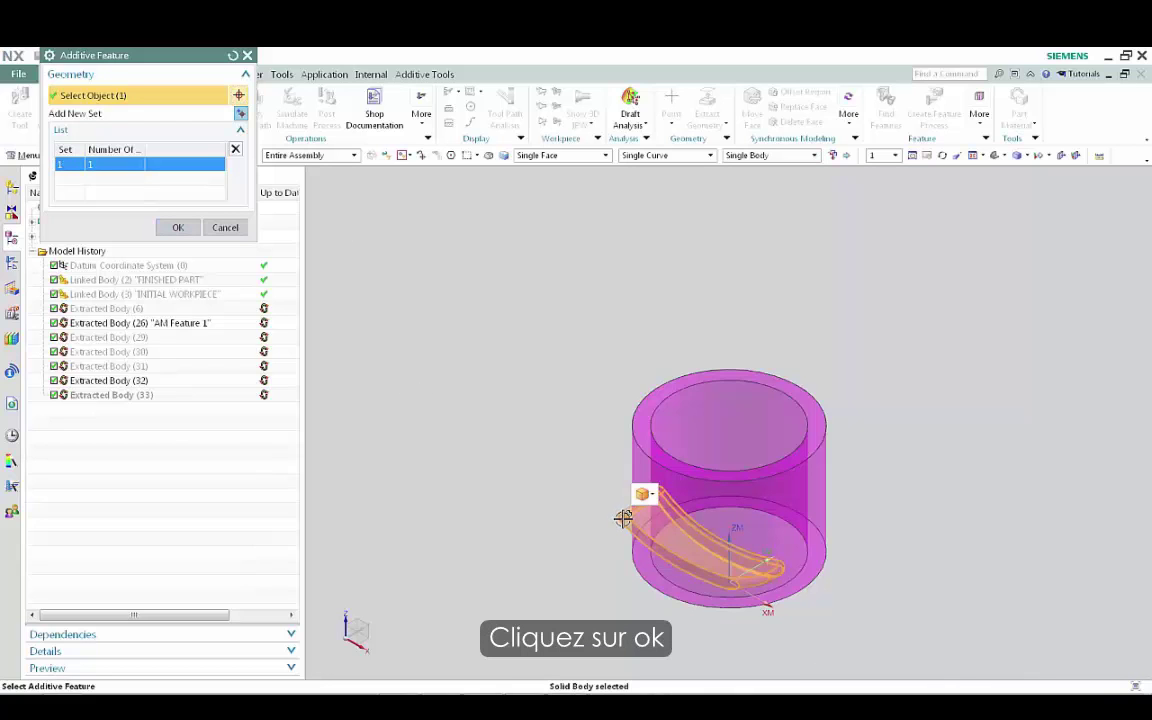
pyautogui.click(184, 232)
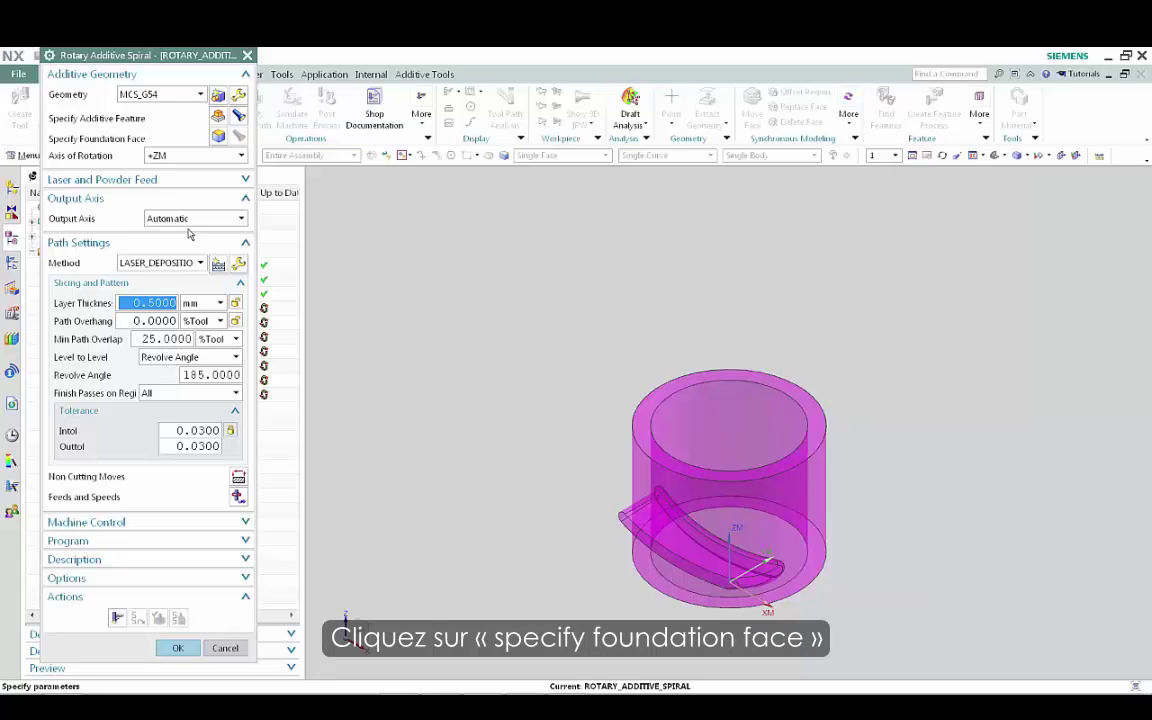
pyautogui.click(219, 136)
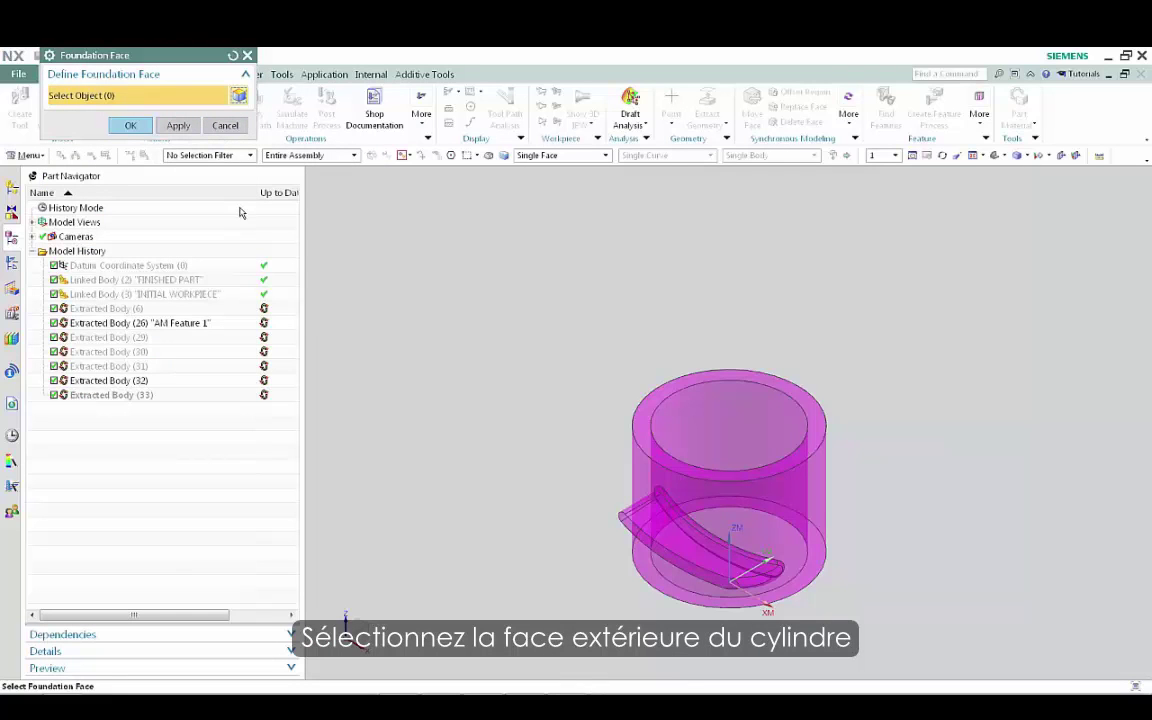
pyautogui.click(634, 466)
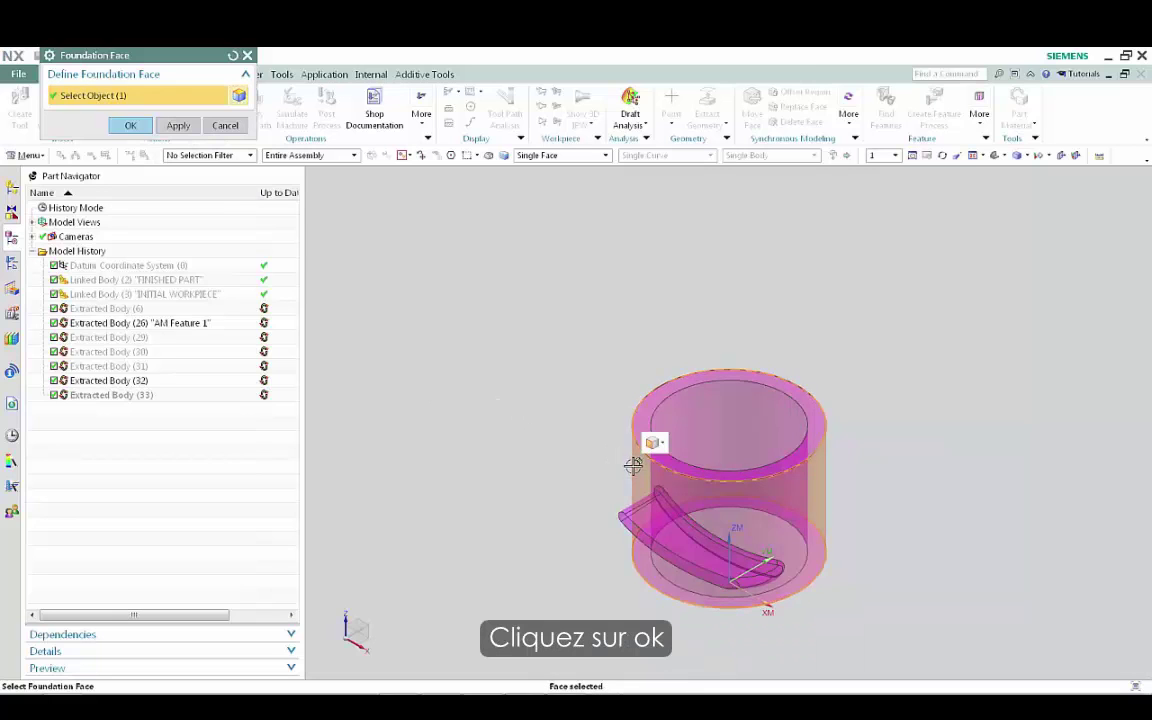
pyautogui.click(131, 126)
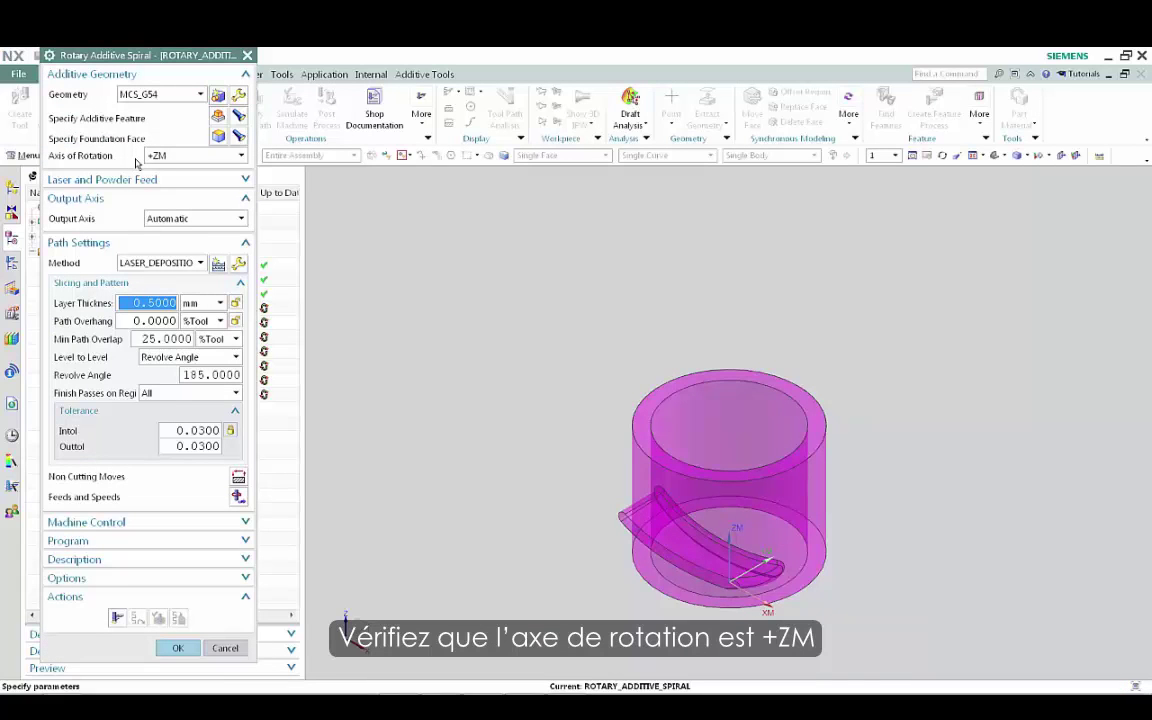
# Generate the rotary spiral tool path with output axis Away from Axis of Rotation and a minimum path overlap of 50 %Tool
pyautogui.click(152, 218)
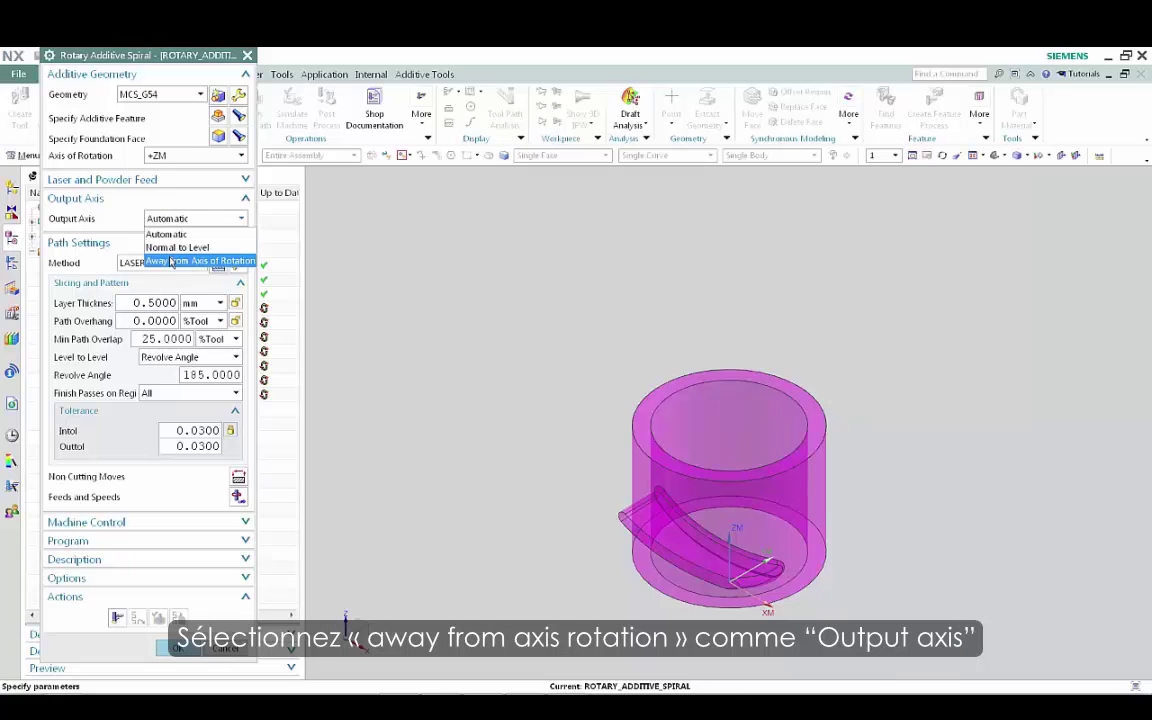
pyautogui.click(180, 261)
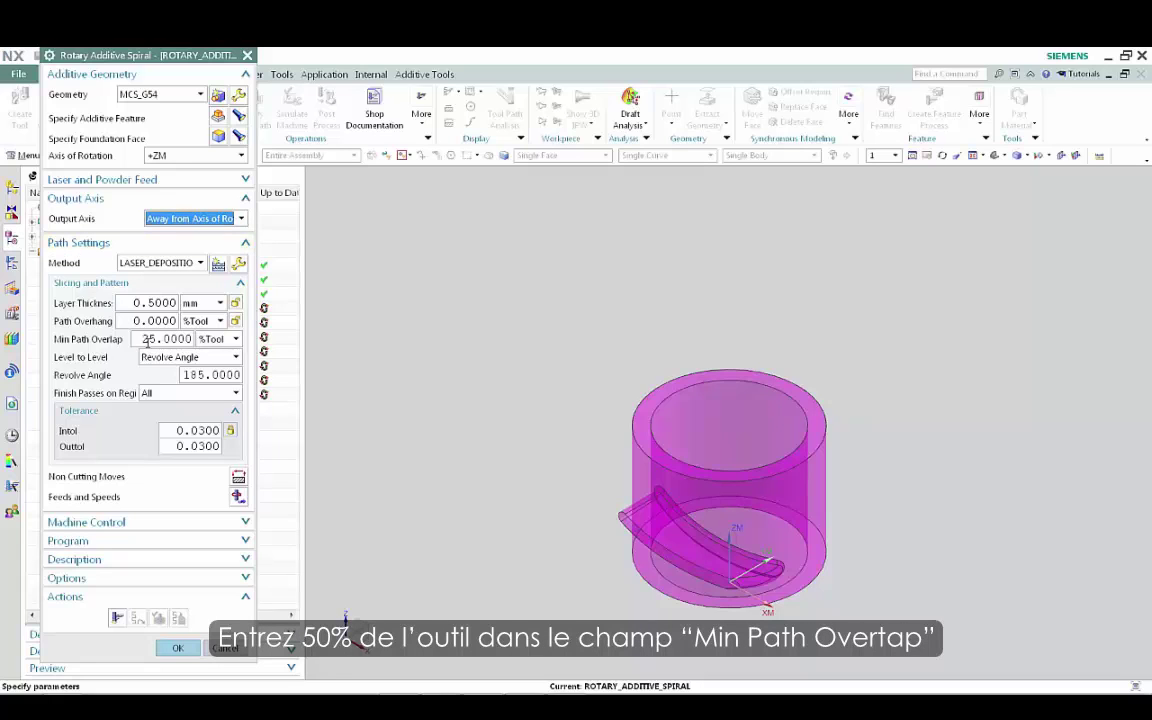
pyautogui.doubleClick(155, 339)
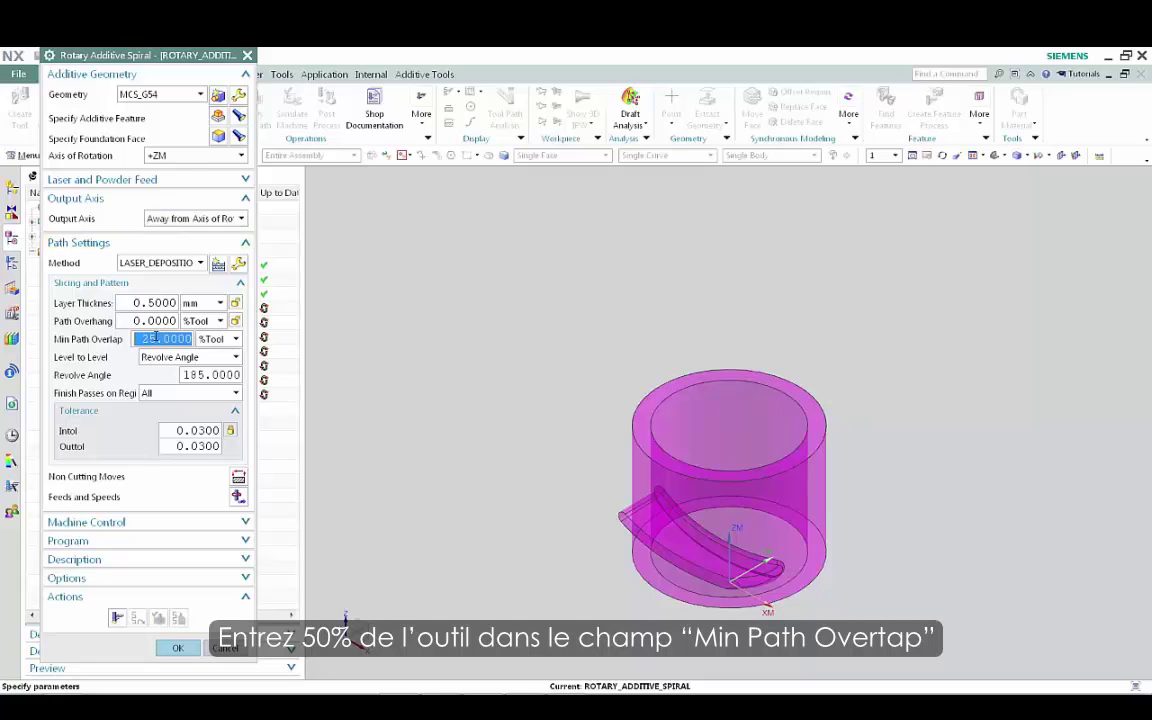
pyautogui.write('50')
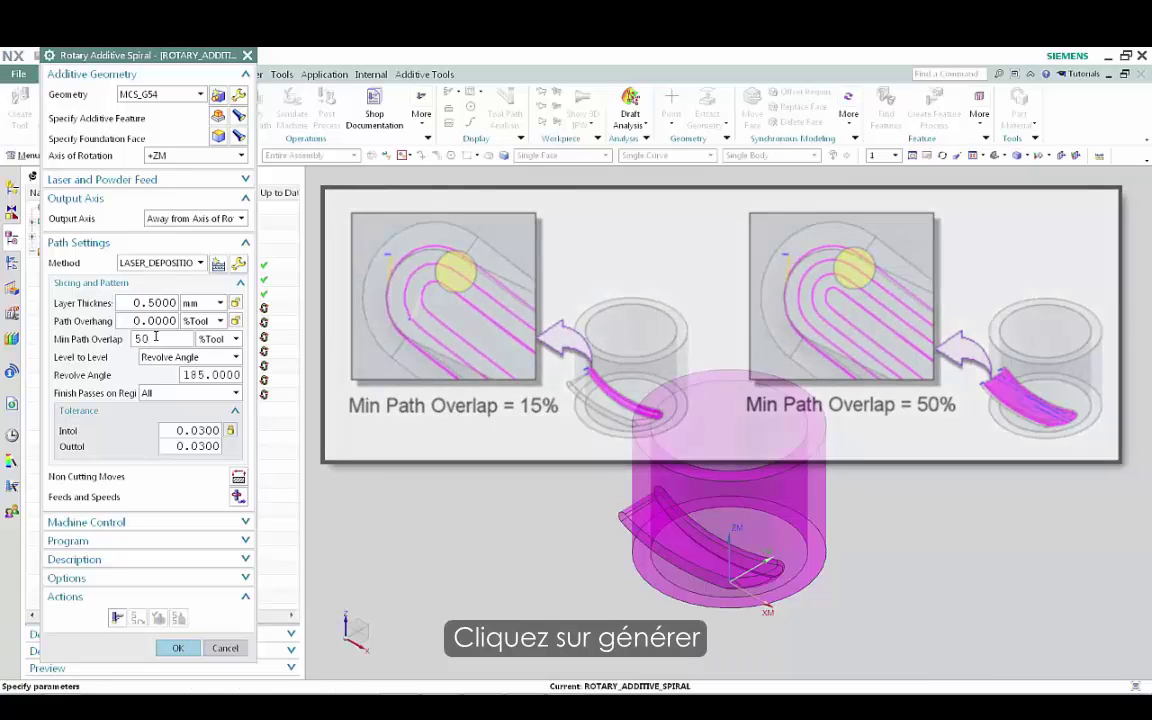
pyautogui.click(117, 619)
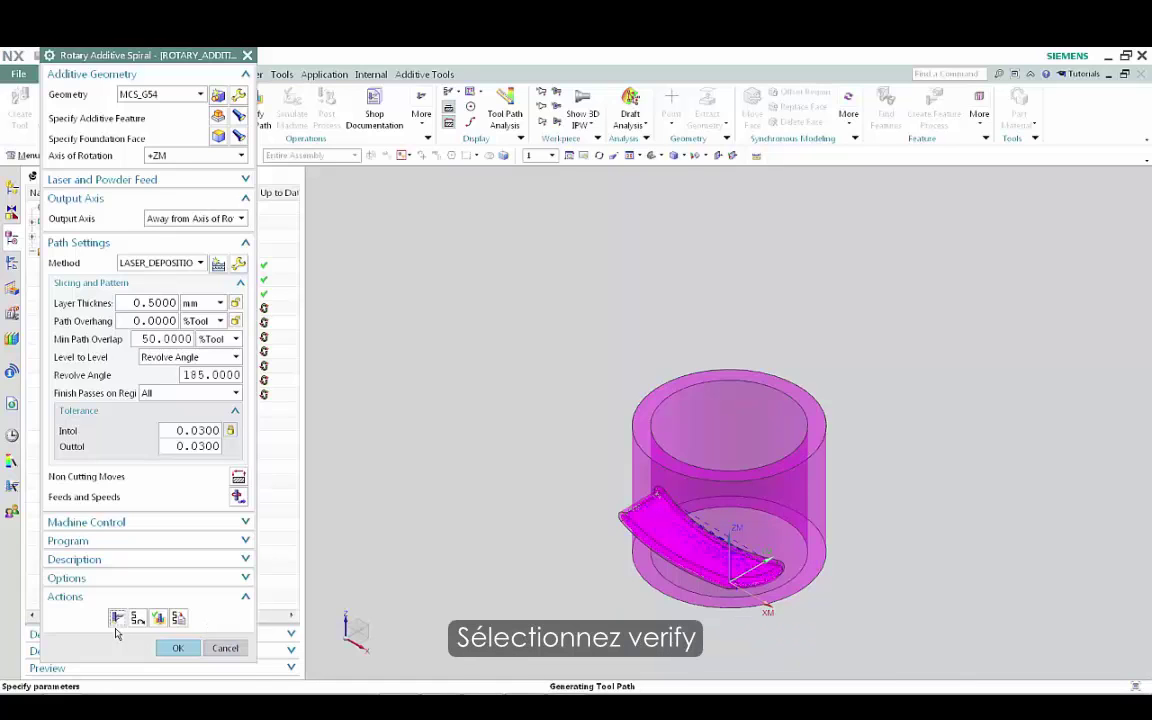
# Verify the blade's deposition by playing the 3D Dynamic simulation, and accept the rotary additive spiral operation
pyautogui.click(158, 618)
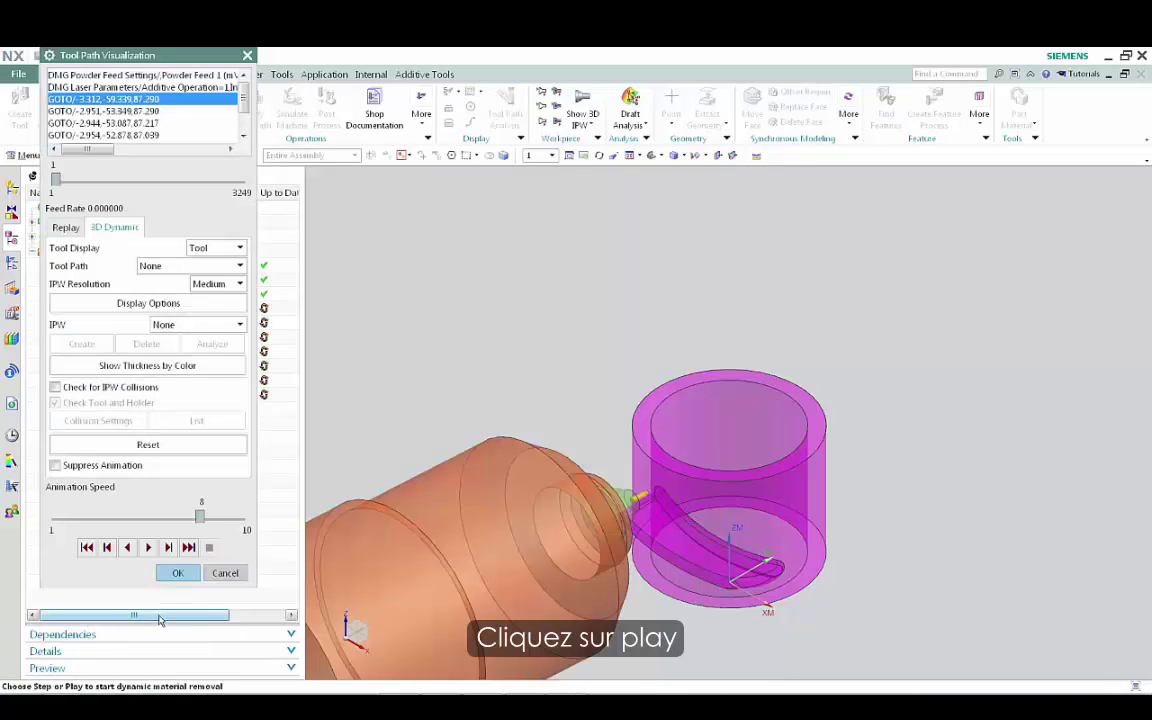
pyautogui.click(148, 547)
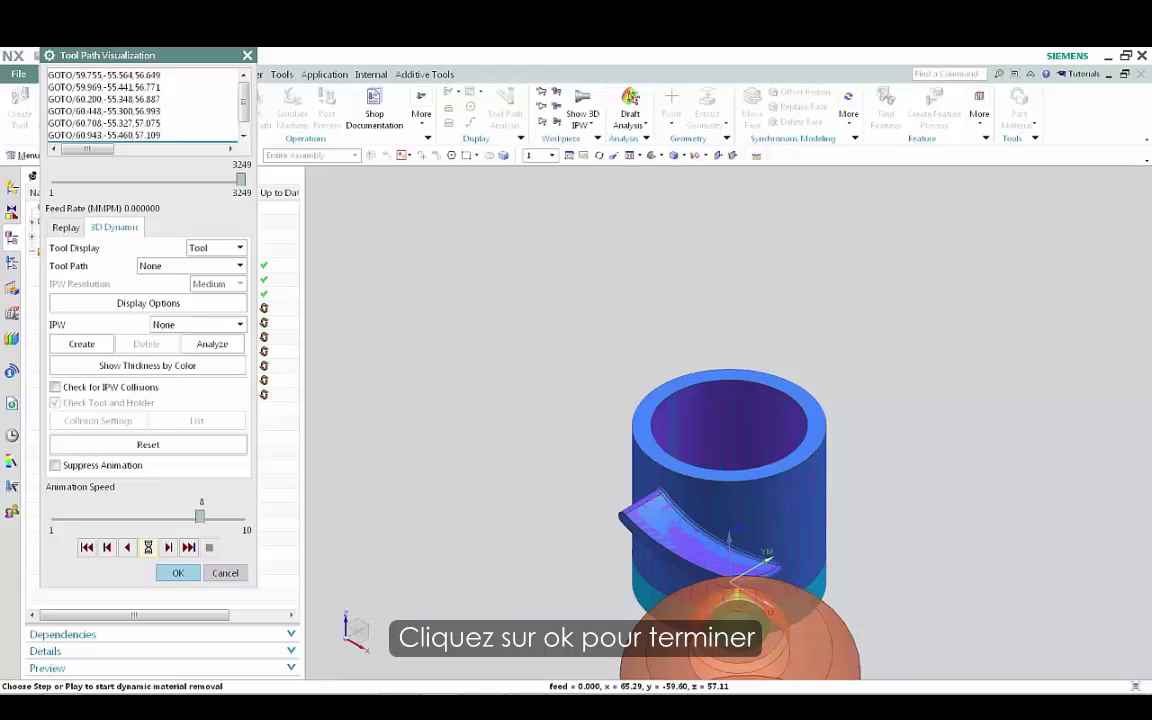
pyautogui.click(177, 574)
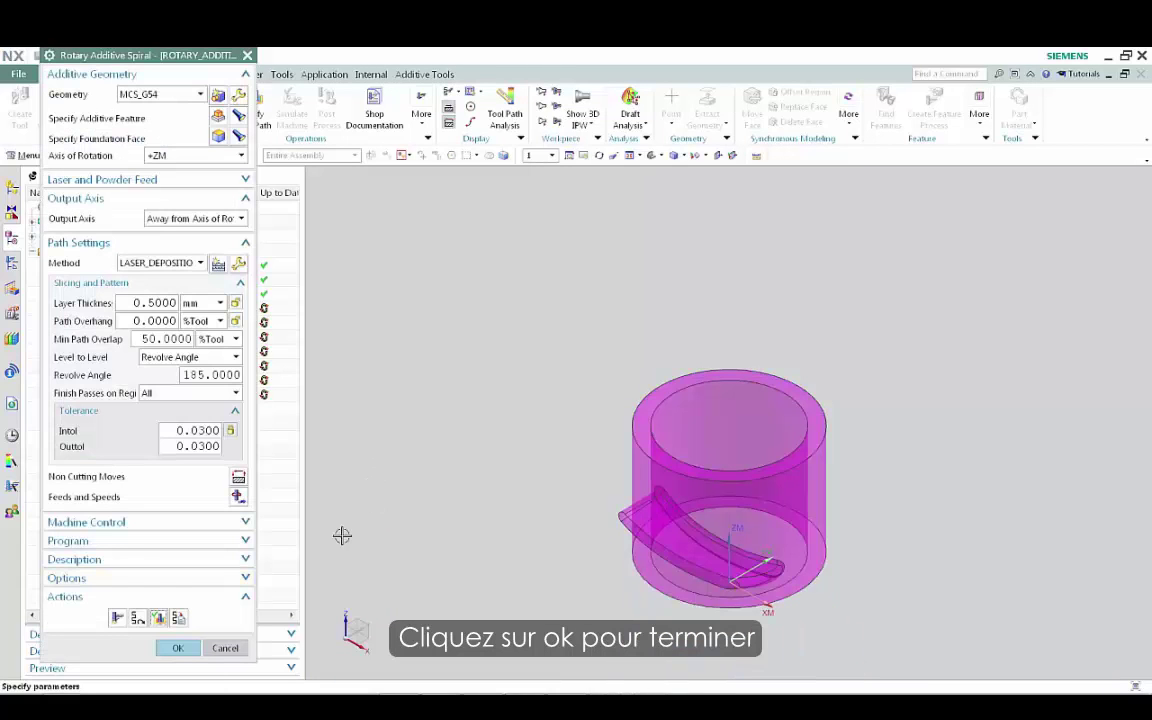
pyautogui.click(180, 648)
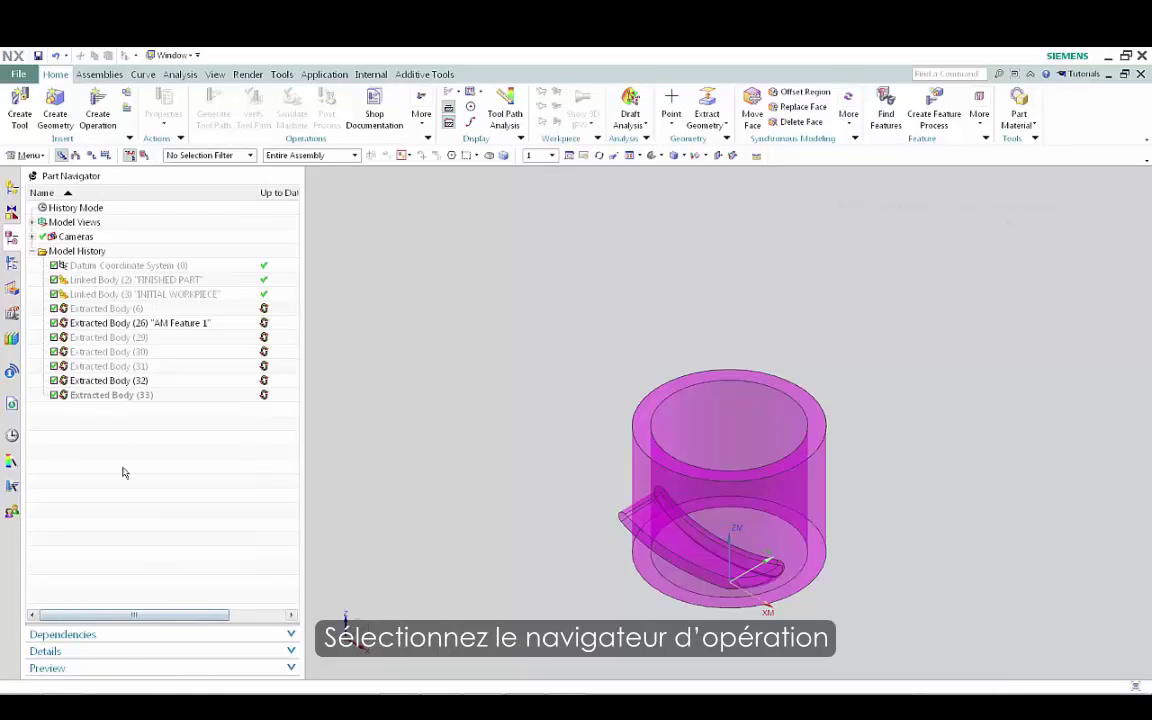
# Start a transformation of the ROTARY_ADDITIVE_SPIRAL operation that rotates it about a line through the absolute origin (0, 0, 0)
pyautogui.click(12, 263)
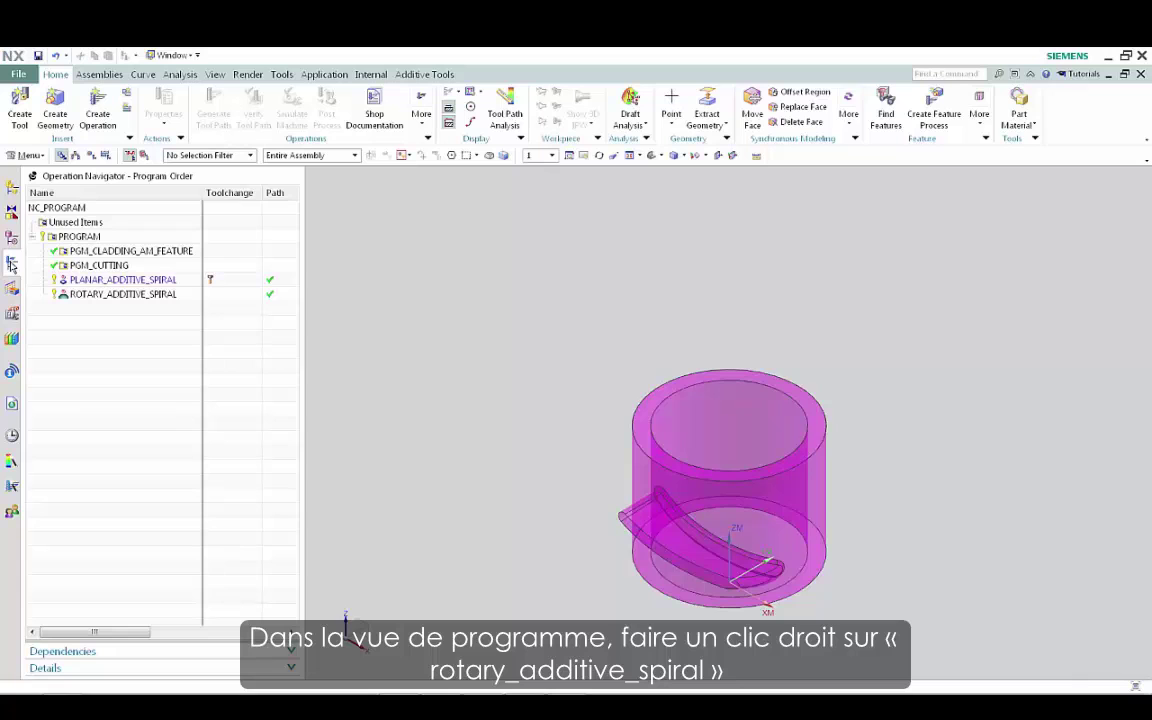
pyautogui.rightClick(71, 295)
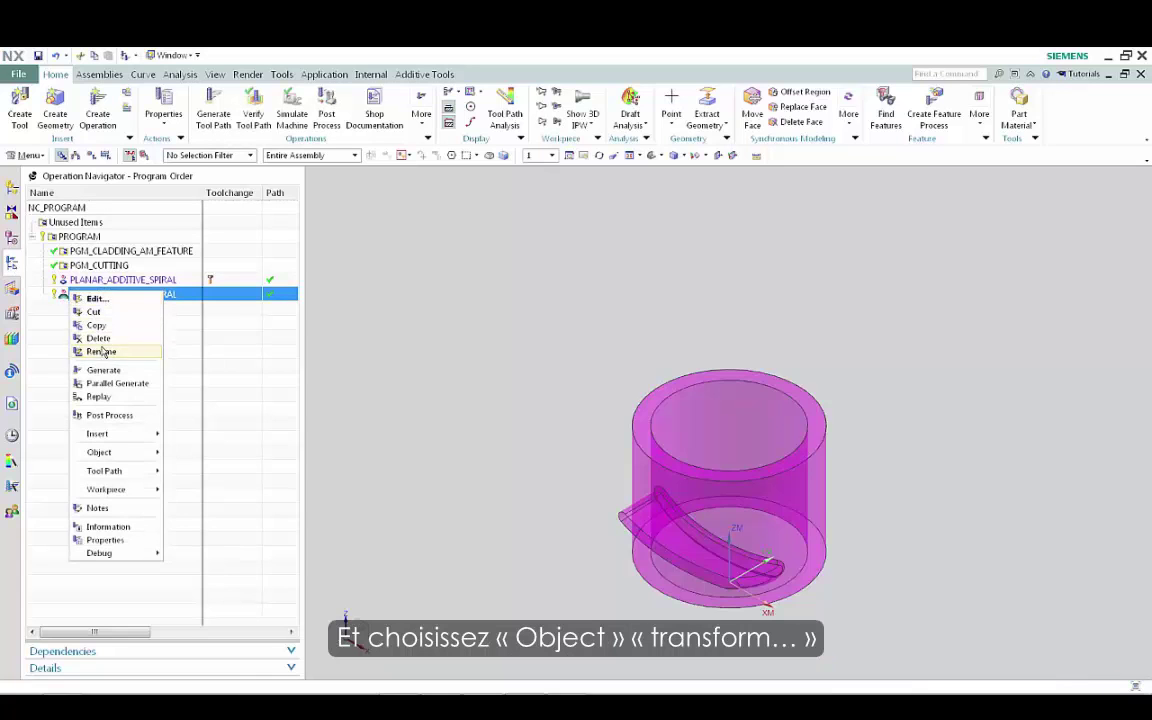
pyautogui.moveTo(130, 452)
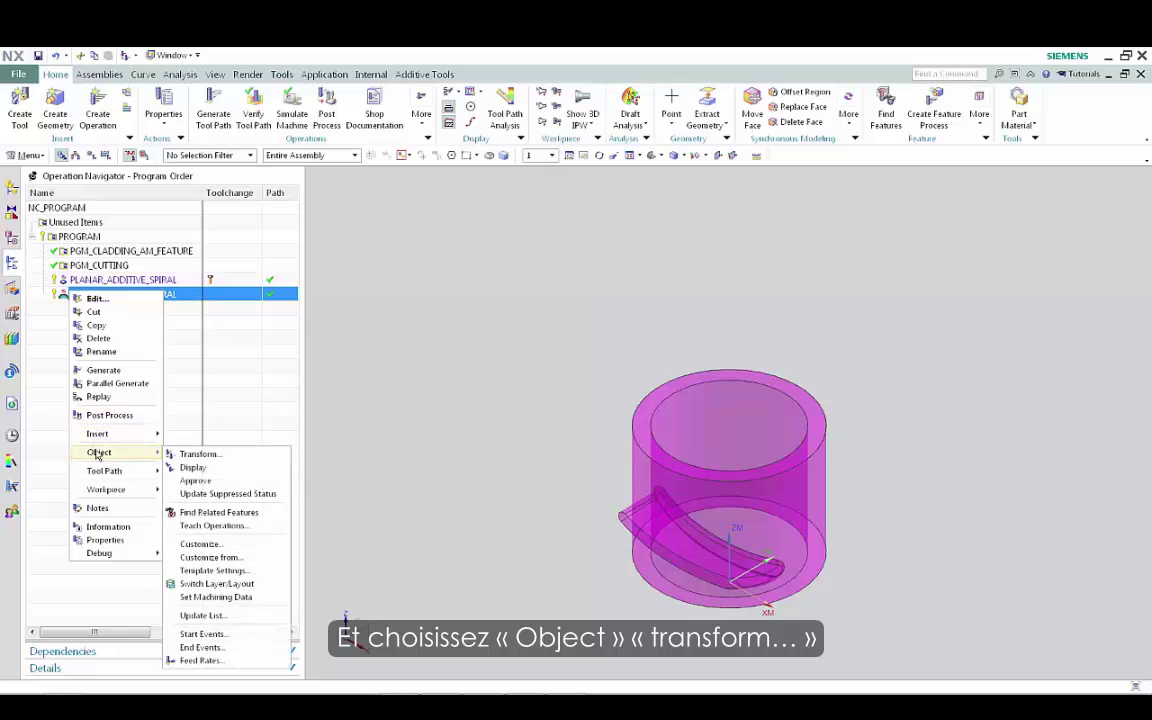
pyautogui.click(198, 454)
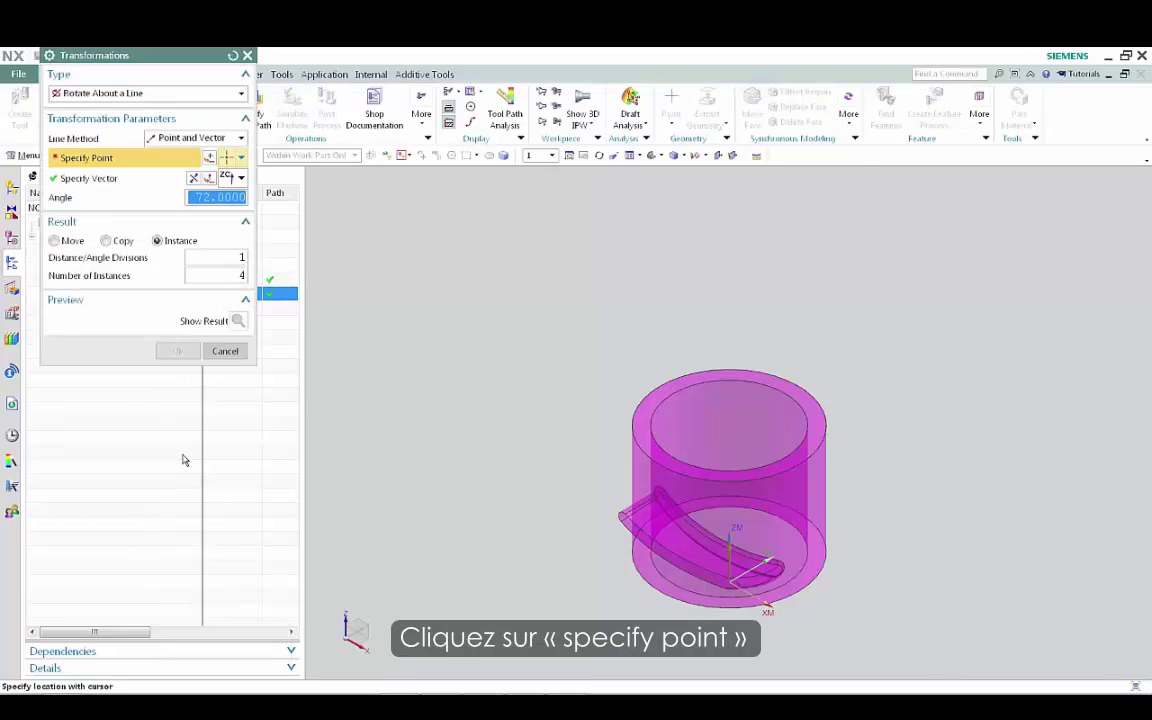
pyautogui.click(208, 160)
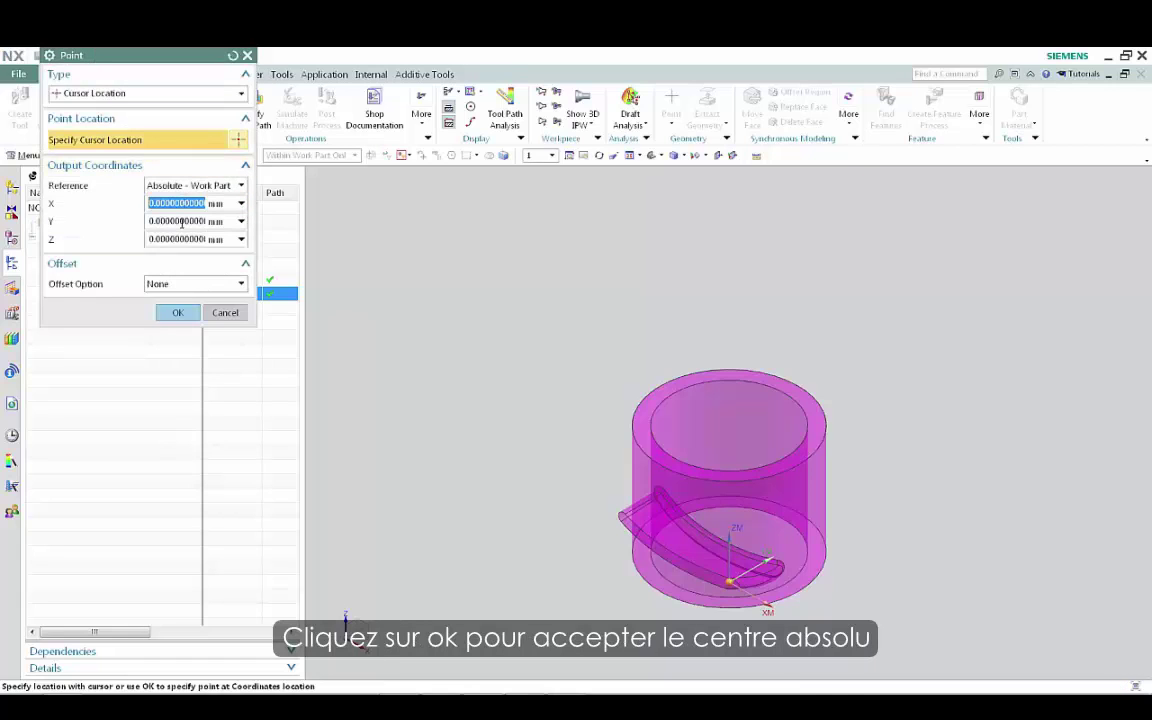
pyautogui.click(177, 314)
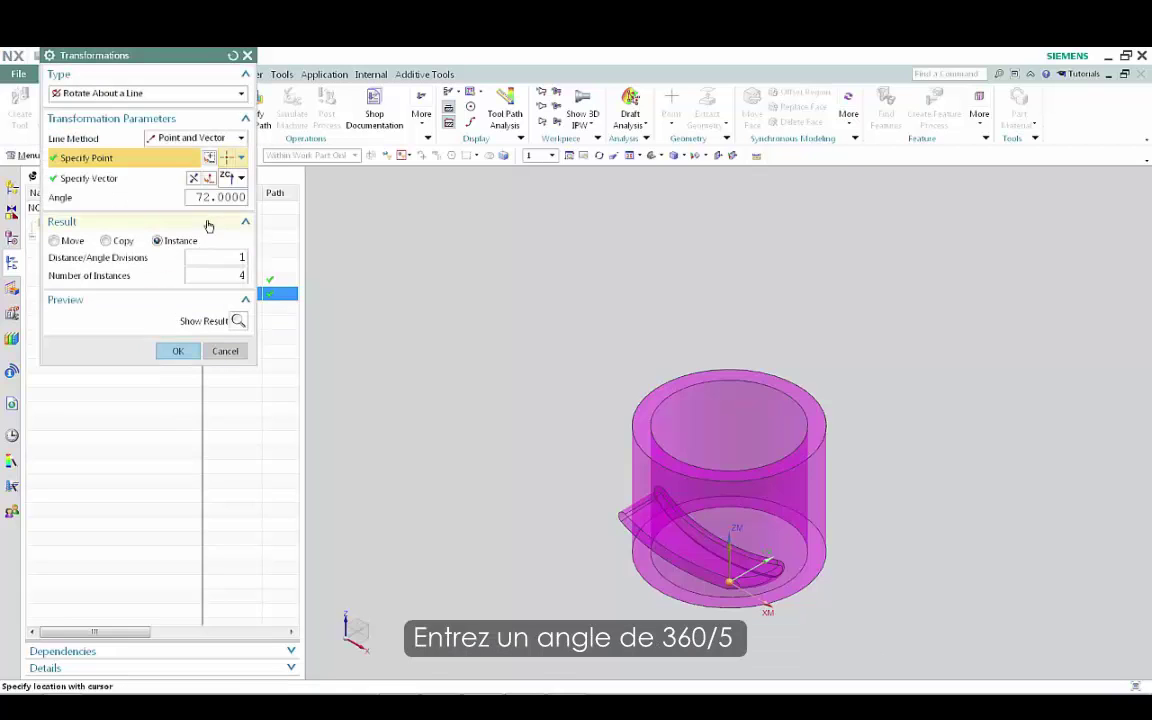
# Set the rotation angle to 360/5 and the number of instances to 4, and create the instanced blade operations
pyautogui.doubleClick(212, 197)
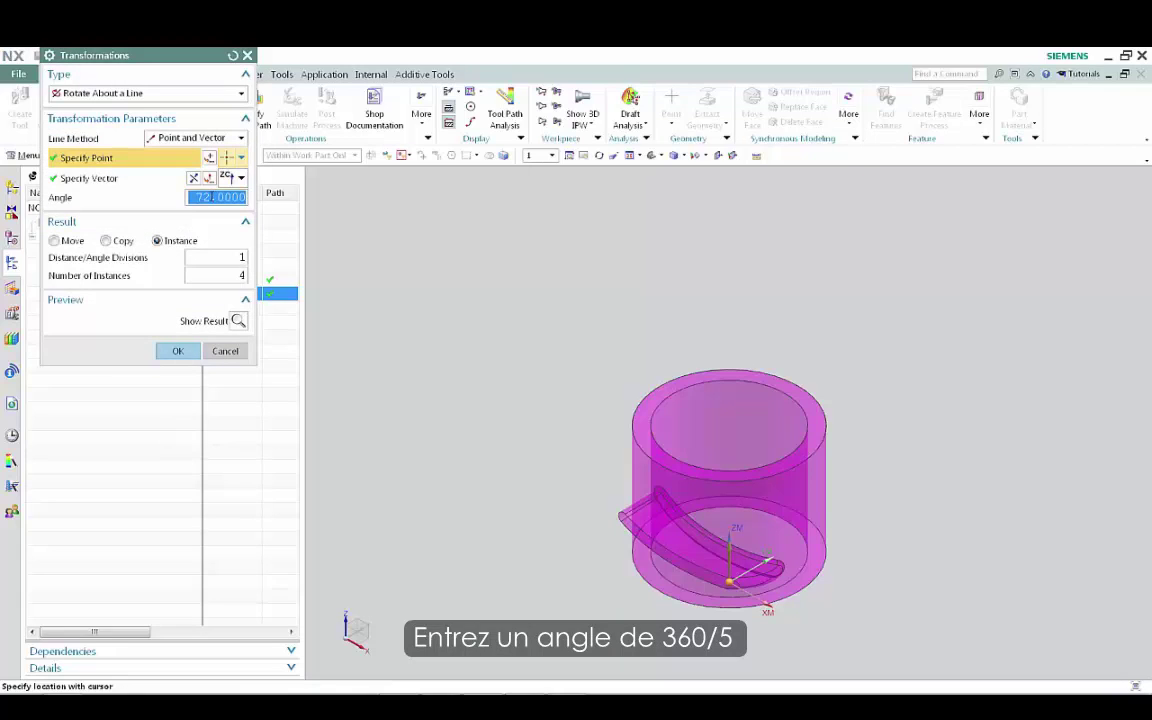
pyautogui.write('360/5')
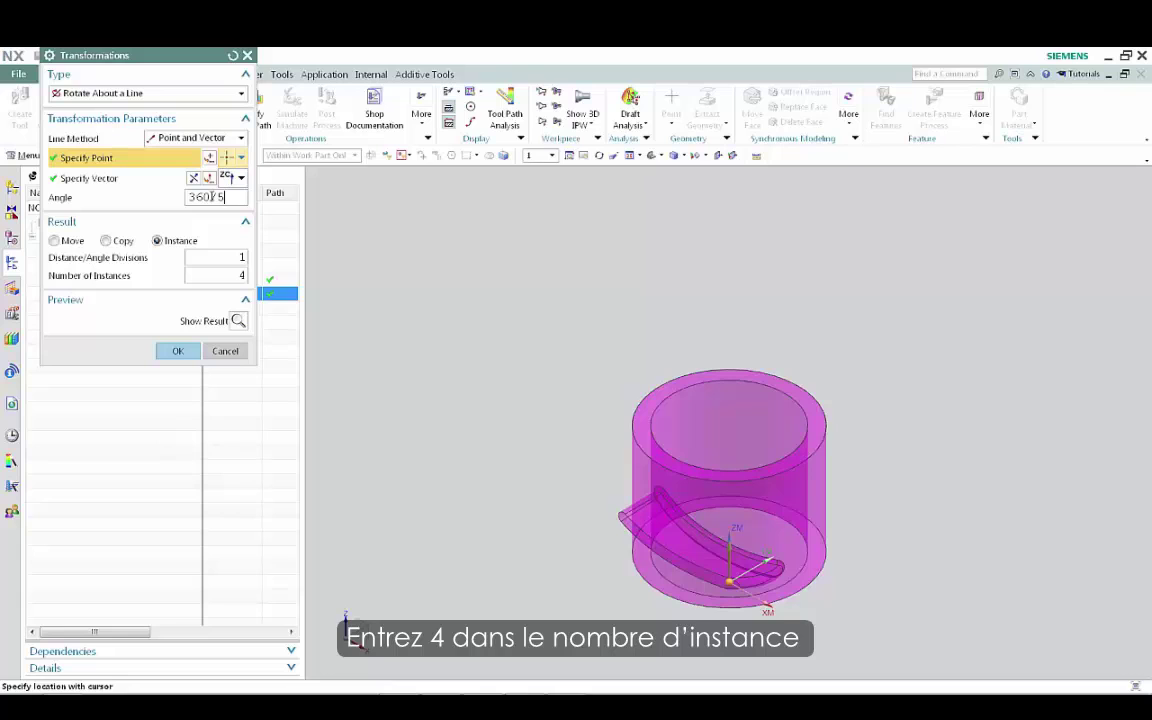
pyautogui.doubleClick(229, 272)
pyautogui.write('4')
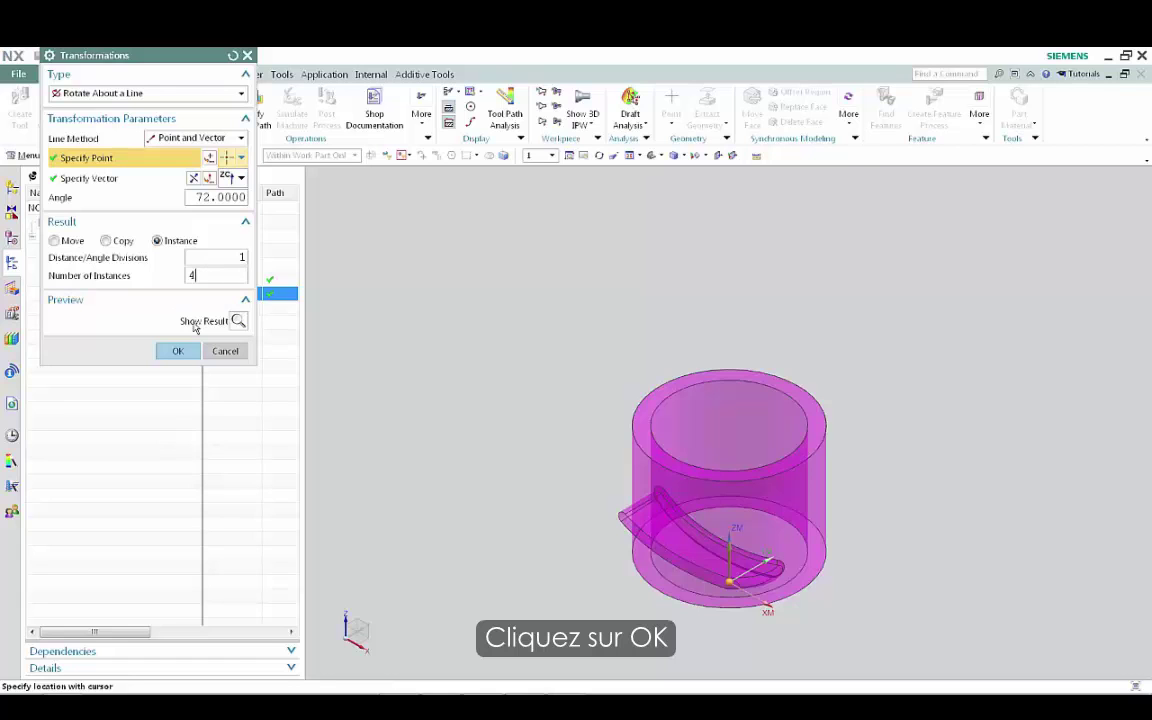
pyautogui.click(178, 350)
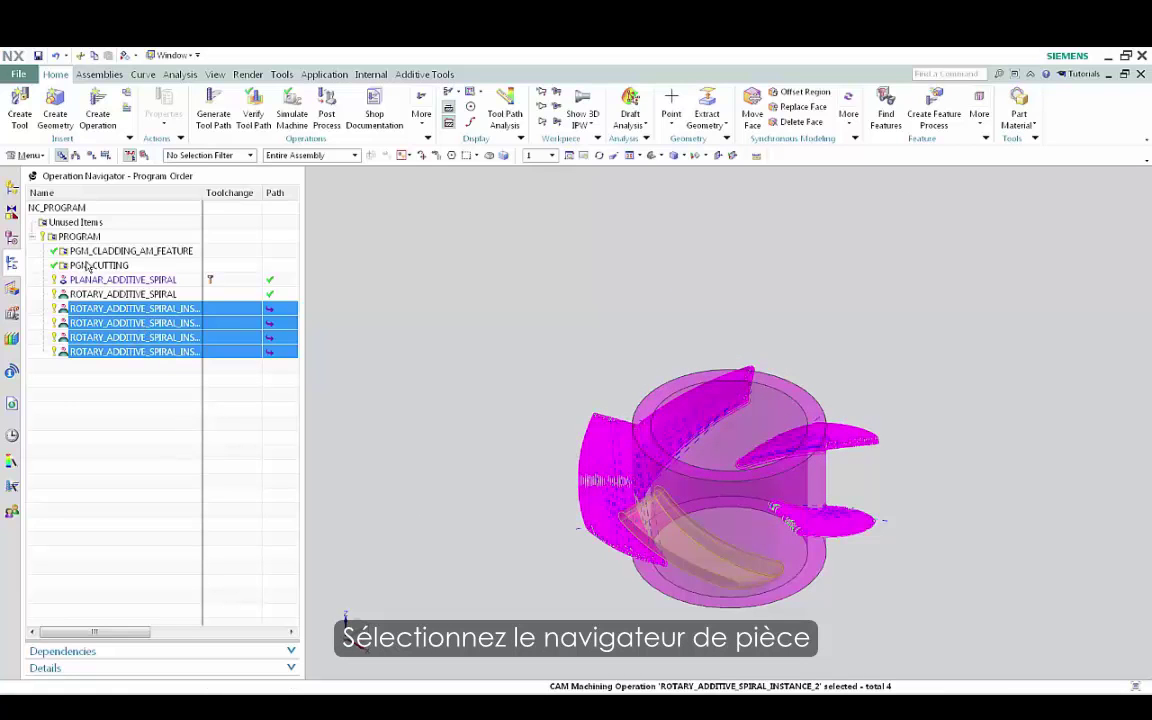
# Show all the extracted bodies in the model history, from Extracted Body (6) to Extracted Body (33)
pyautogui.click(10, 238)
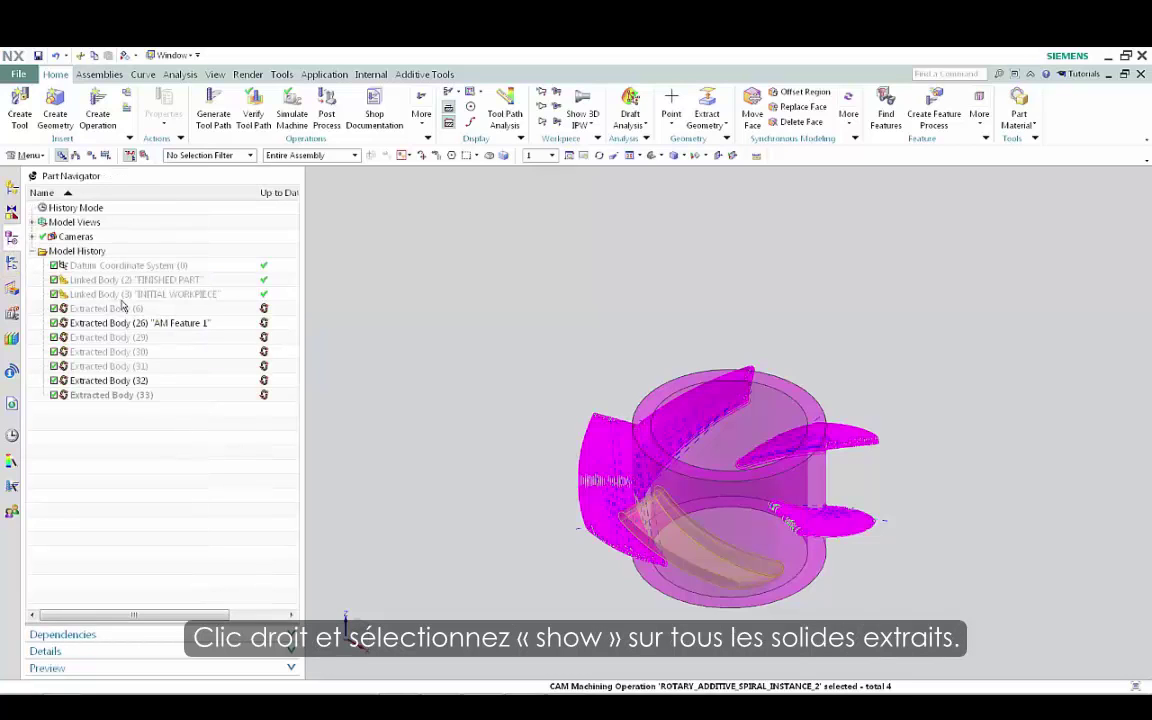
pyautogui.click(120, 309)
pyautogui.keyDown('shift'); pyautogui.click(125, 366); pyautogui.keyUp('shift')
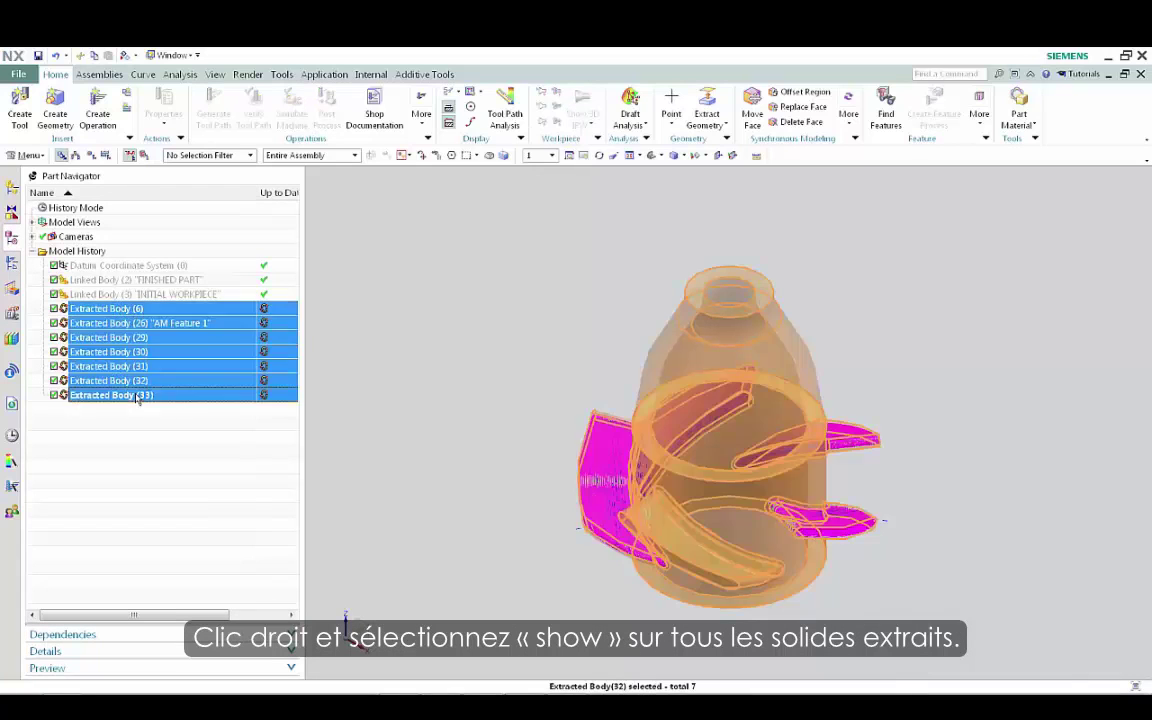
pyautogui.rightClick(125, 366)
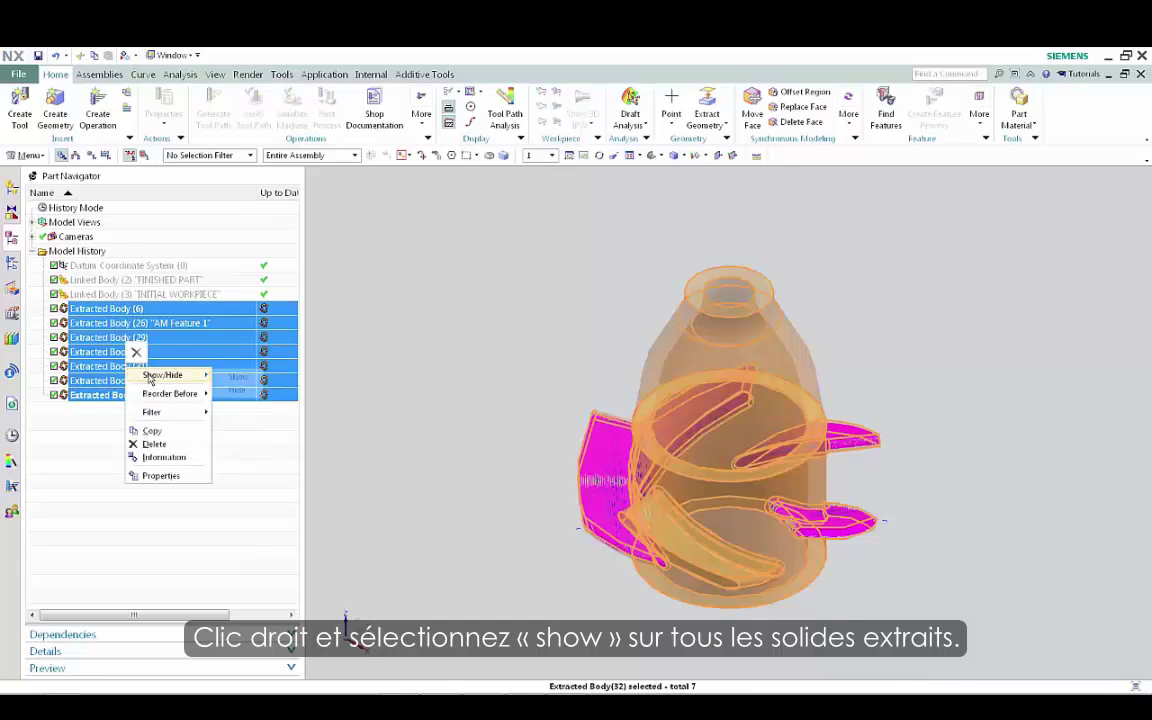
pyautogui.moveTo(195, 375)
pyautogui.click(234, 377)
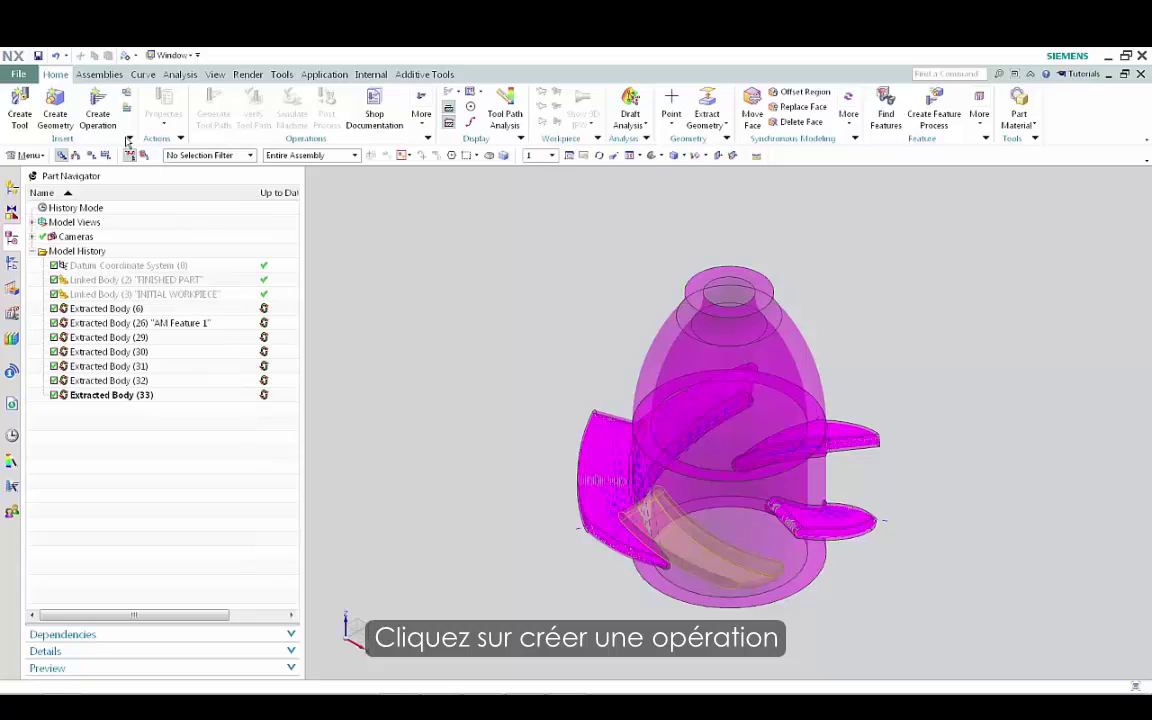
# Create a Planar Additive Spiral operation with the LASER tool and MCS_G54 geometry, and specify the upper dome body as its additive feature
pyautogui.click(98, 104)
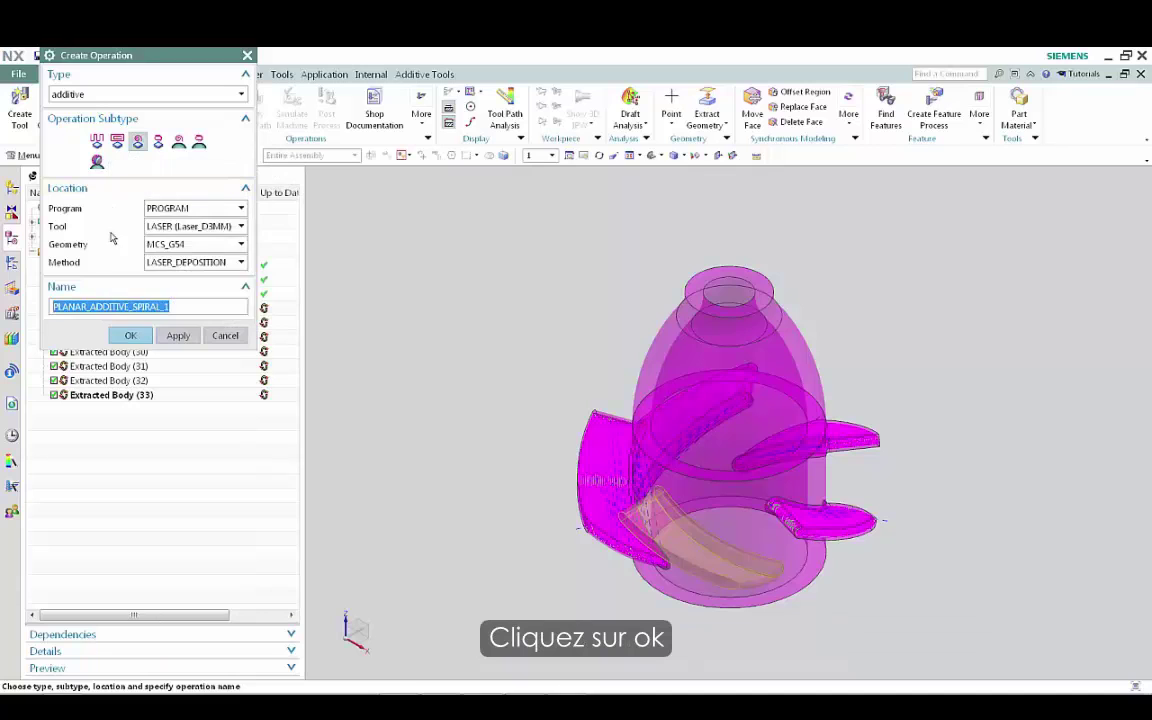
pyautogui.click(130, 335)
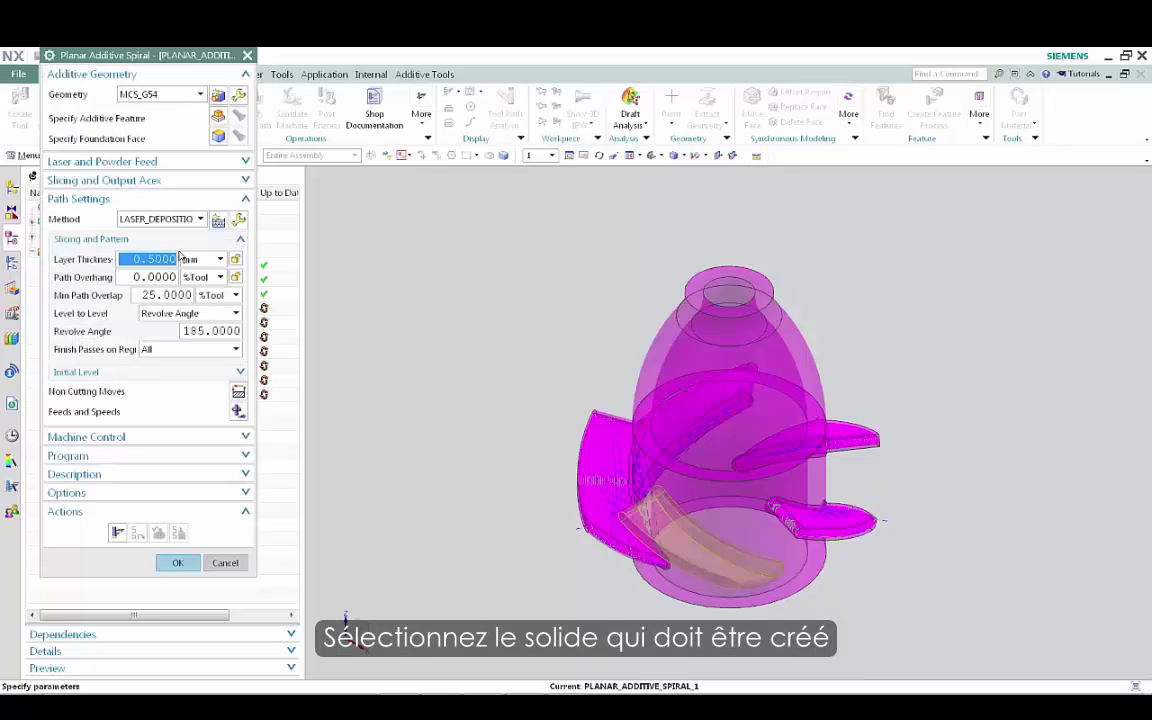
pyautogui.click(220, 116)
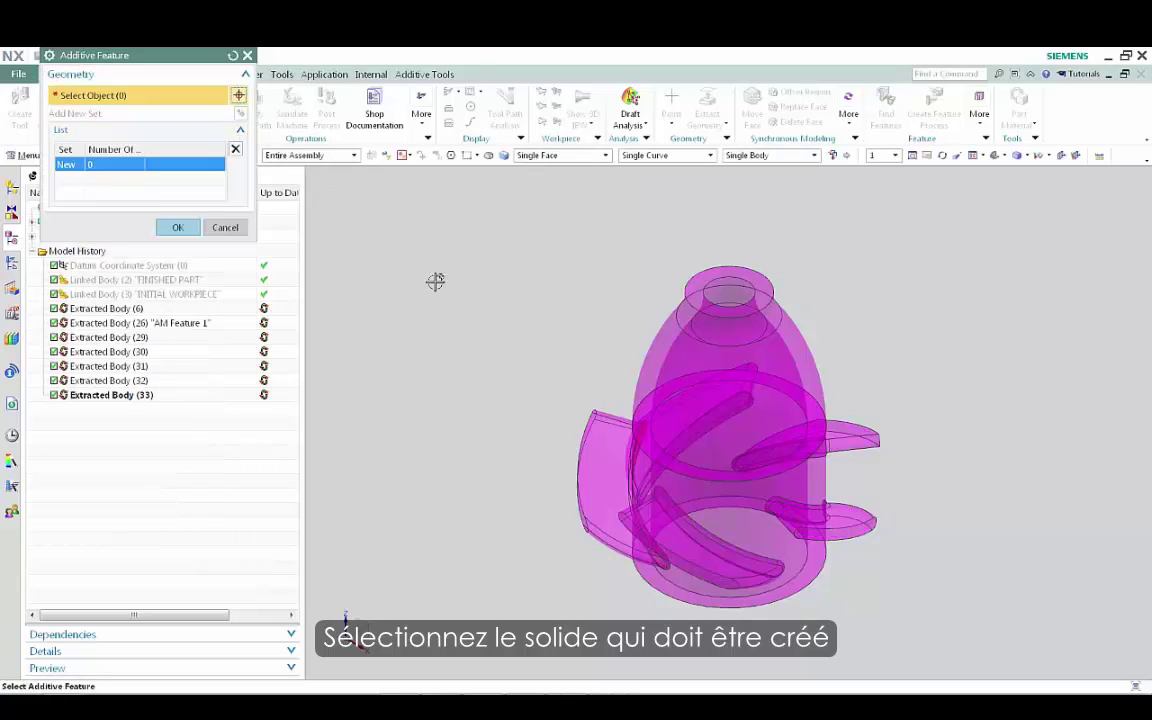
pyautogui.click(652, 349)
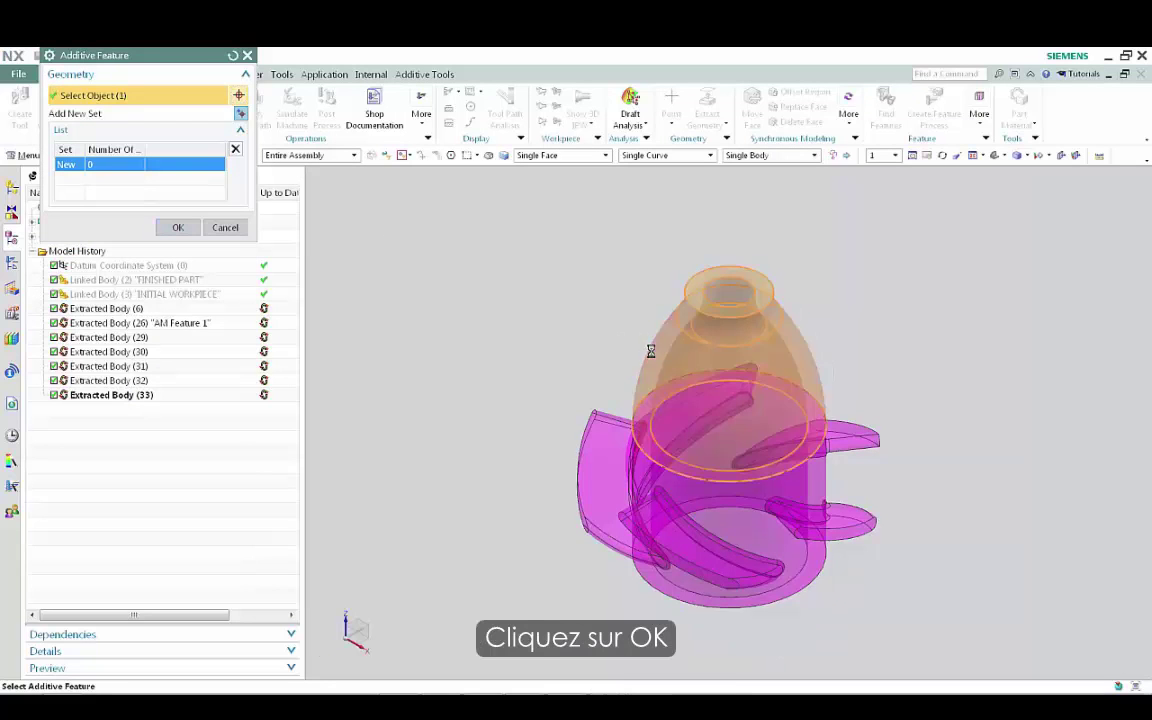
pyautogui.click(178, 228)
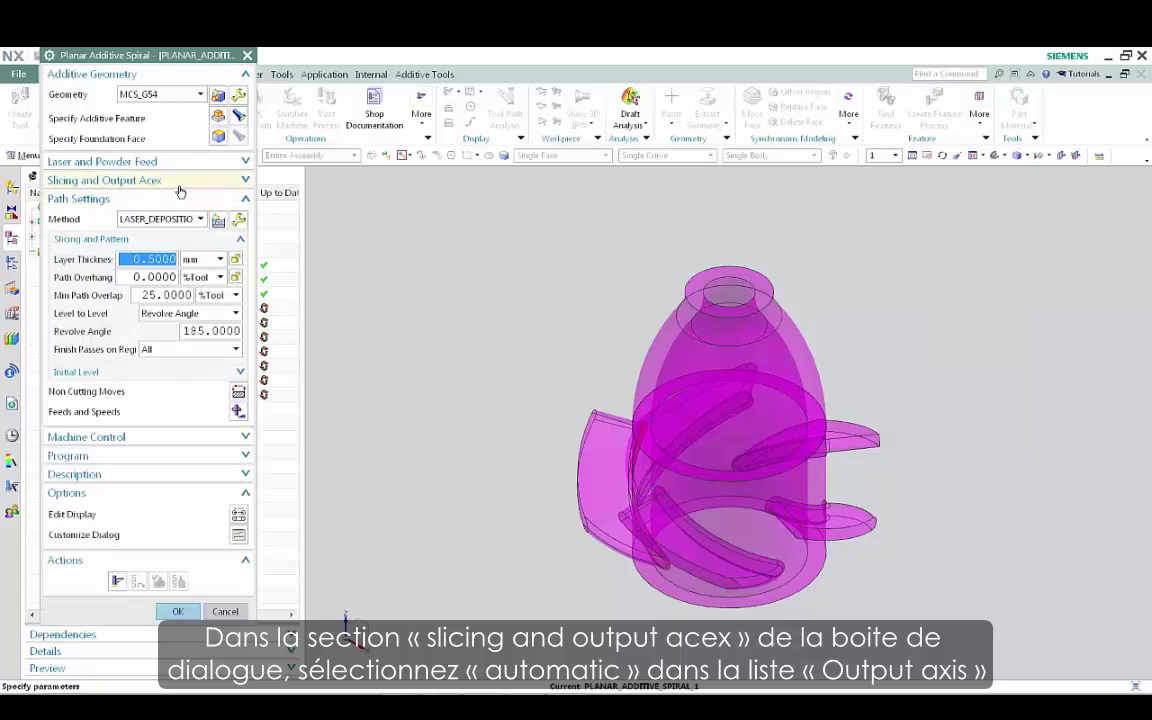
# Generate the dome's planar spiral tool path with output axis Automatic and a layer thickness of 2 mm, and accept the operation
pyautogui.click(183, 185)
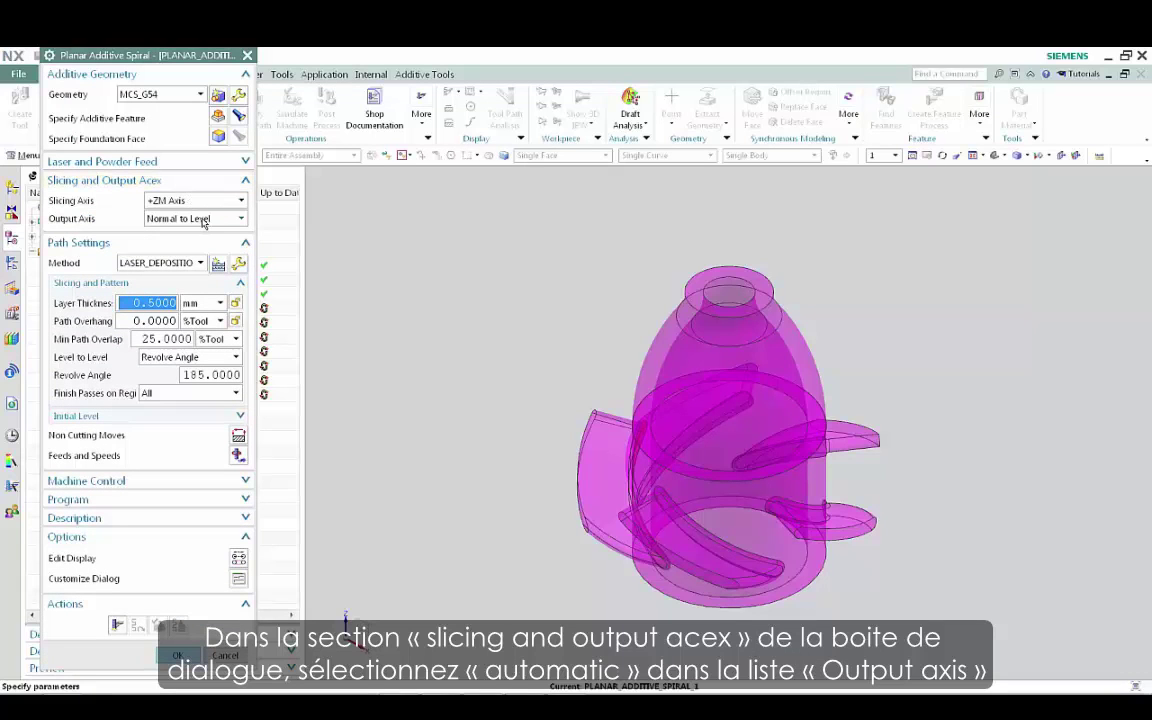
pyautogui.click(202, 219)
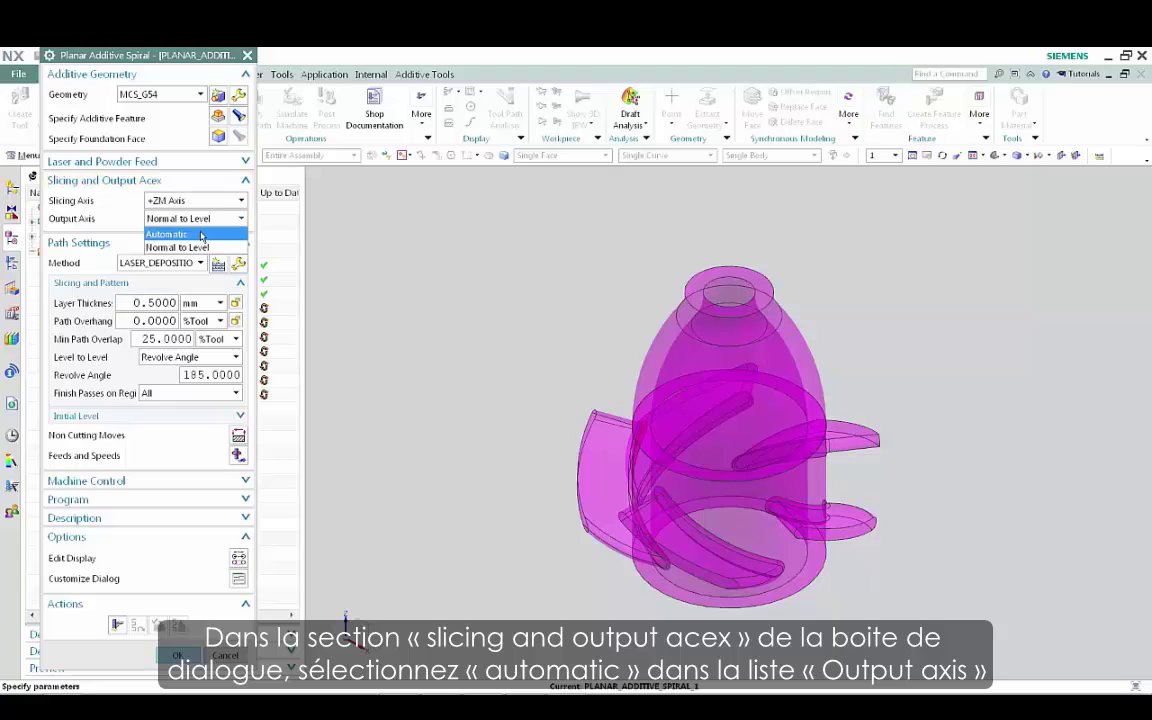
pyautogui.click(201, 234)
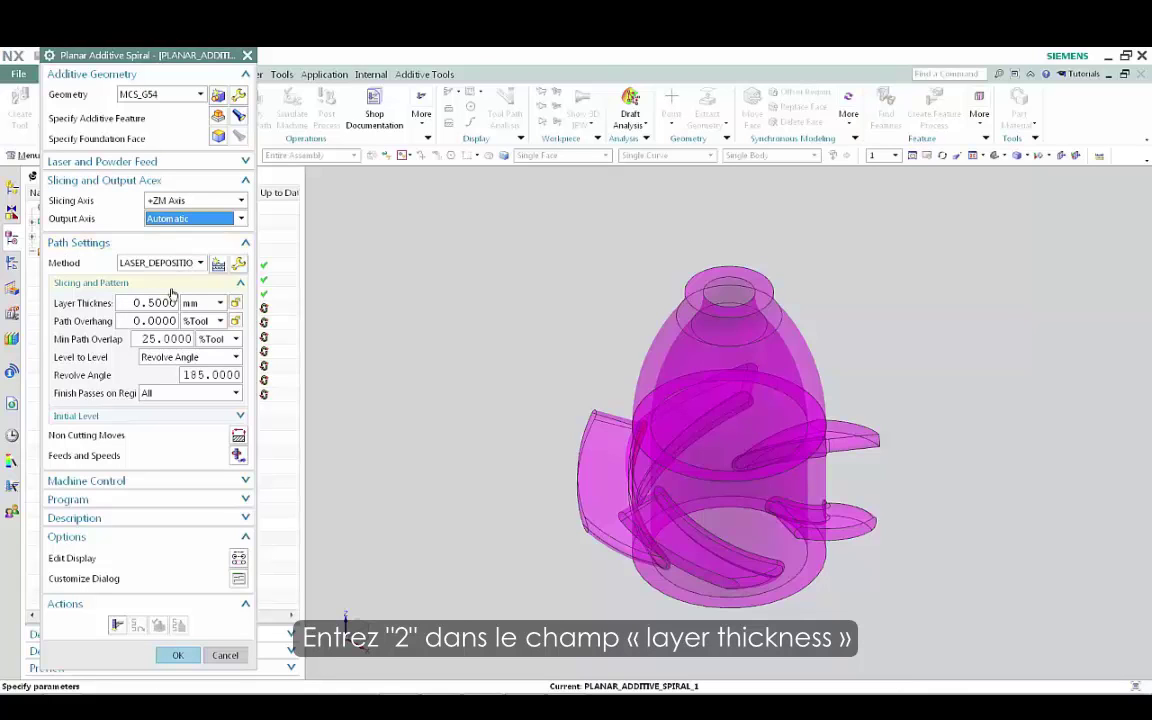
pyautogui.click(170, 302)
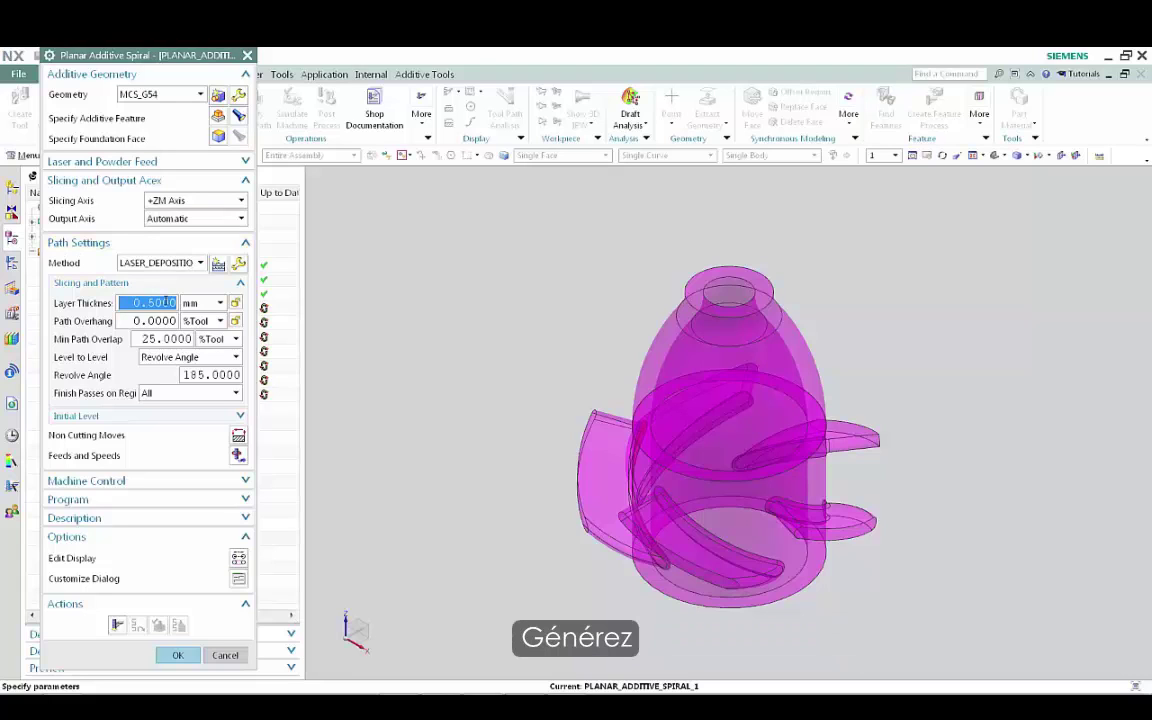
pyautogui.write('2')
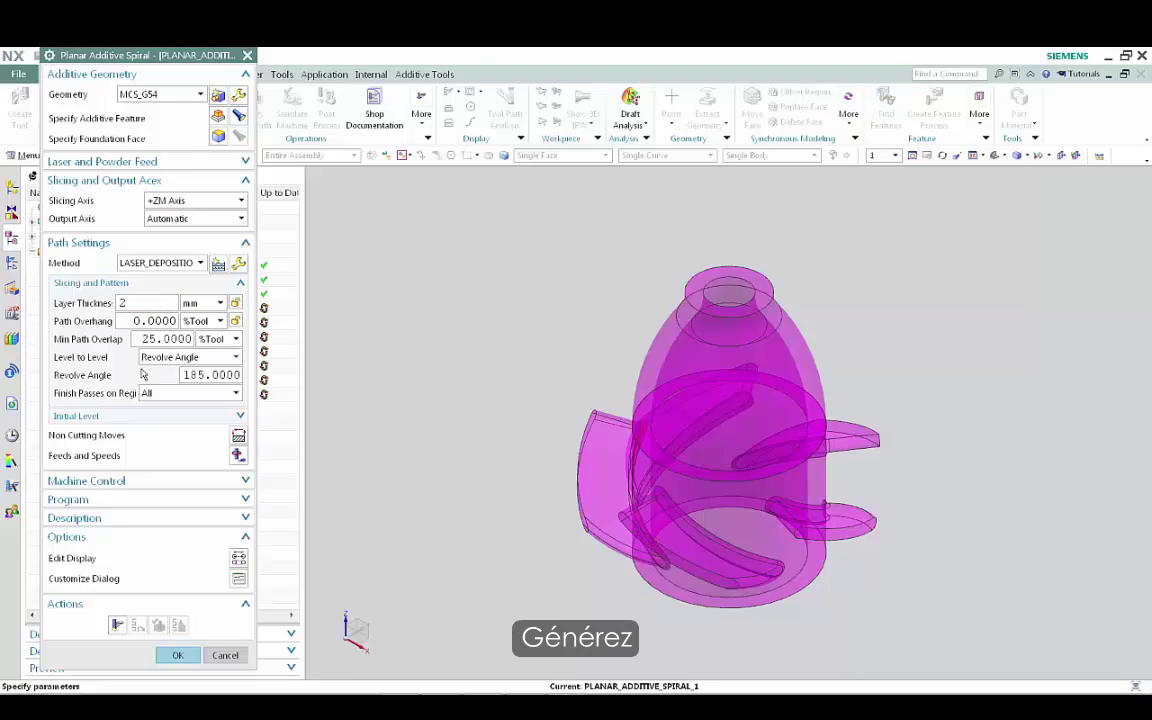
pyautogui.click(118, 625)
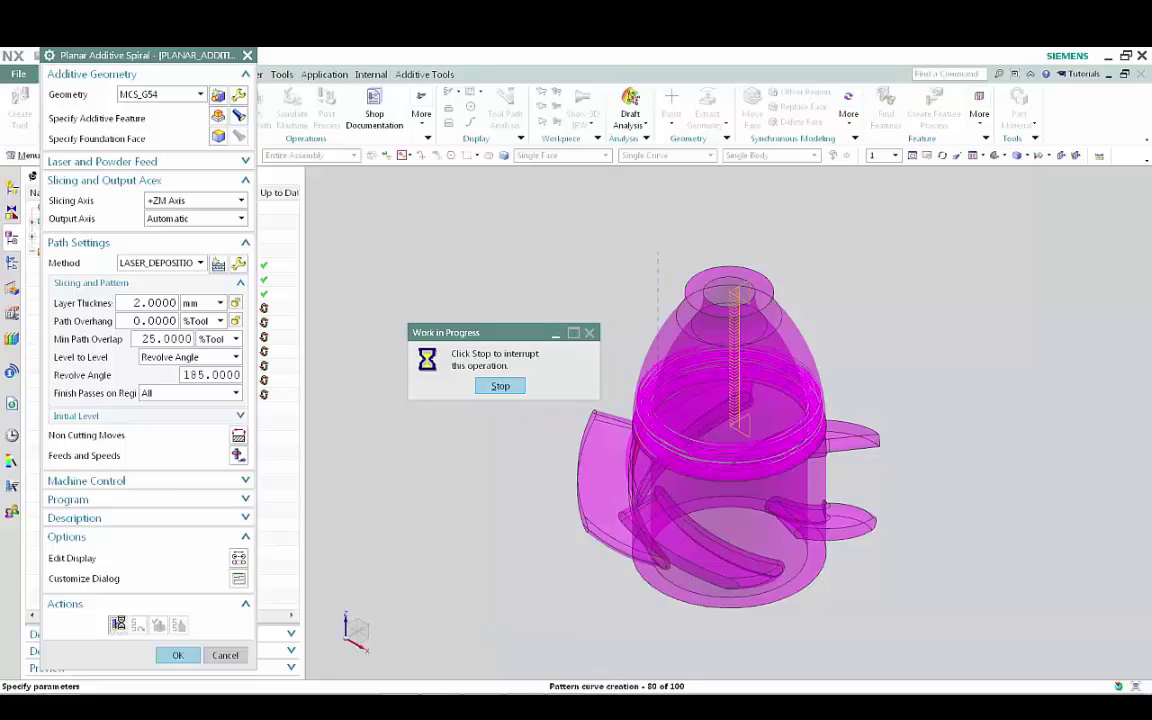
pyautogui.click(177, 655)
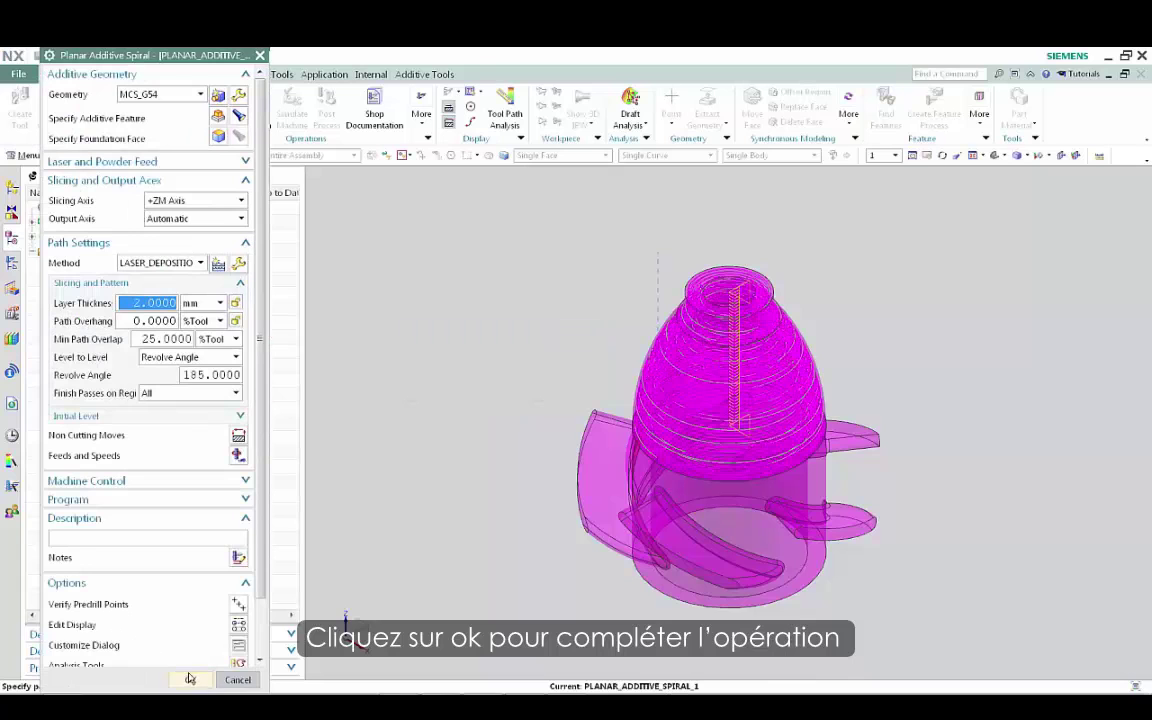
pyautogui.click(190, 680)
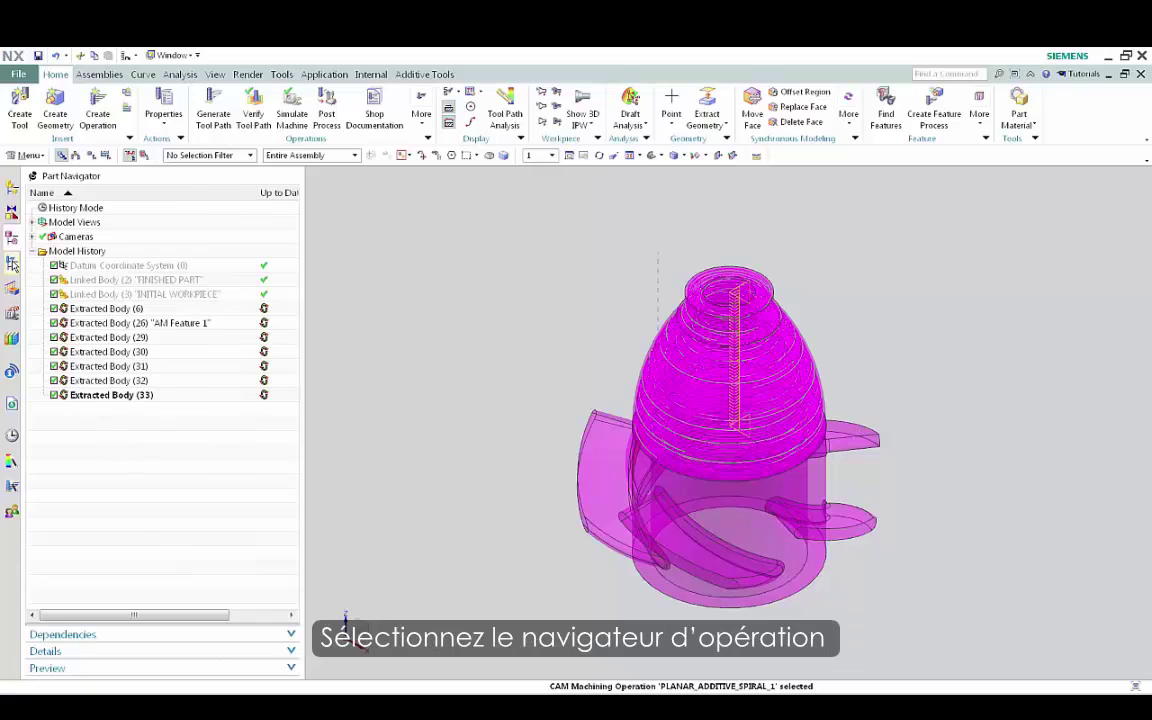
# Verify the tool paths of the whole PROGRAM group by playing the 3D Dynamic simulation, and close the visualization
pyautogui.click(13, 263)
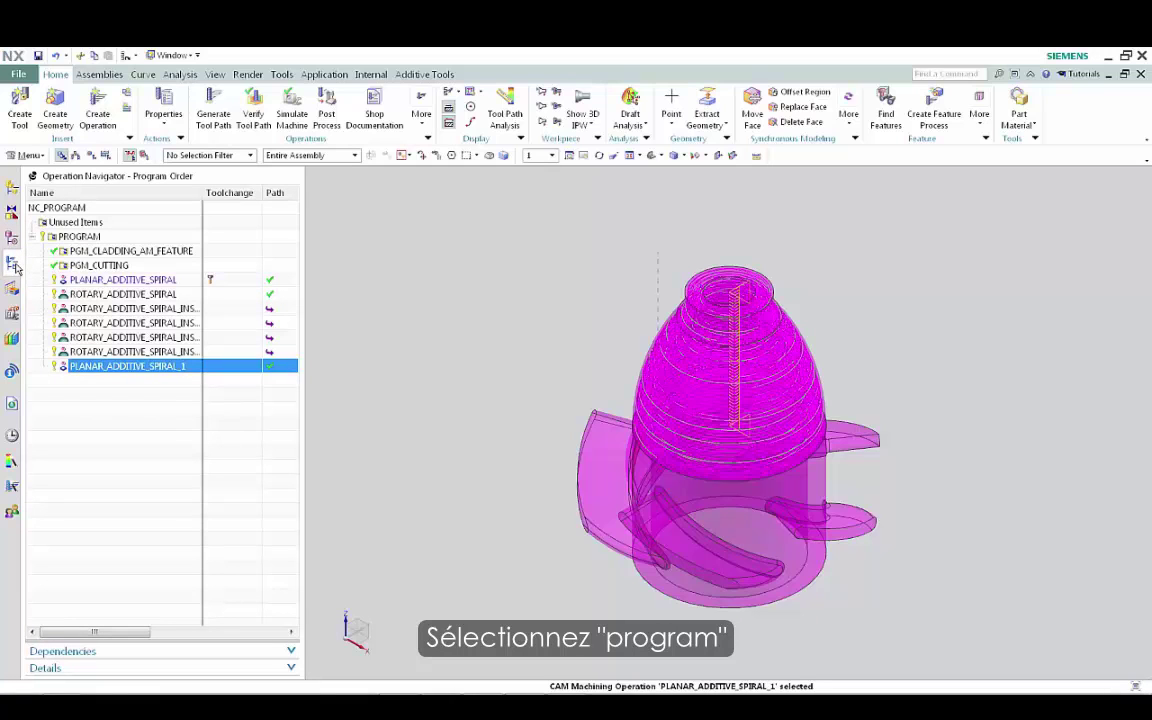
pyautogui.click(78, 237)
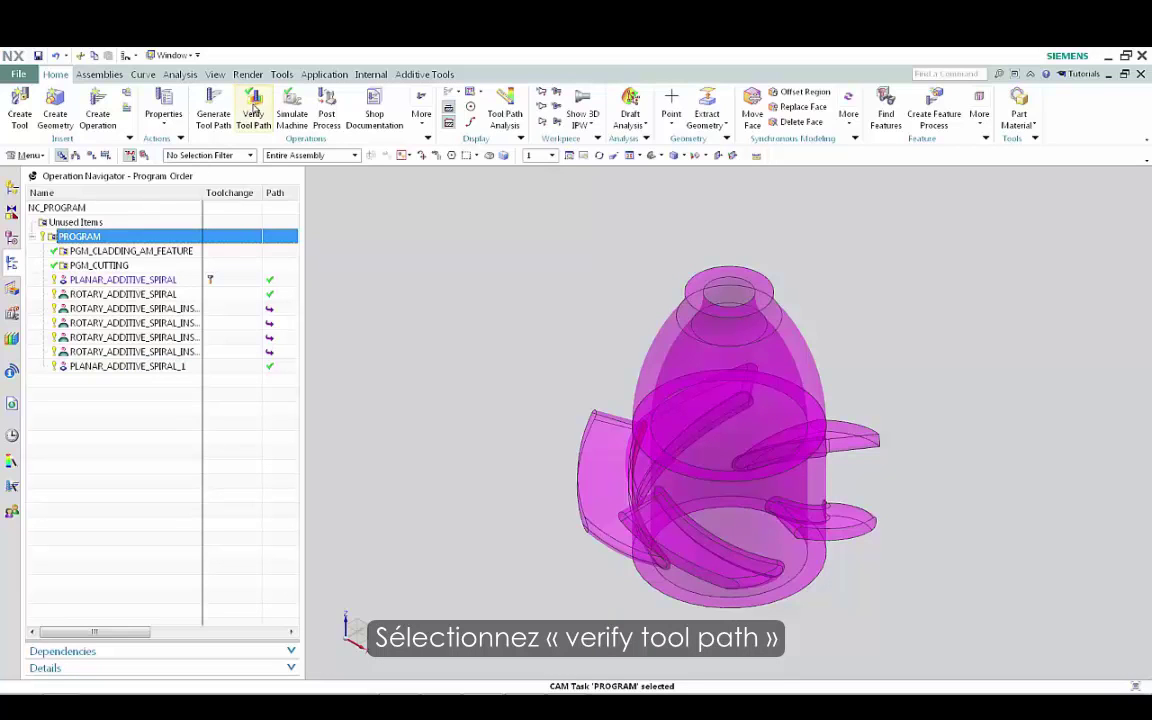
pyautogui.click(254, 104)
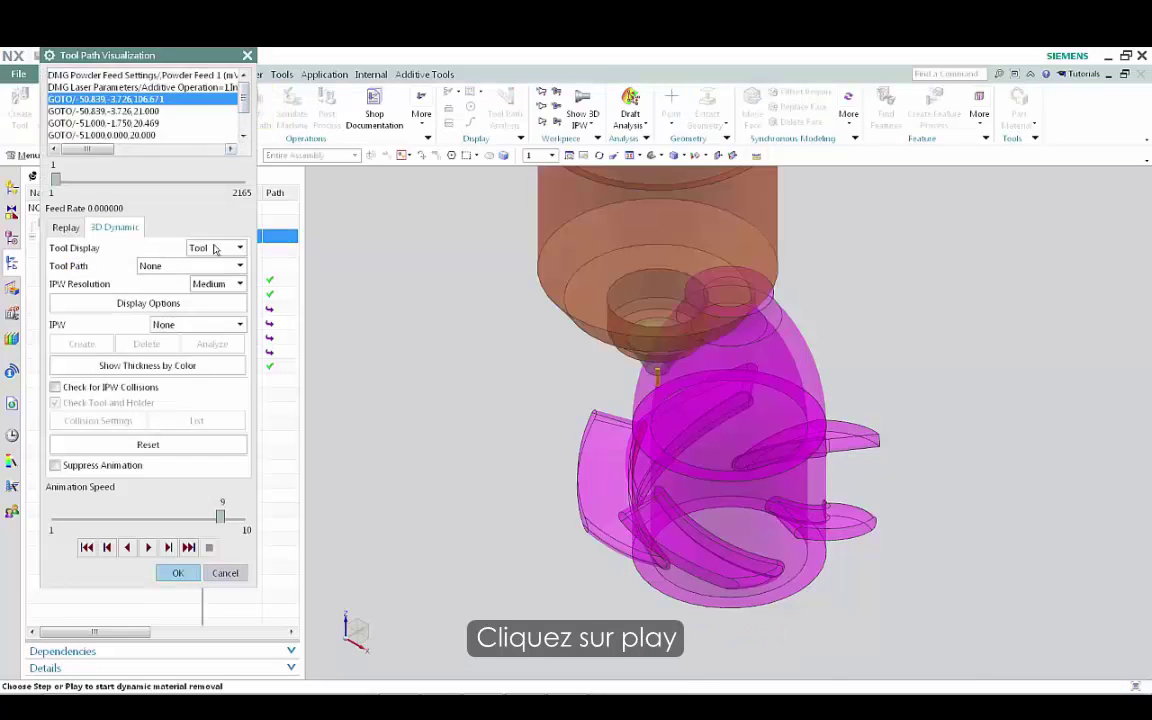
pyautogui.click(148, 548)
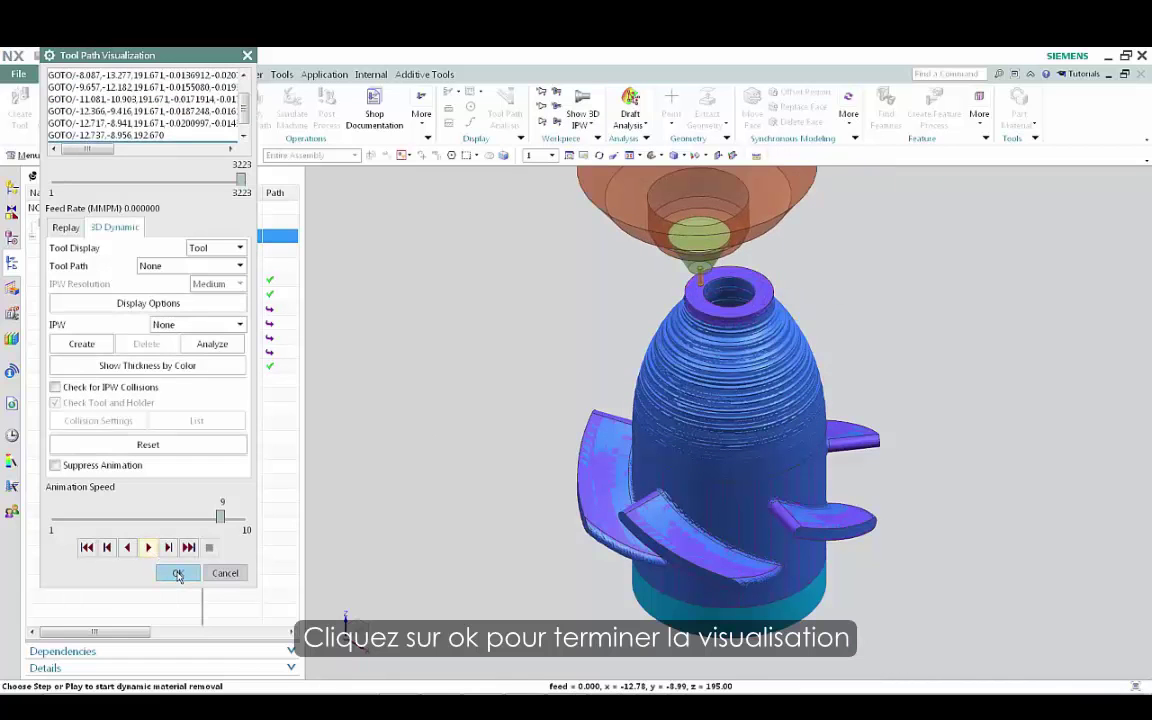
pyautogui.click(177, 574)
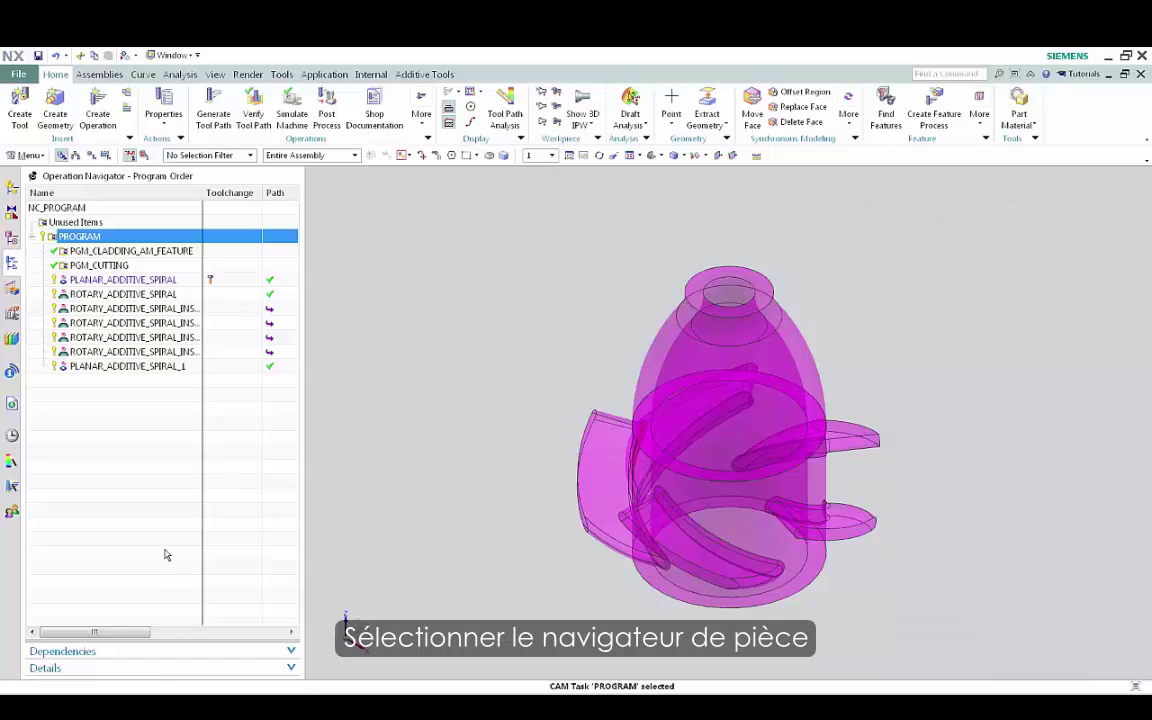
# Hide all extracted bodies from Extracted Body (6) to Extracted Body (33), and show the linked body FINISHED PART
pyautogui.click(12, 241)
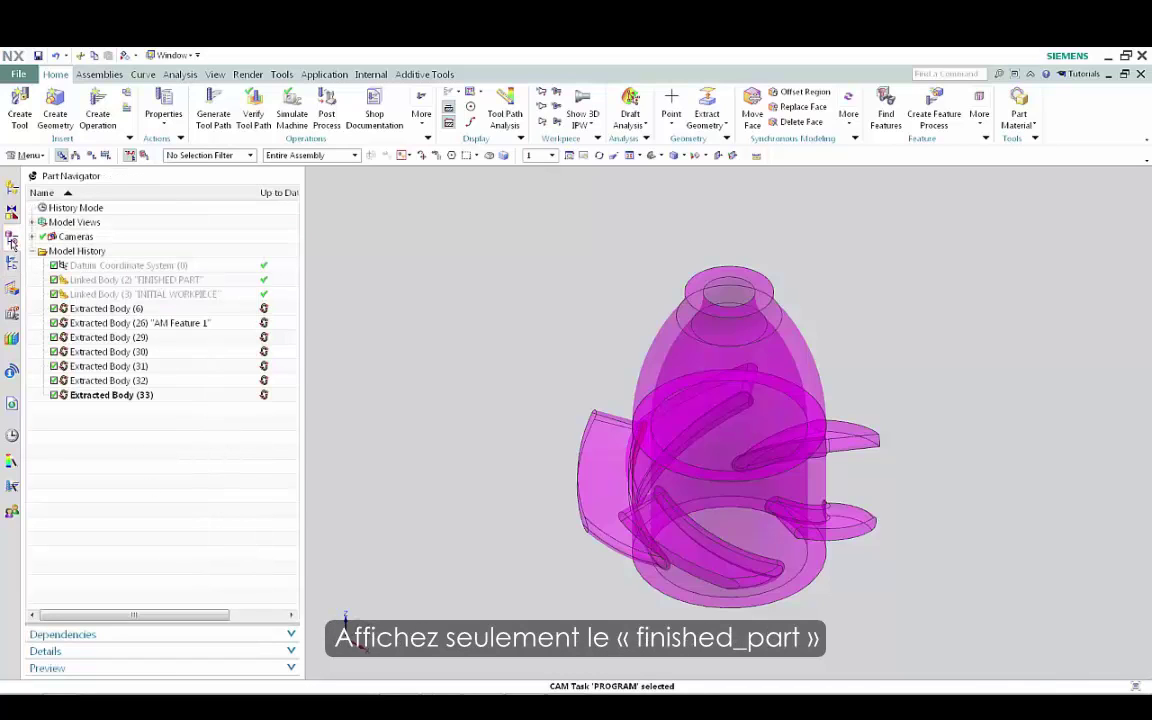
pyautogui.click(88, 308)
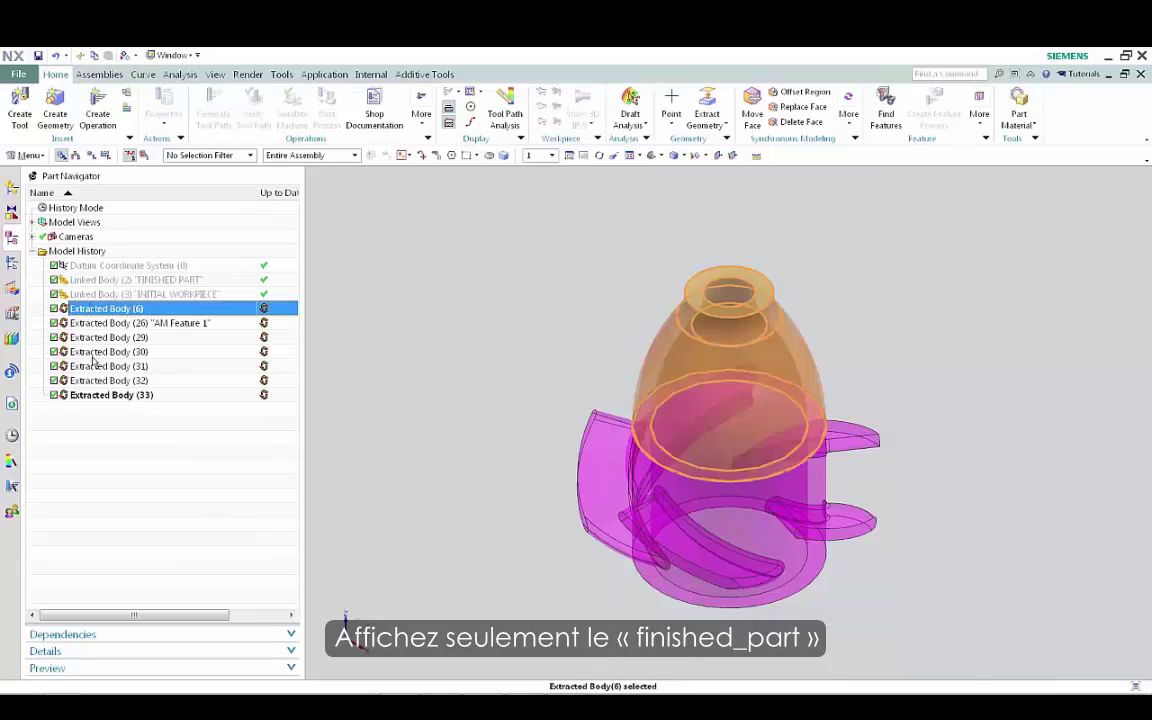
pyautogui.keyDown('shift'); pyautogui.click(100, 395); pyautogui.keyUp('shift')
pyautogui.rightClick(105, 348)
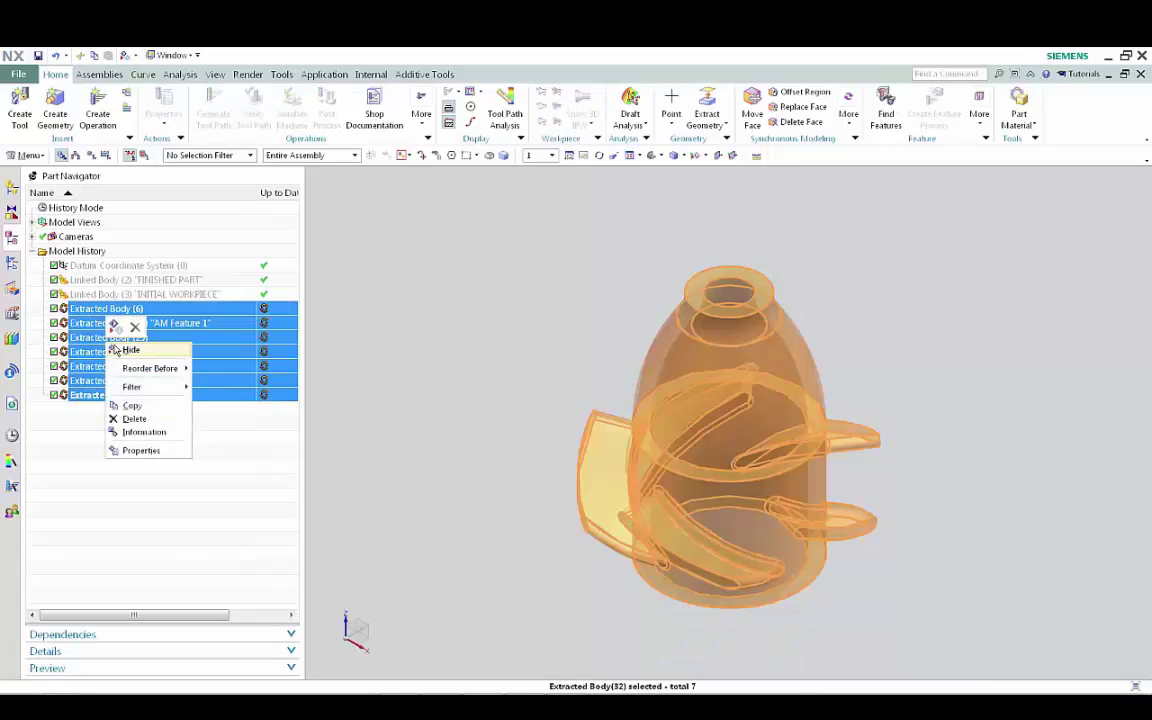
pyautogui.click(130, 350)
pyautogui.click(150, 280)
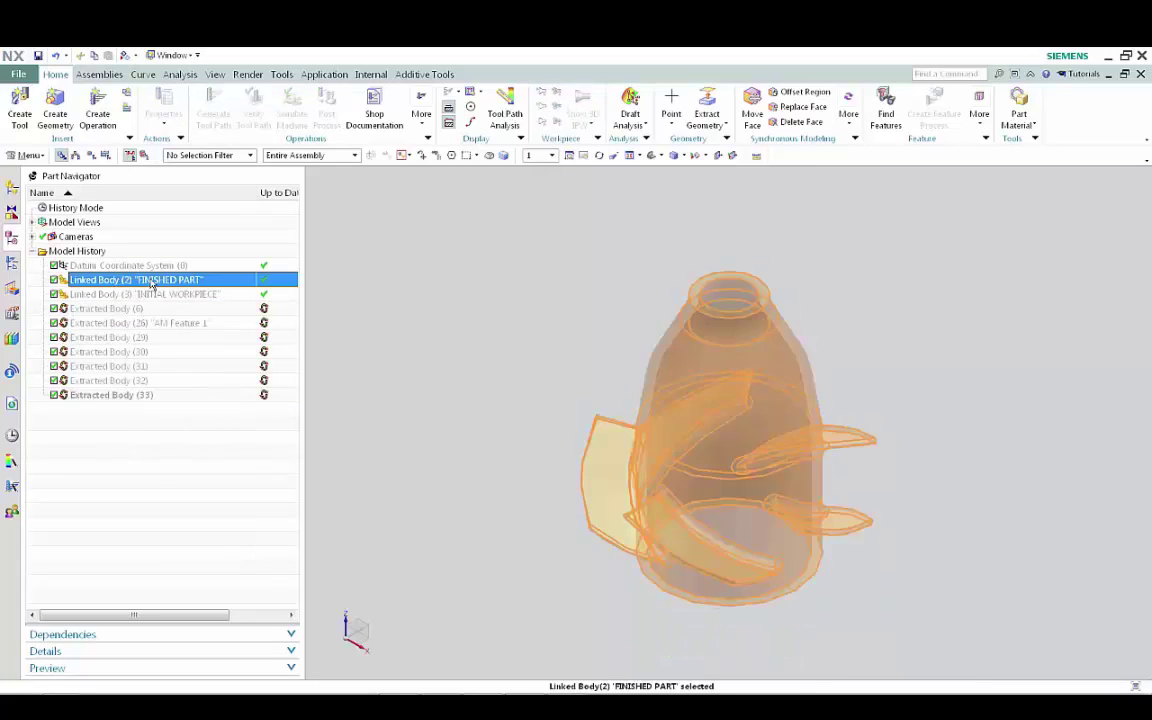
pyautogui.rightClick(150, 284)
pyautogui.click(167, 289)
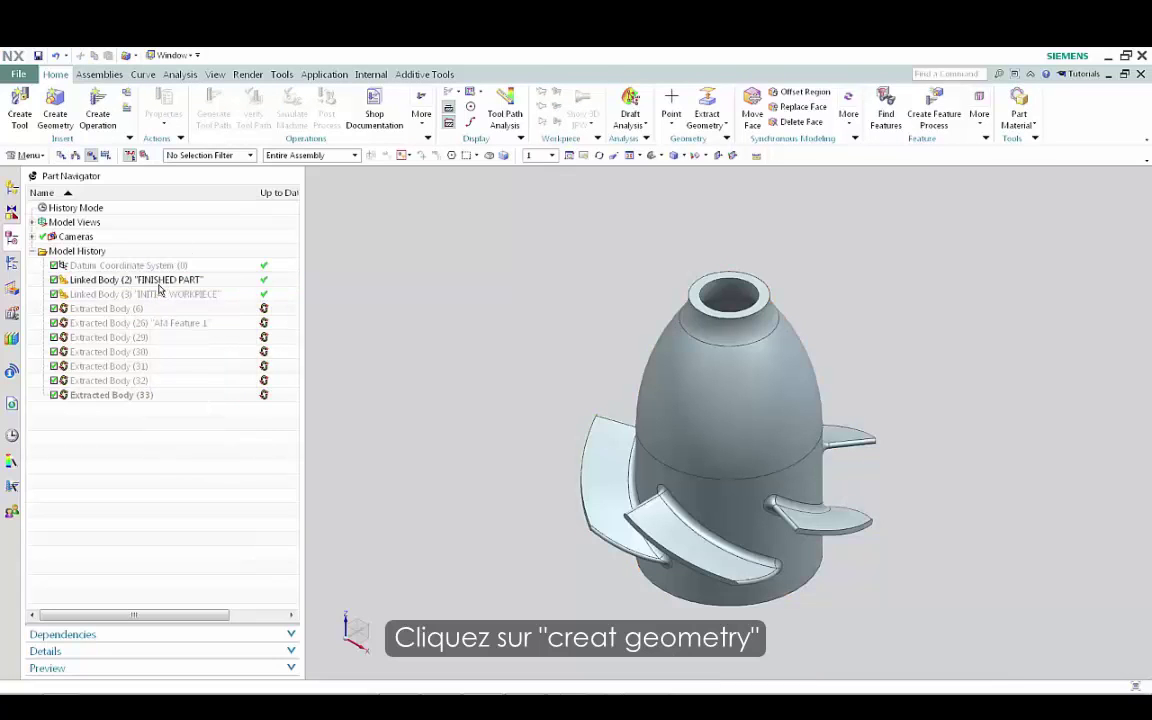
# Create a mill_multi_blade geometry of the multi-blade subtype under WORKPIECE_MILLING, named MULTI_BLADE_GEOM
pyautogui.click(55, 106)
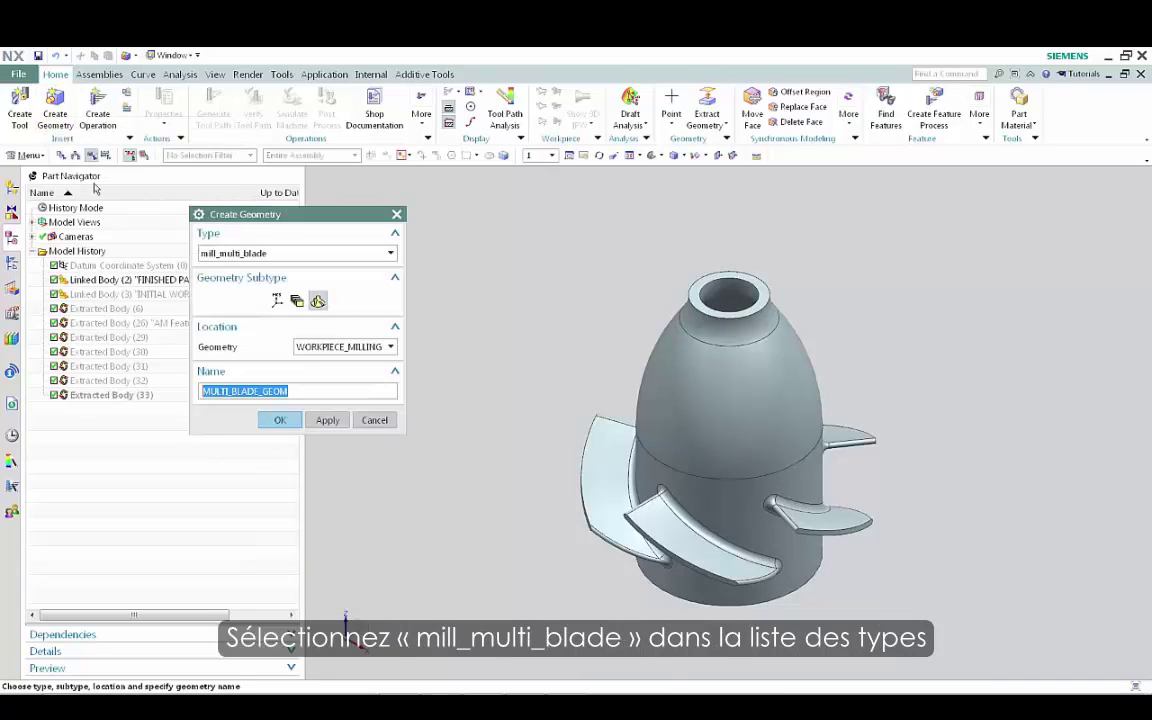
pyautogui.click(318, 302)
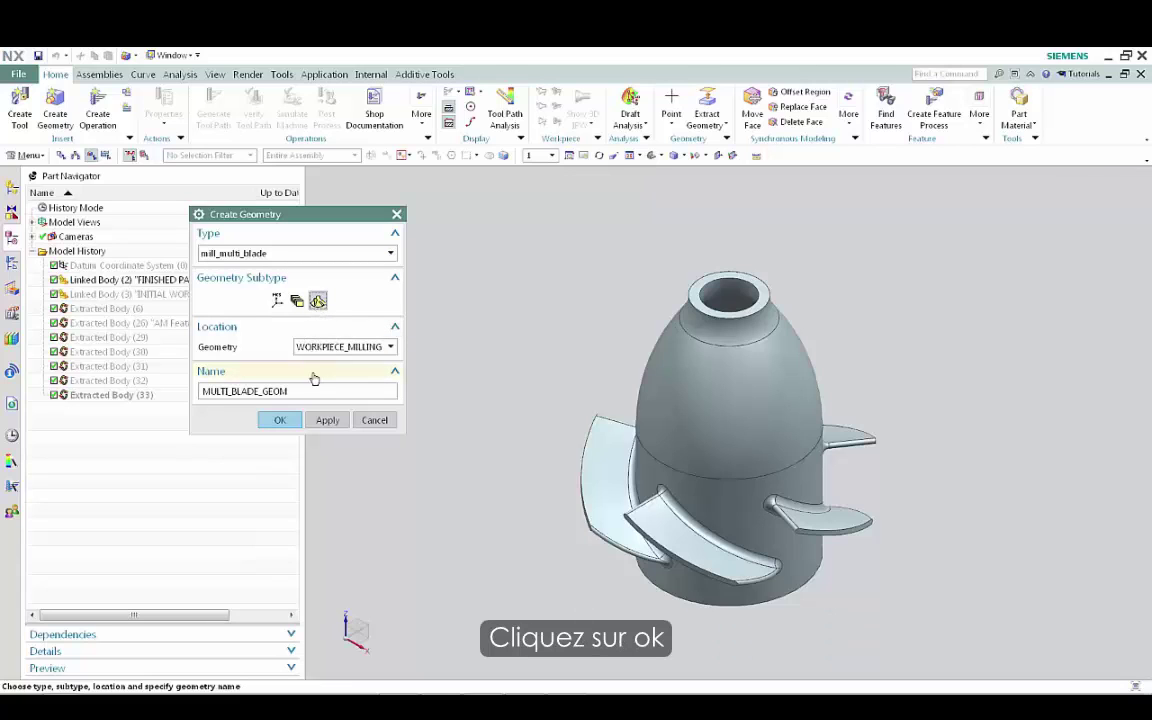
pyautogui.click(281, 420)
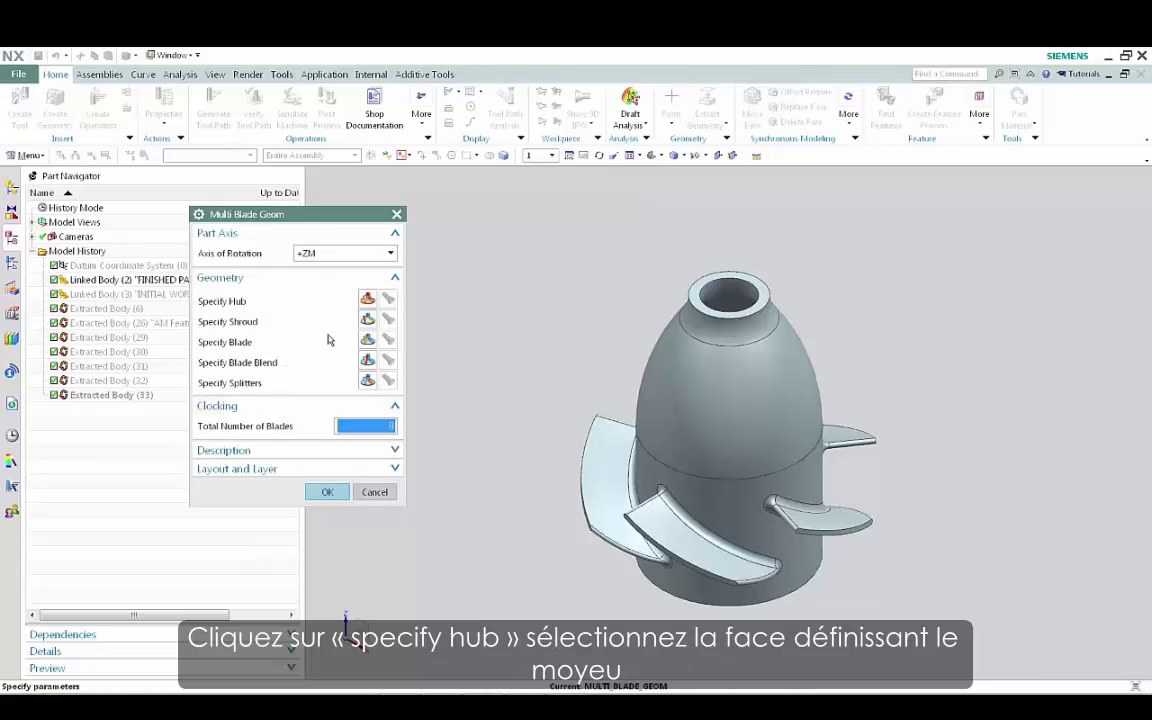
# Specify the lower cylindrical face as the hub and the outer tip face of the front blade as the shroud
pyautogui.click(367, 300)
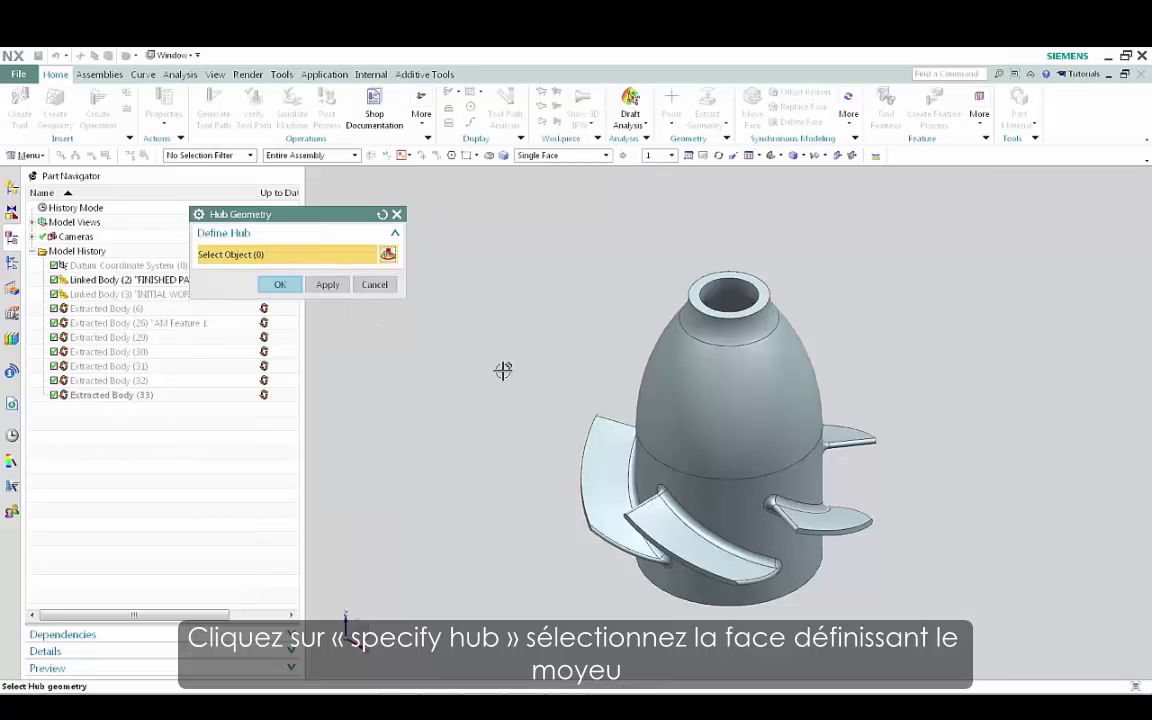
pyautogui.click(640, 460)
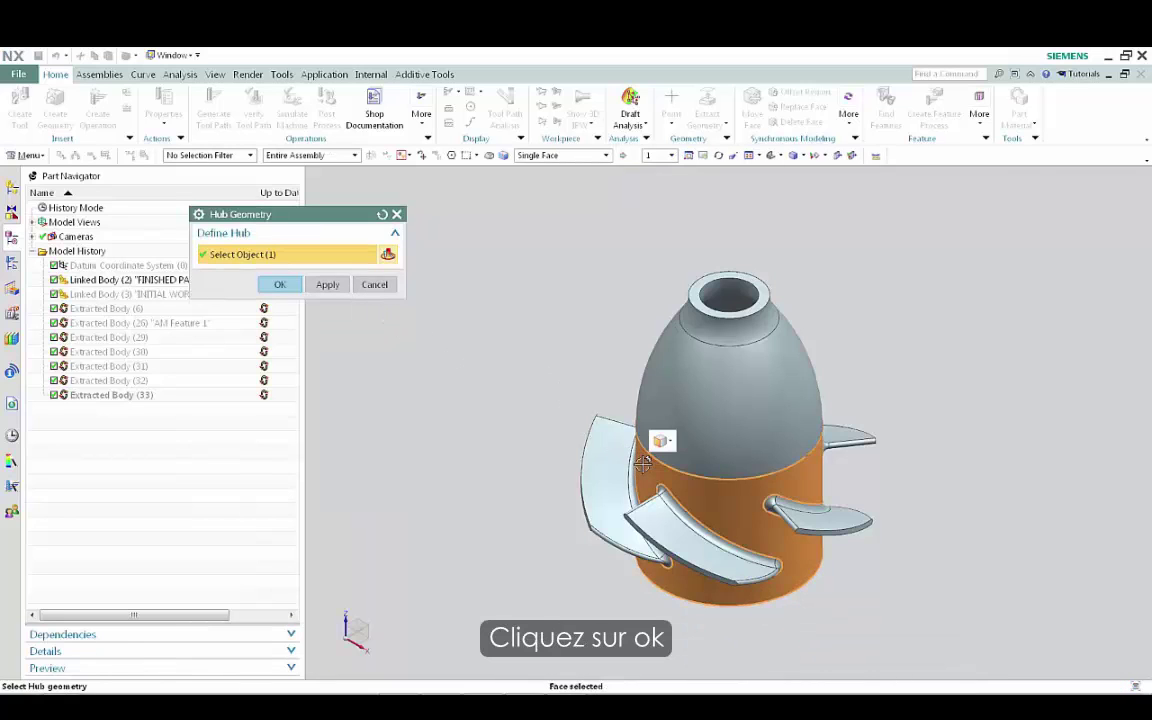
pyautogui.click(280, 284)
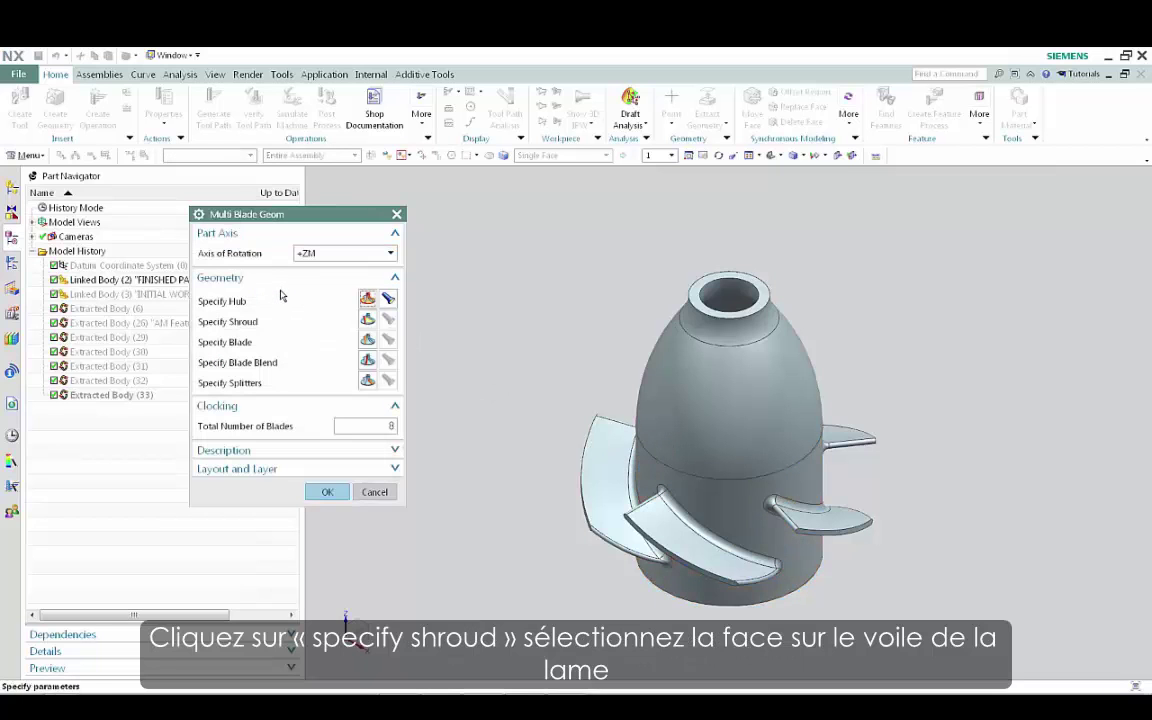
pyautogui.click(368, 320)
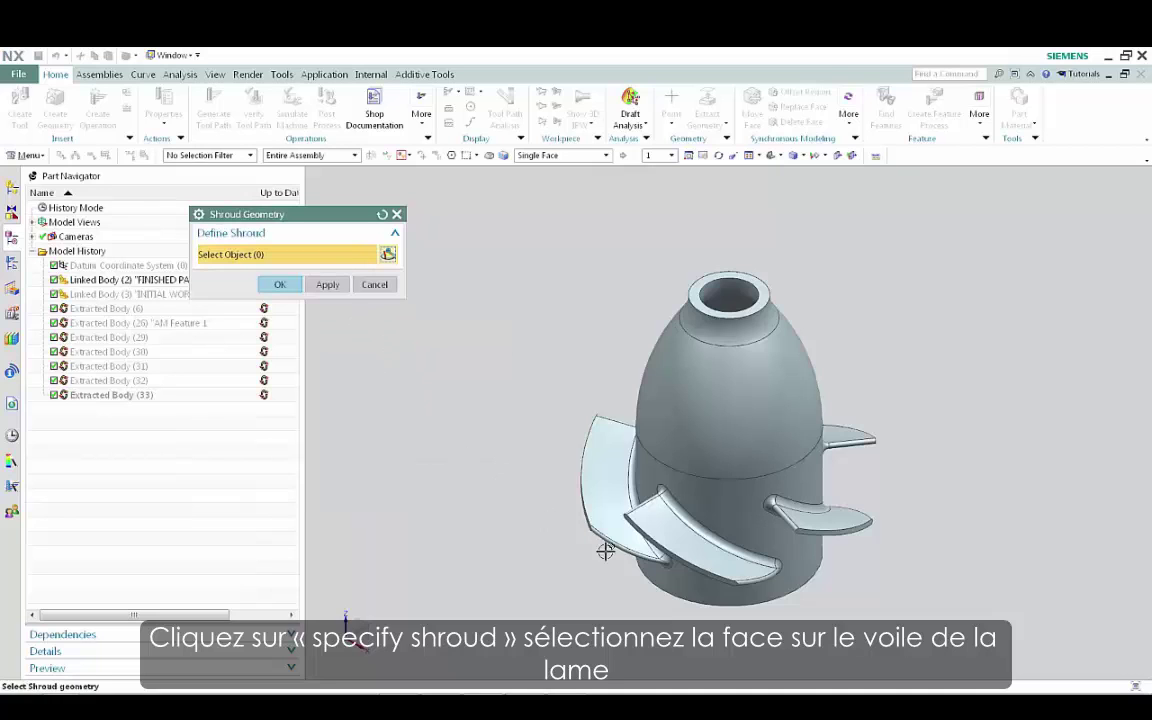
pyautogui.click(692, 562)
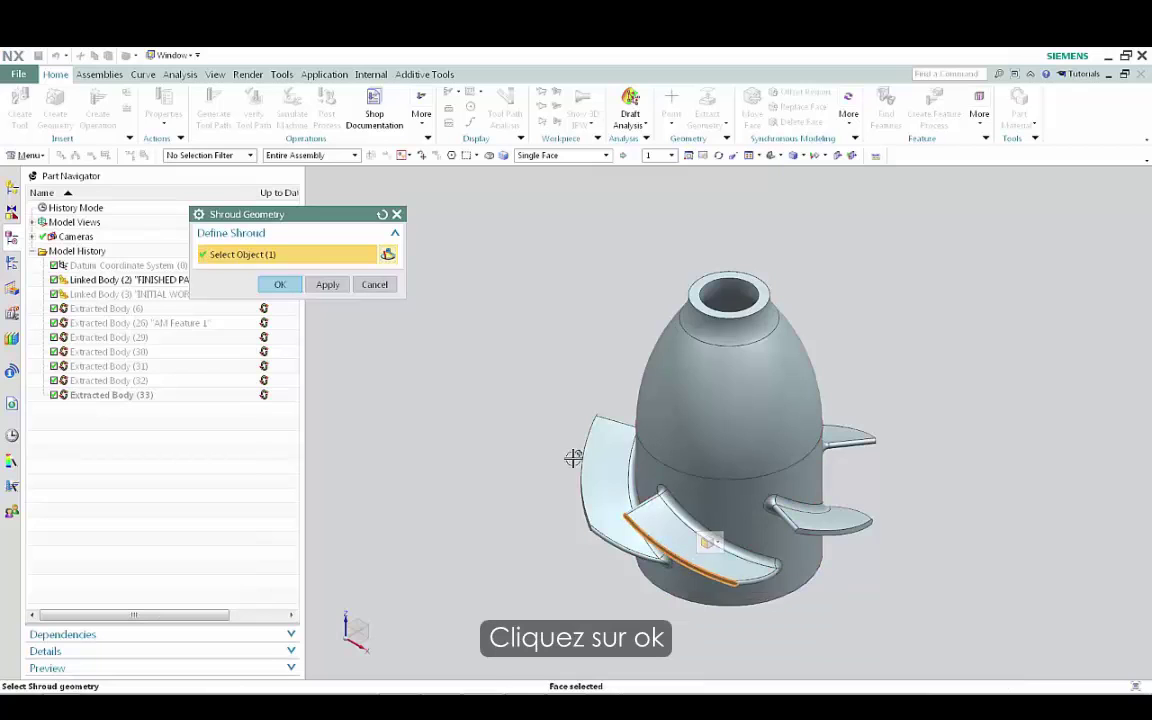
pyautogui.click(280, 285)
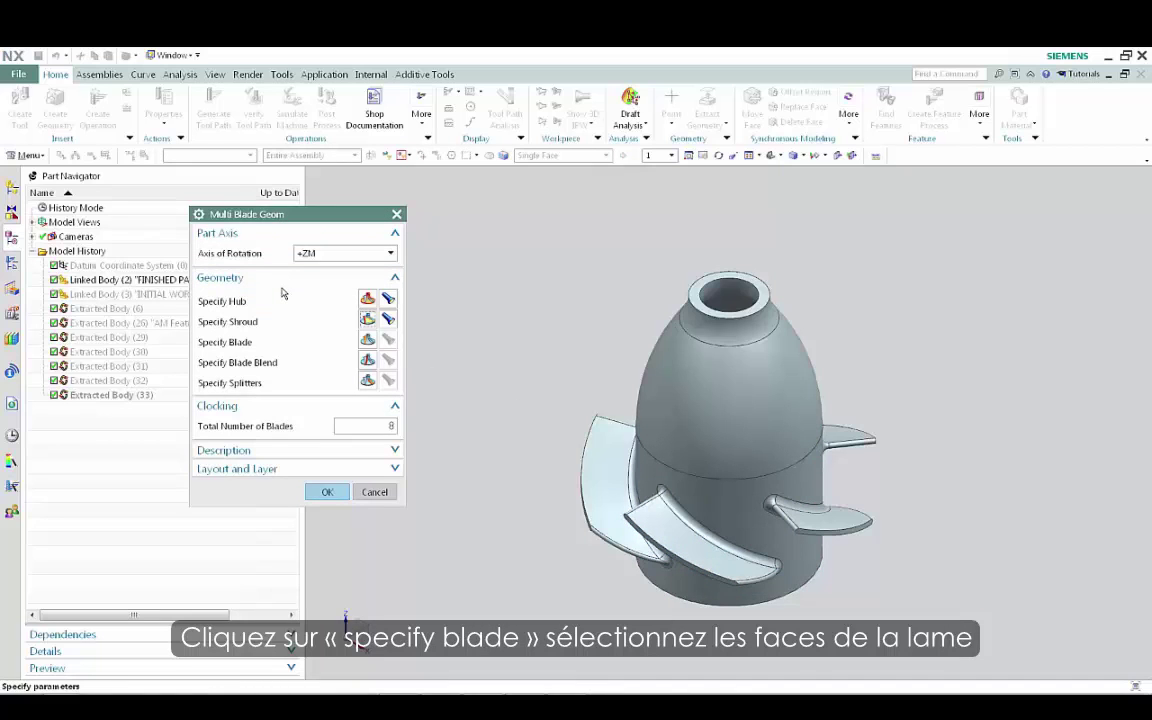
# Specify the four faces around the front blade, including its underside, as the blade geometry
pyautogui.click(367, 341)
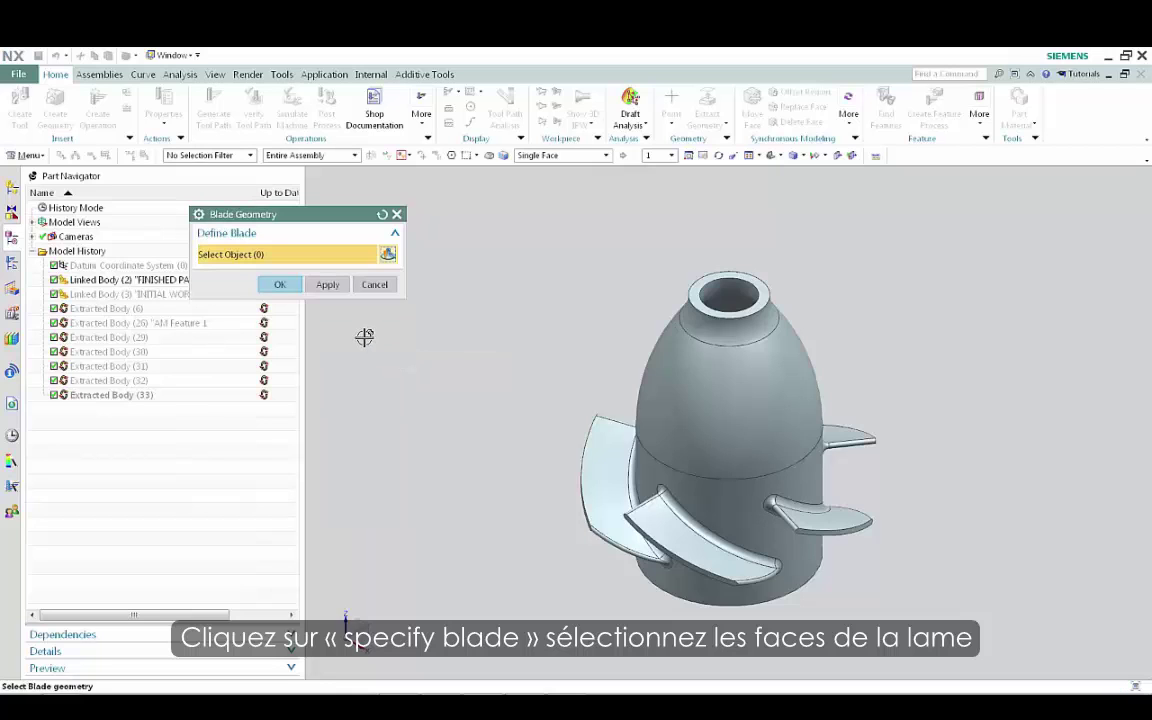
pyautogui.click(667, 526)
pyautogui.click(645, 507)
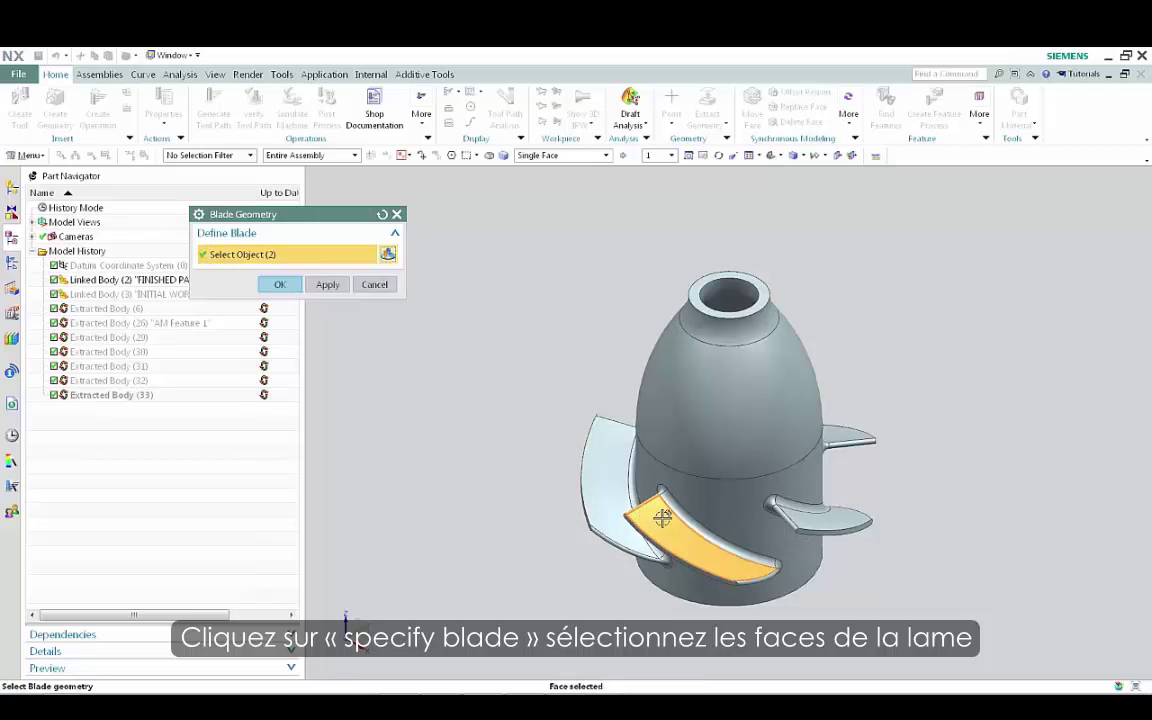
pyautogui.click(766, 535)
pyautogui.moveTo(771, 540); pyautogui.dragTo(655, 390, button='middle')
pyautogui.click(700, 455)
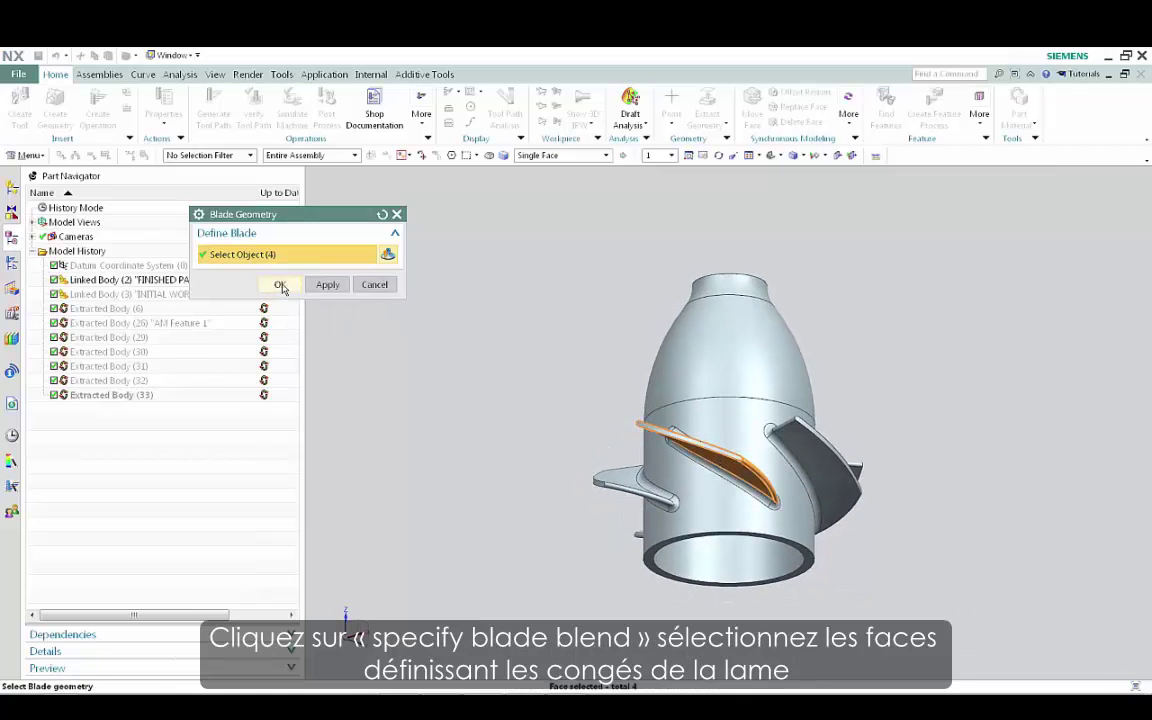
pyautogui.click(279, 284)
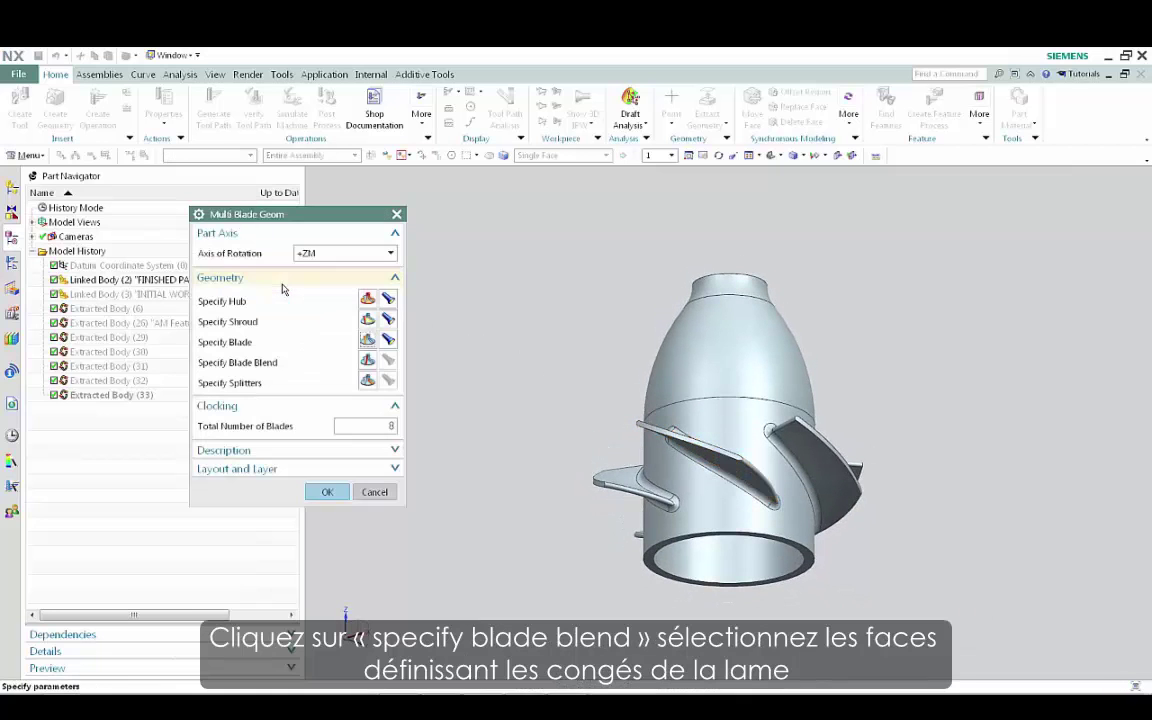
# Specify the four fillet faces at the root of the front blade as the blade blend geometry
pyautogui.click(368, 362)
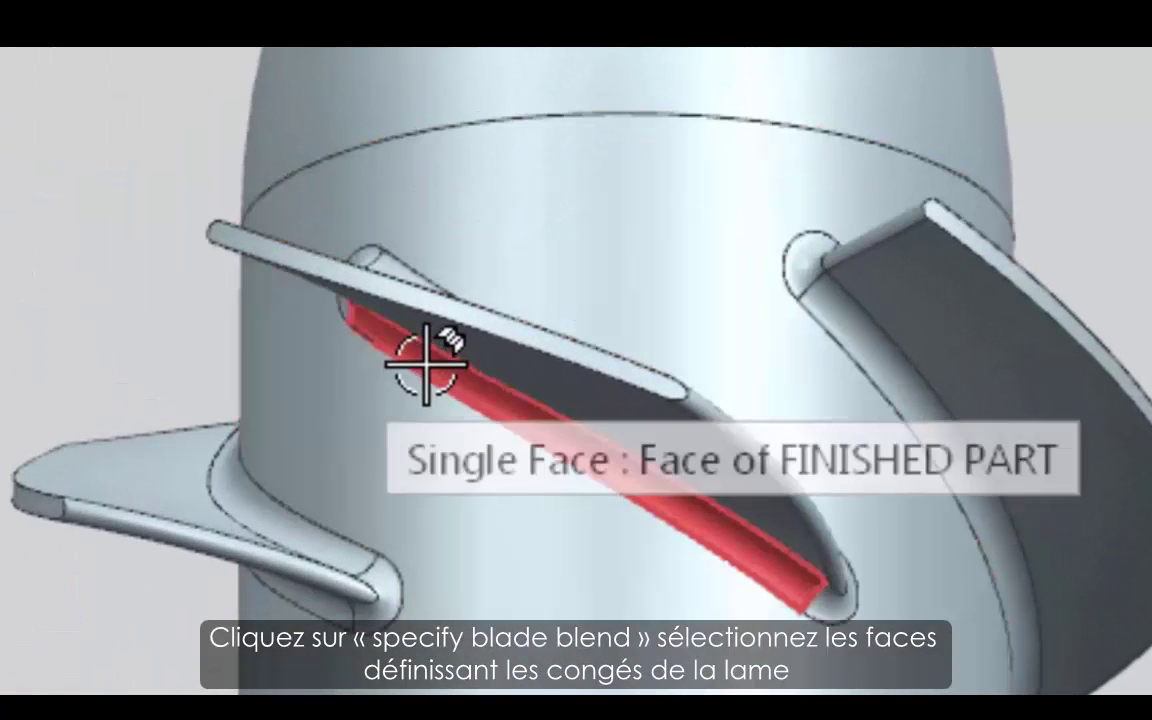
pyautogui.click(428, 365)
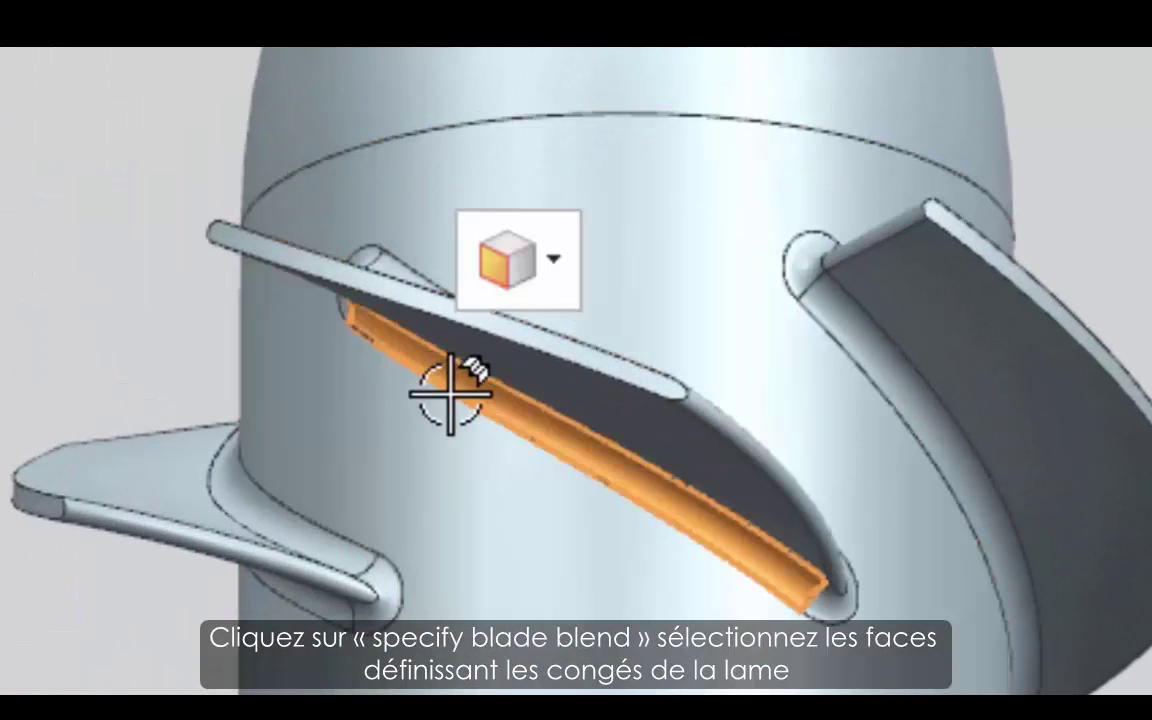
pyautogui.keyDown('ctrl'); pyautogui.click(815, 598); pyautogui.keyUp('ctrl')
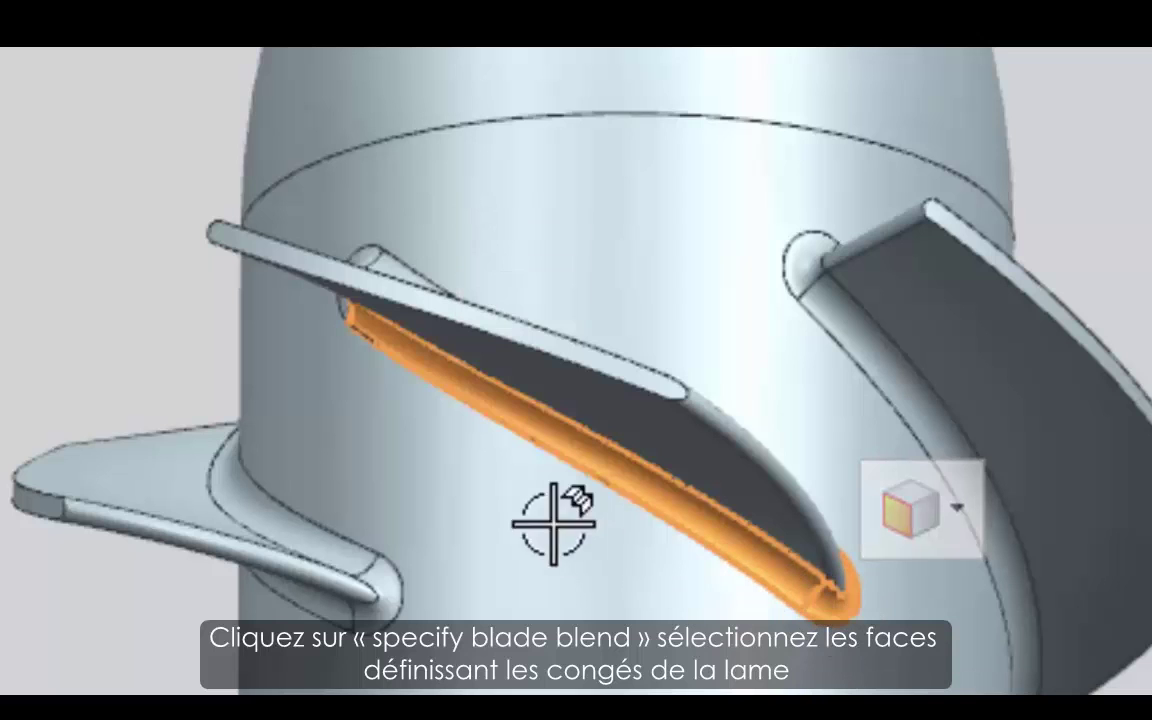
pyautogui.keyDown('ctrl'); pyautogui.click(342, 300); pyautogui.keyUp('ctrl')
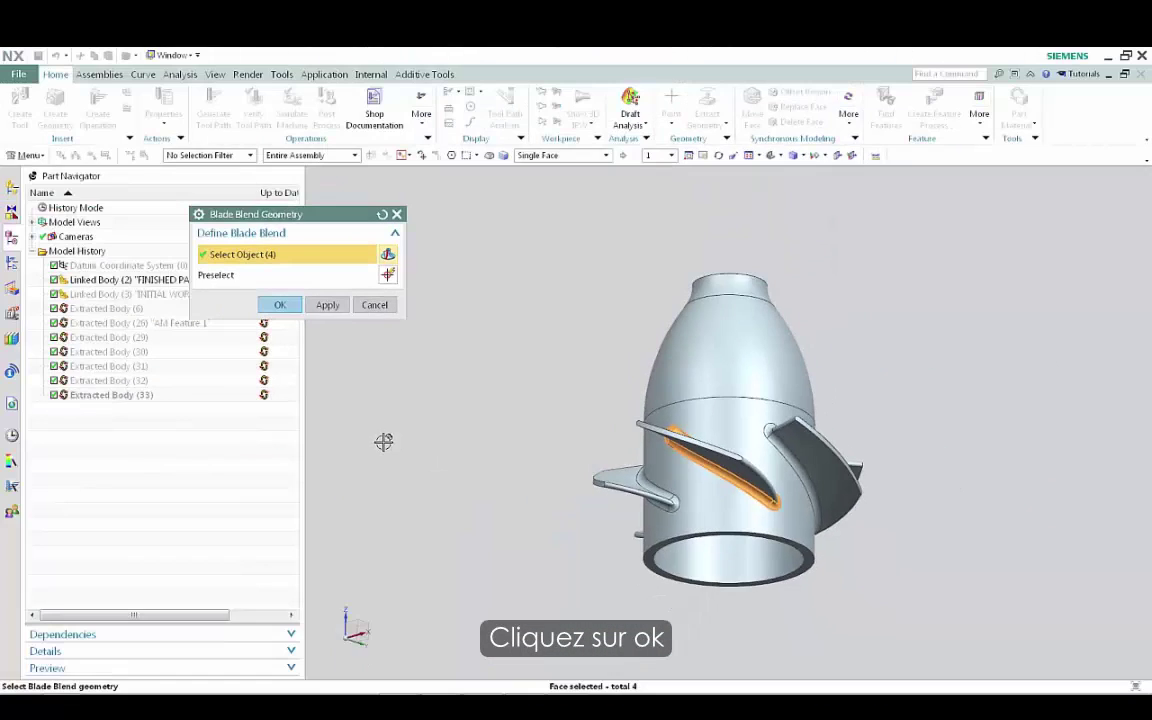
pyautogui.press('End')
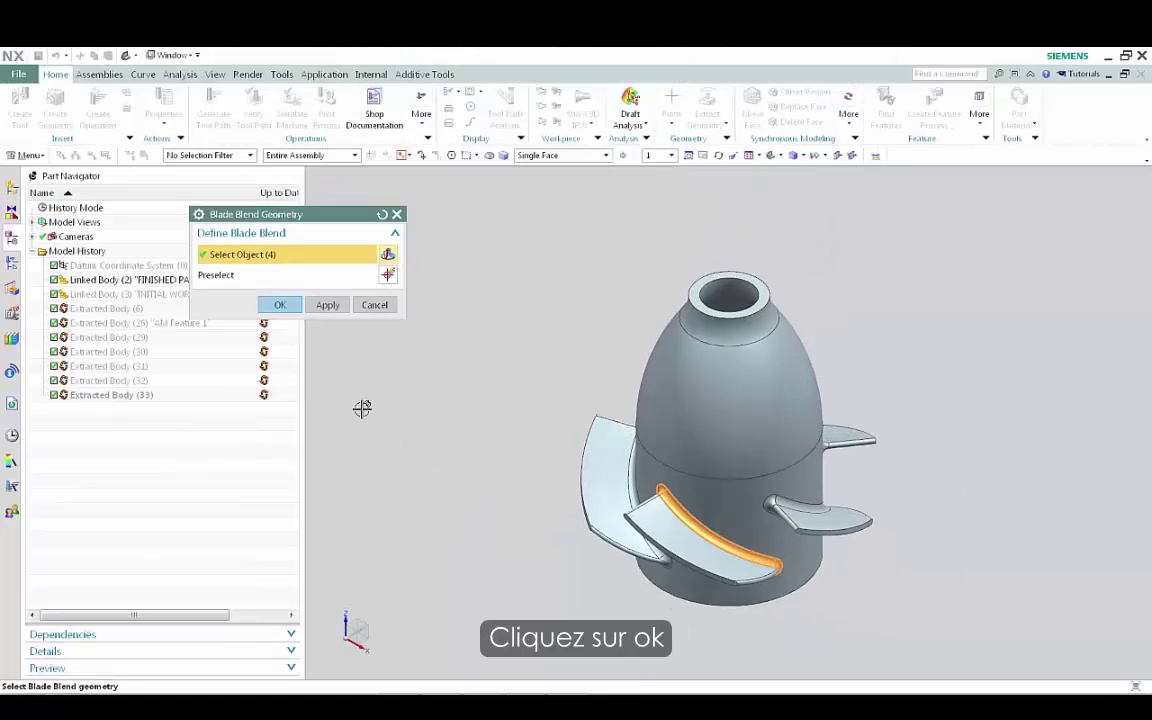
pyautogui.click(280, 304)
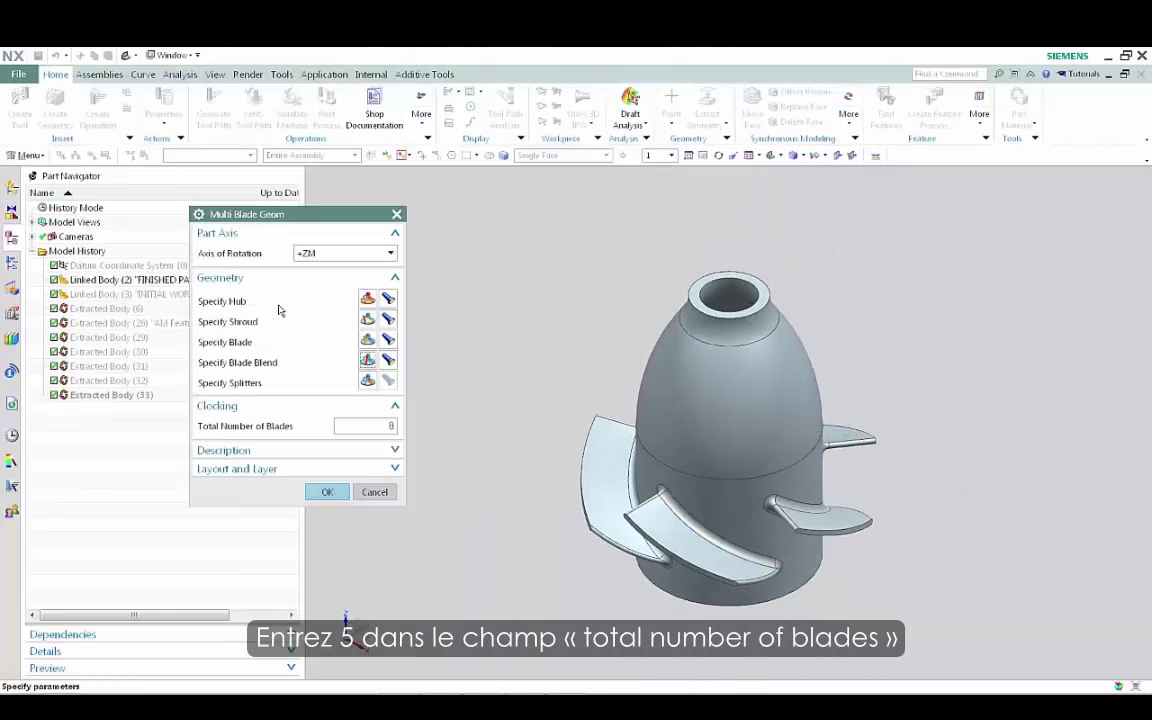
# Set the total number of blades to 5 and accept the multi-blade geometry
pyautogui.doubleClick(376, 427)
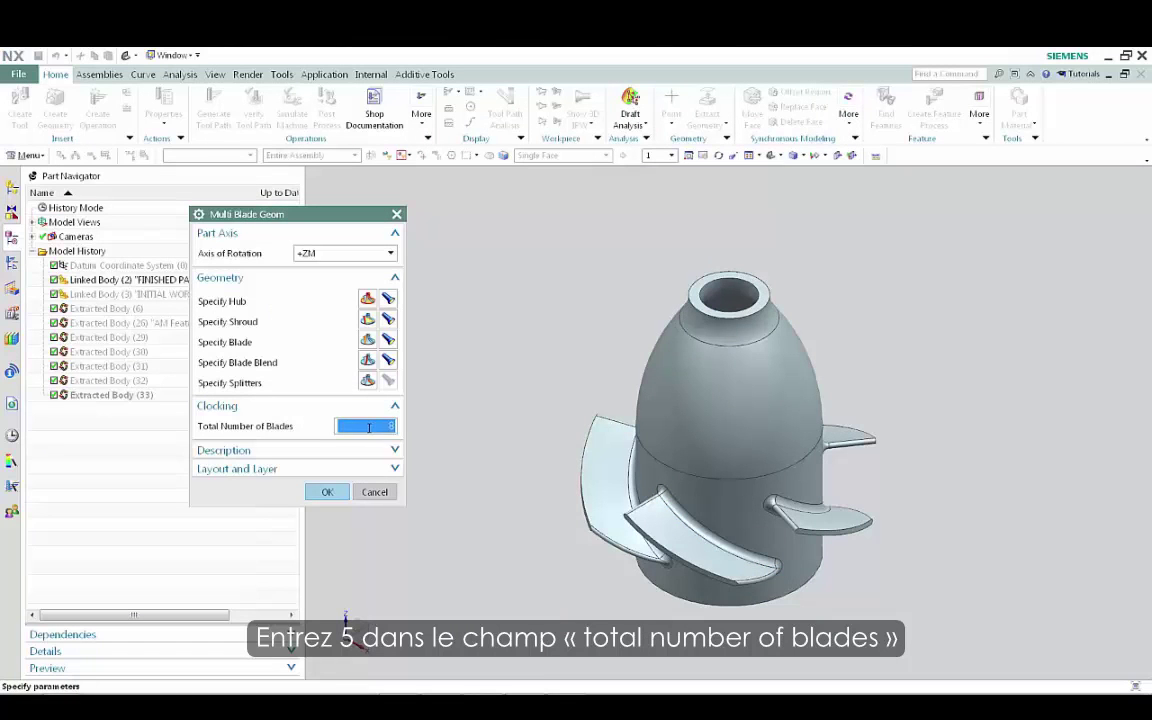
pyautogui.write('5')
pyautogui.click(327, 491)
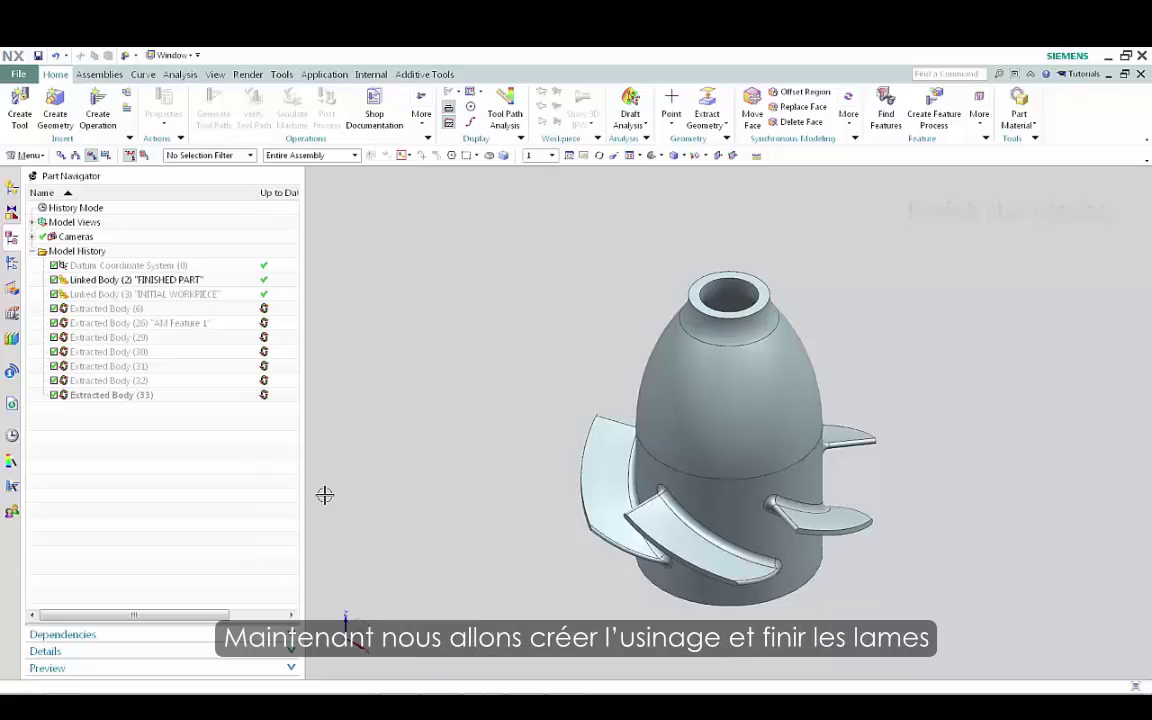
# Create a mill_multi_blade Blade Finish operation in PROGRAM with the BALL_MILL tool, MULTI_BLADE_GEOM geometry and MILL_FINISH method
pyautogui.click(99, 110)
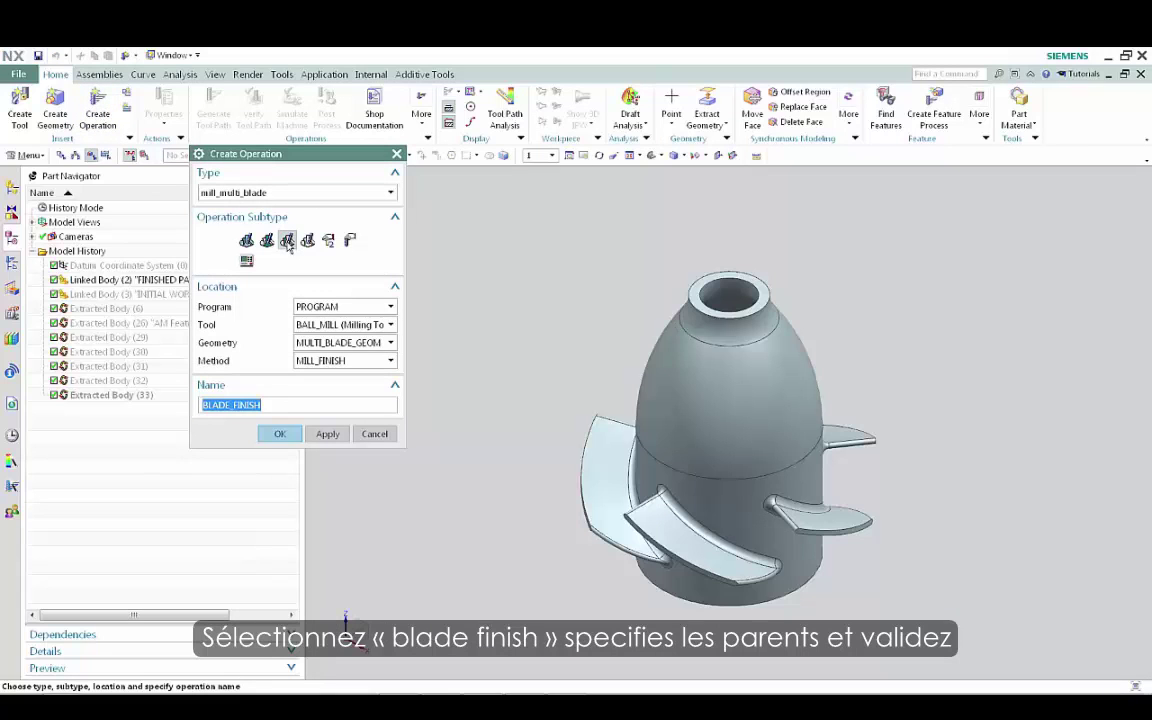
pyautogui.click(287, 242)
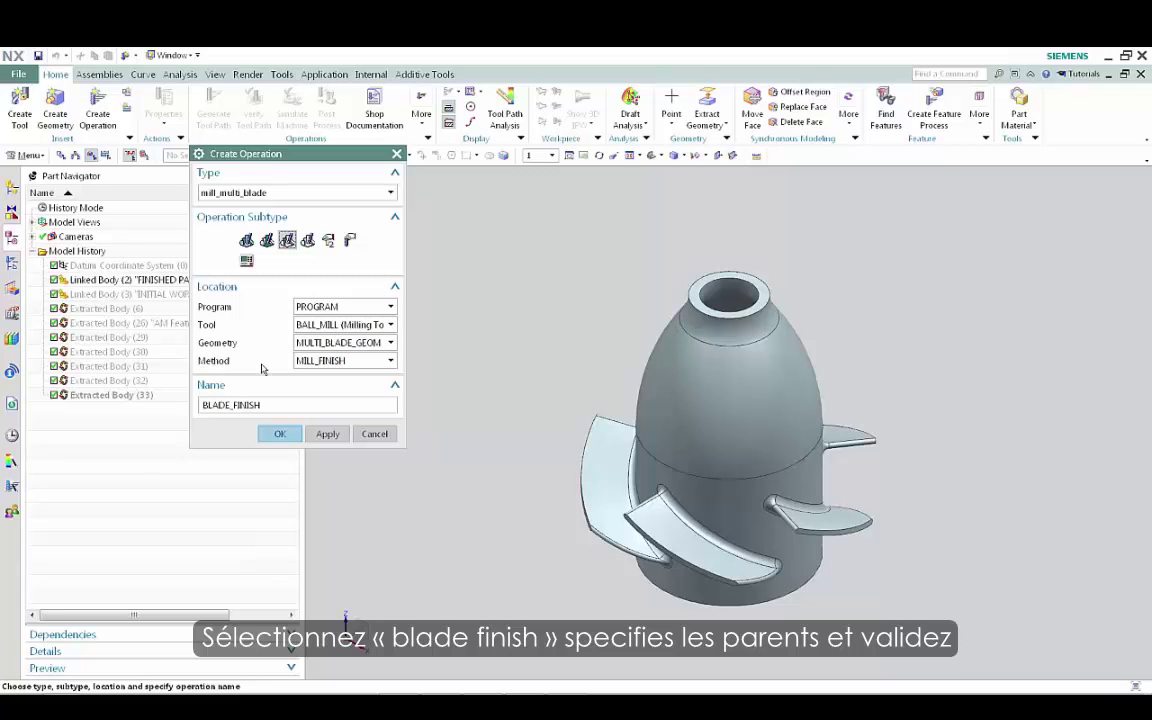
pyautogui.click(280, 431)
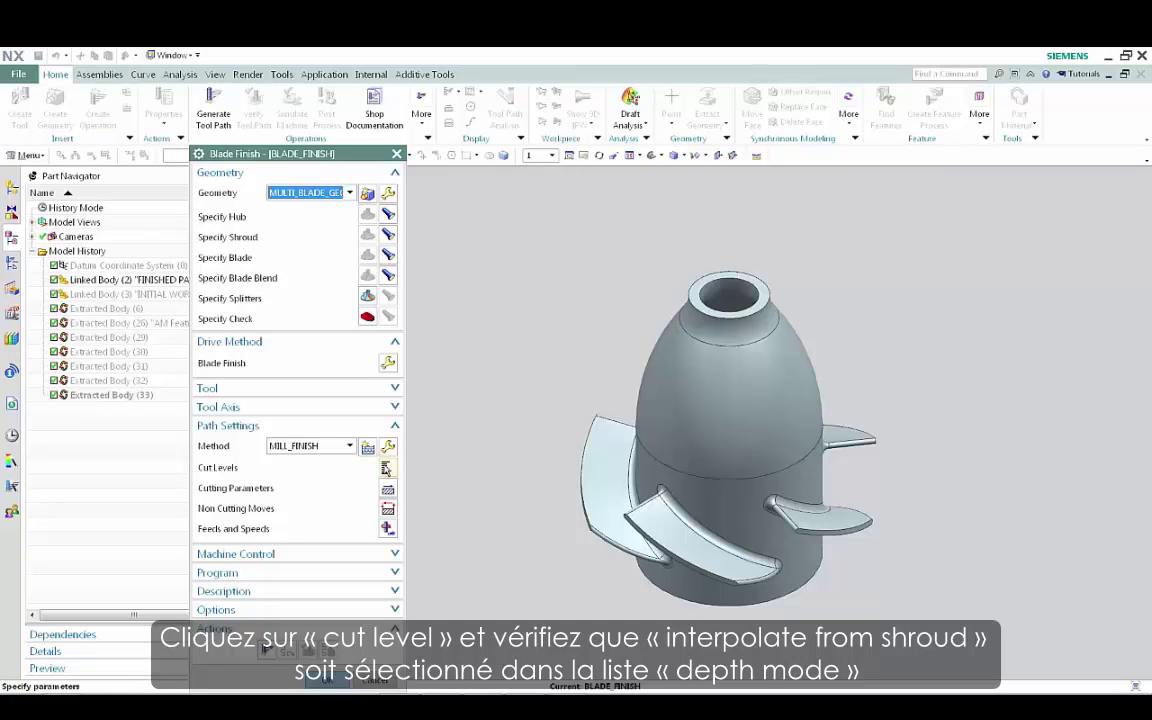
# Set the blade finish cut levels to a Scallop depth per cut with a scallop height of .05
pyautogui.click(385, 467)
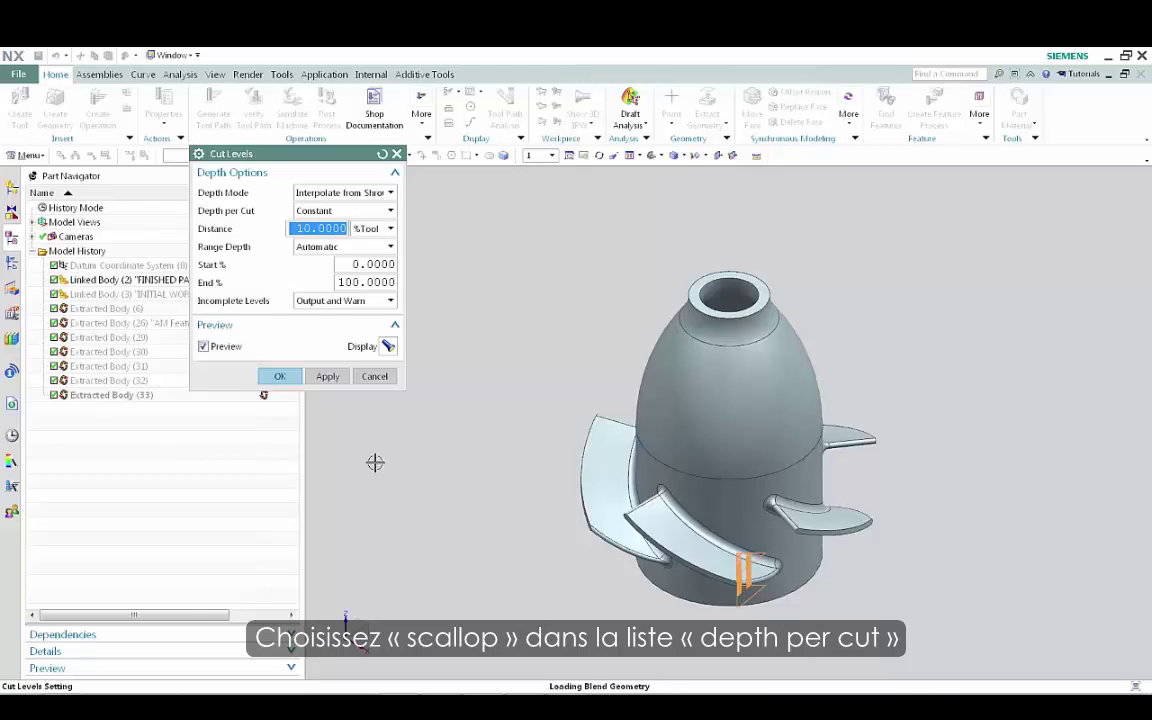
pyautogui.click(381, 211)
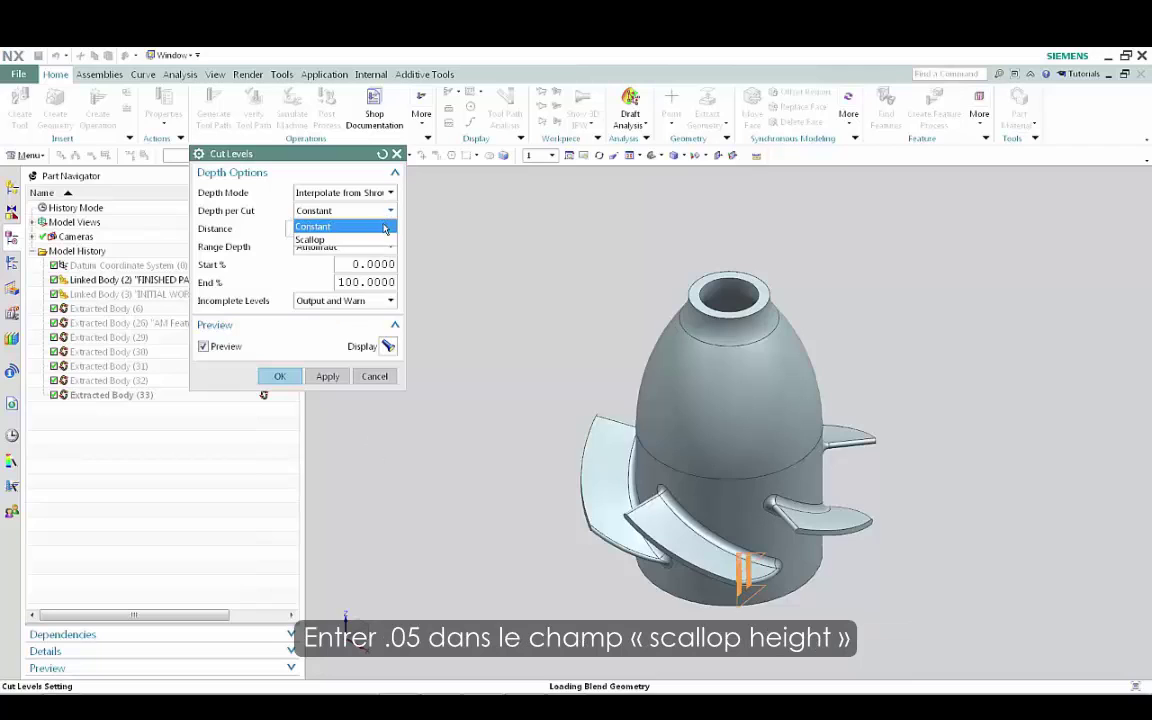
pyautogui.click(372, 237)
pyautogui.doubleClick(373, 228)
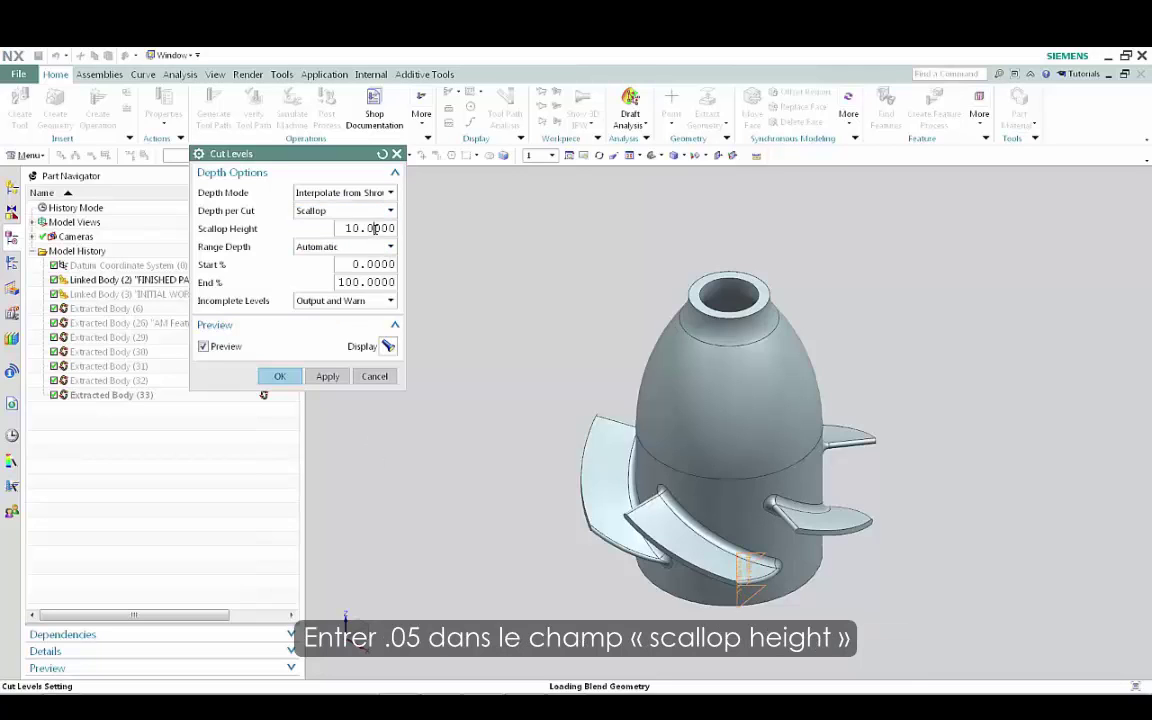
pyautogui.write('.05')
pyautogui.press('Return')
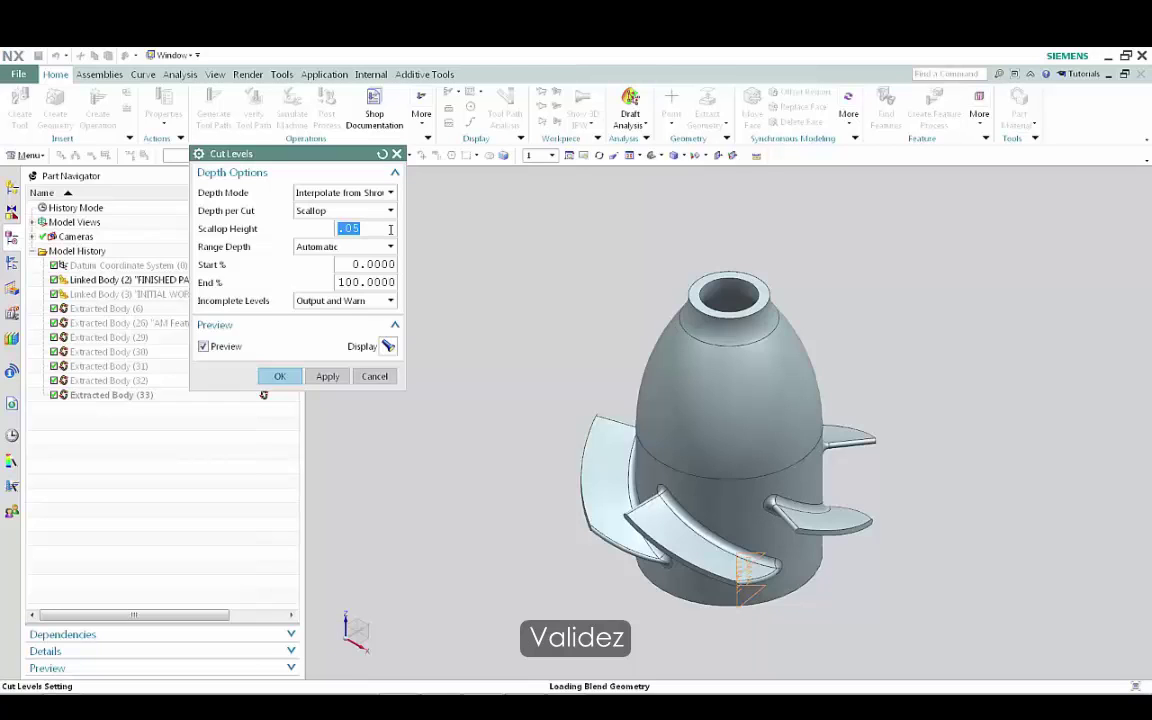
pyautogui.click(282, 377)
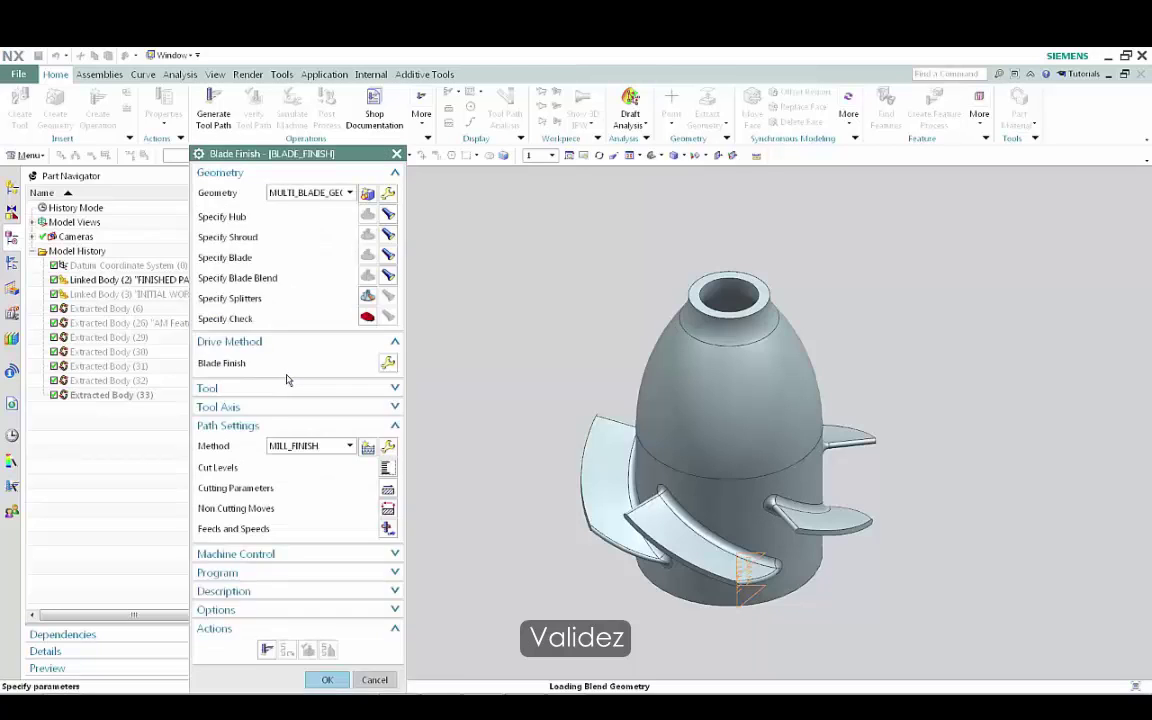
# Set the blade finish drive method's sides to cut to All Sides and generate the Blade Finish tool path
pyautogui.click(388, 364)
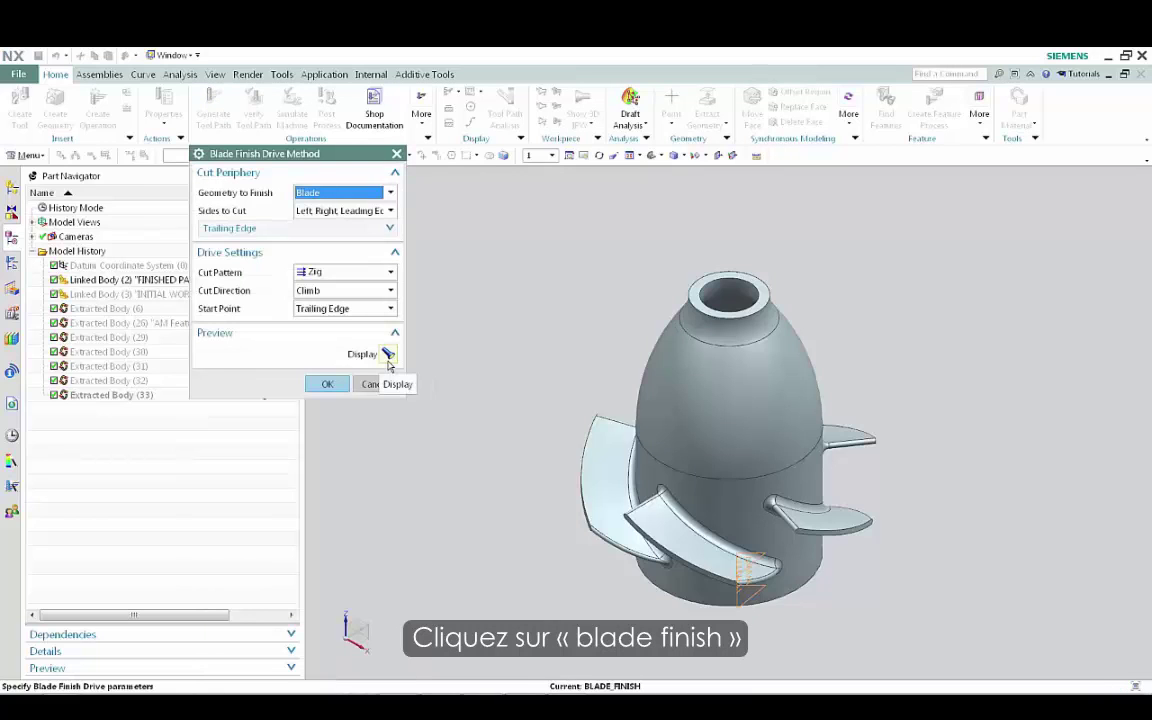
pyautogui.click(391, 211)
pyautogui.click(387, 227)
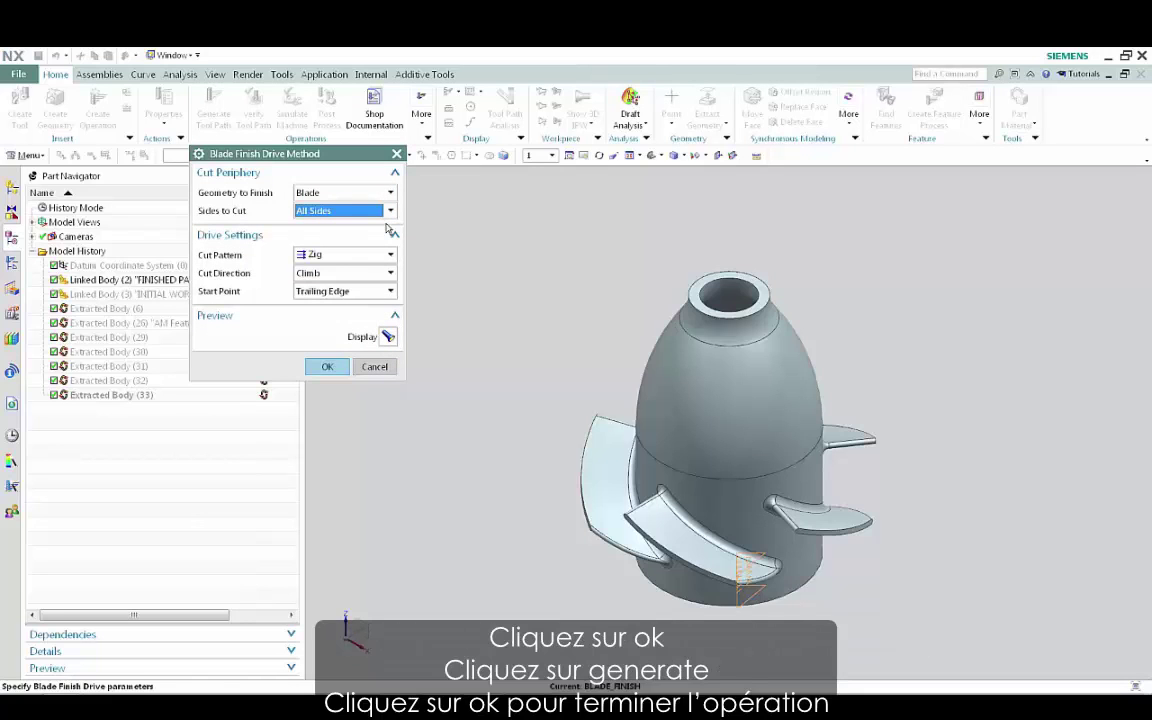
pyautogui.click(327, 367)
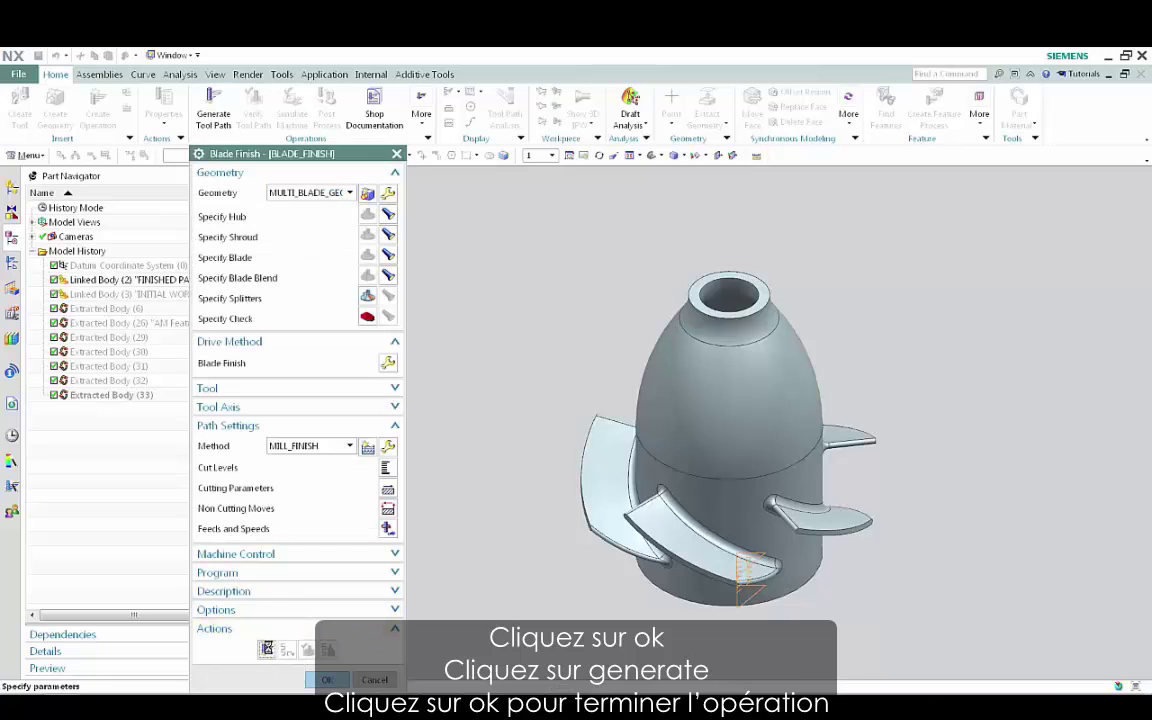
pyautogui.click(267, 649)
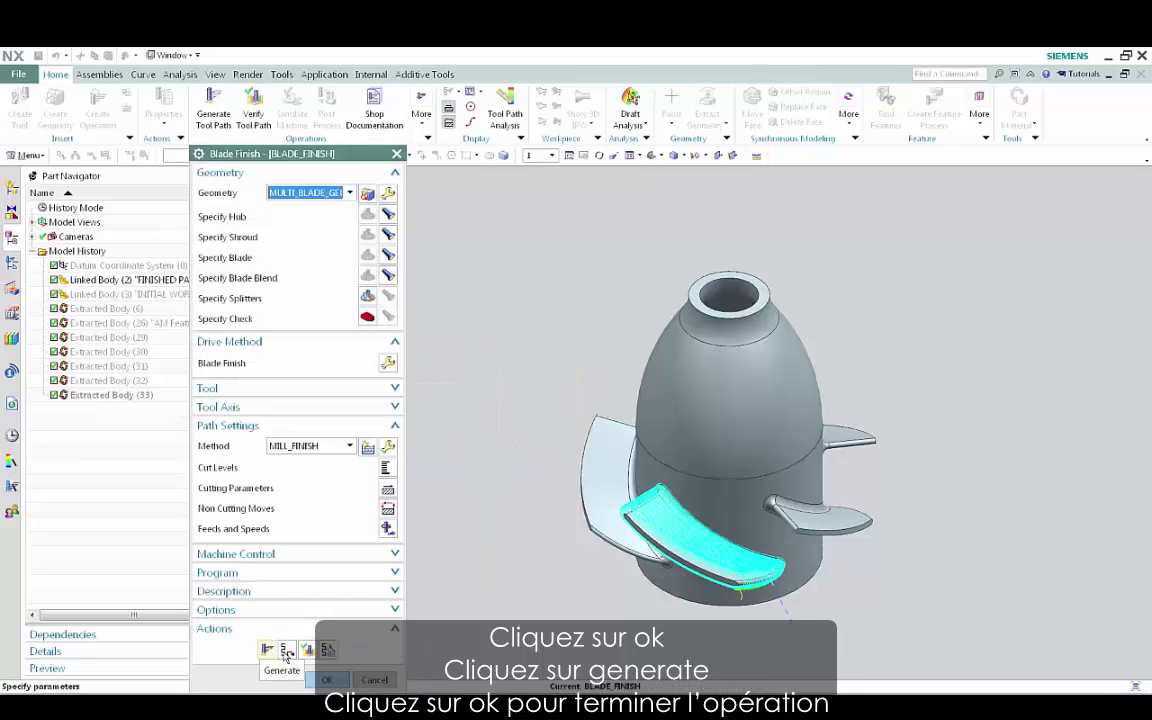
pyautogui.click(328, 680)
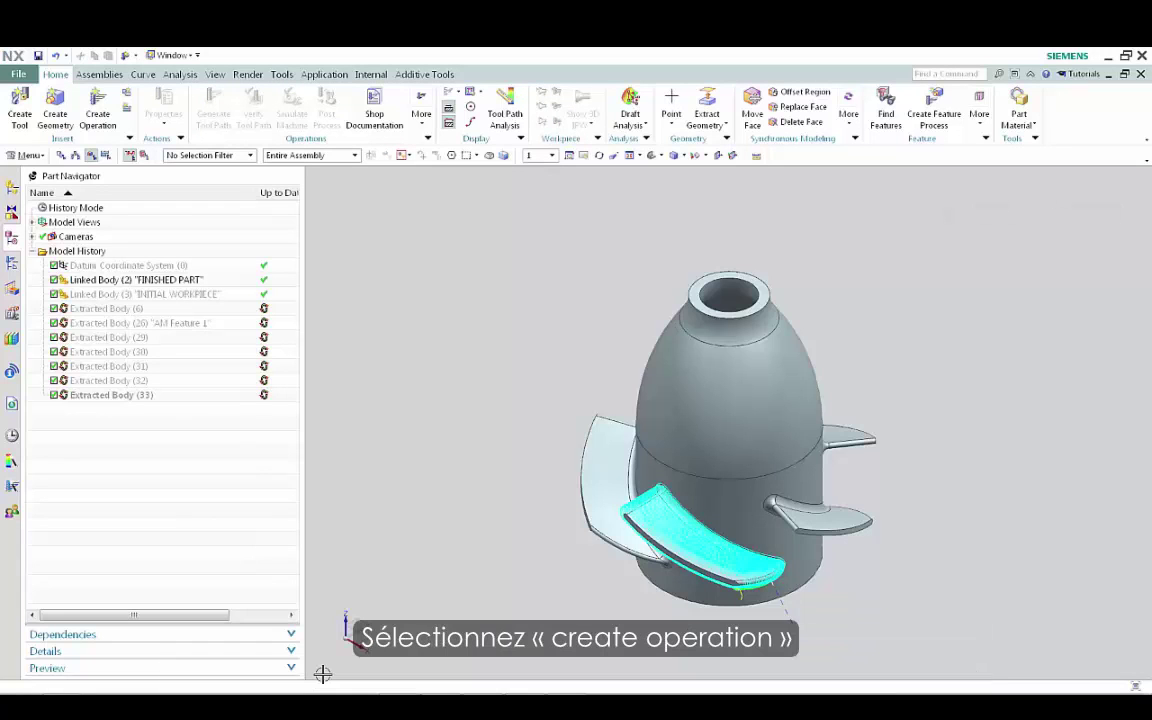
# Create a mill_multi_blade Hub Finish operation in PROGRAM with the BALL_MILL tool, MULTI_BLADE_GEOM geometry and MILL_FINISH method
pyautogui.click(96, 108)
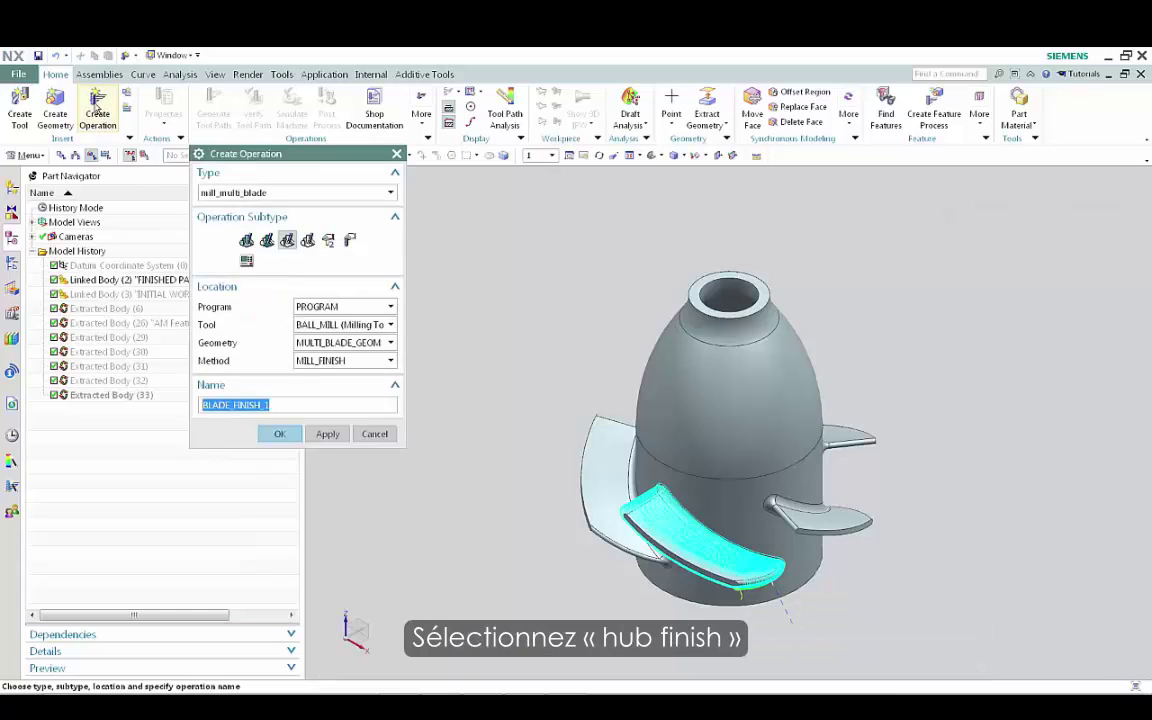
pyautogui.click(267, 241)
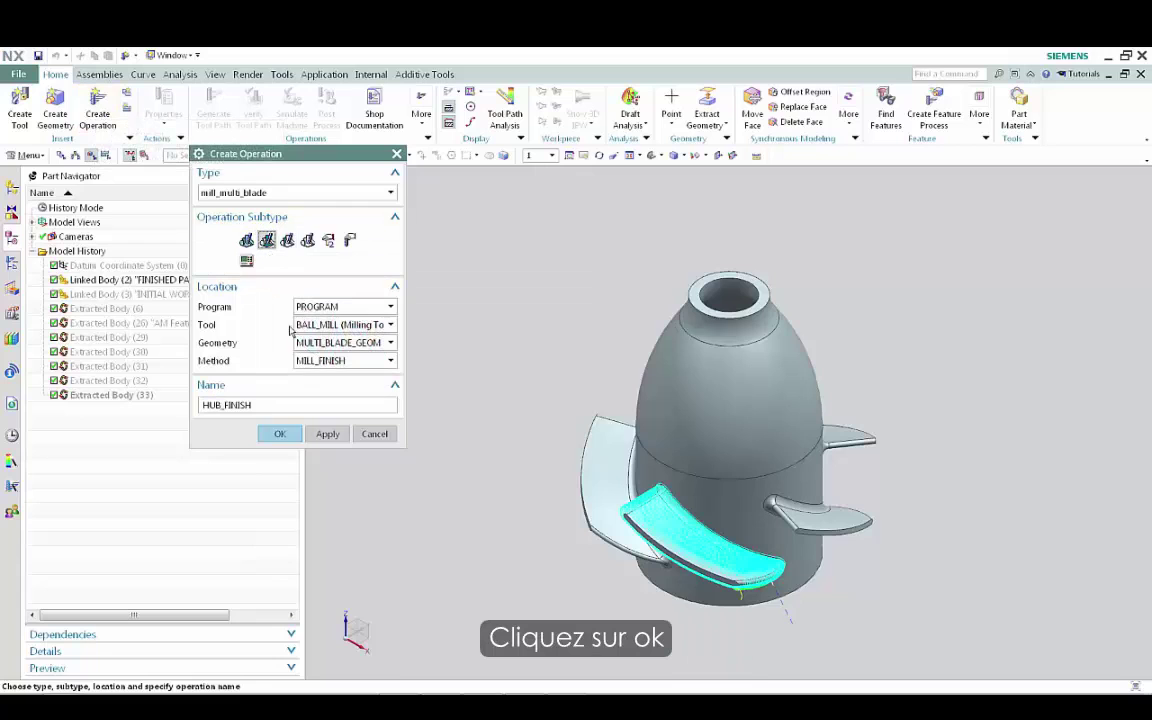
pyautogui.click(280, 434)
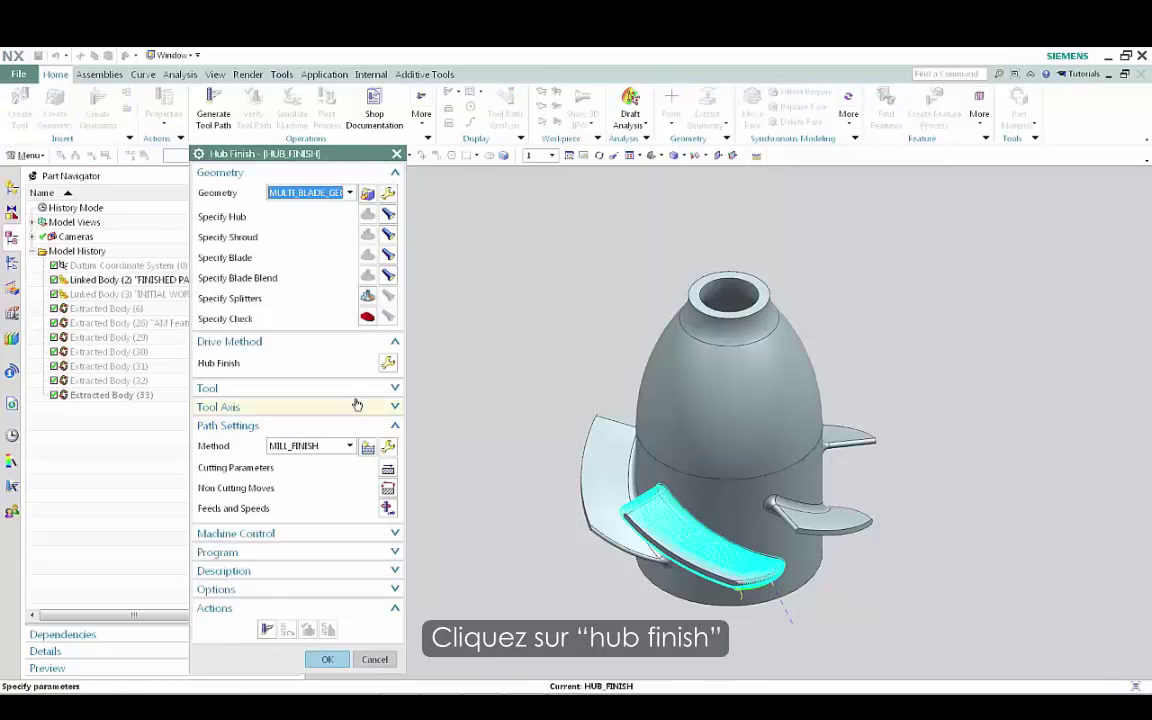
# Set the hub finish leading edge to Along Part Axis with a distance of 10 and a radial extension of 175 %Tool
pyautogui.click(388, 365)
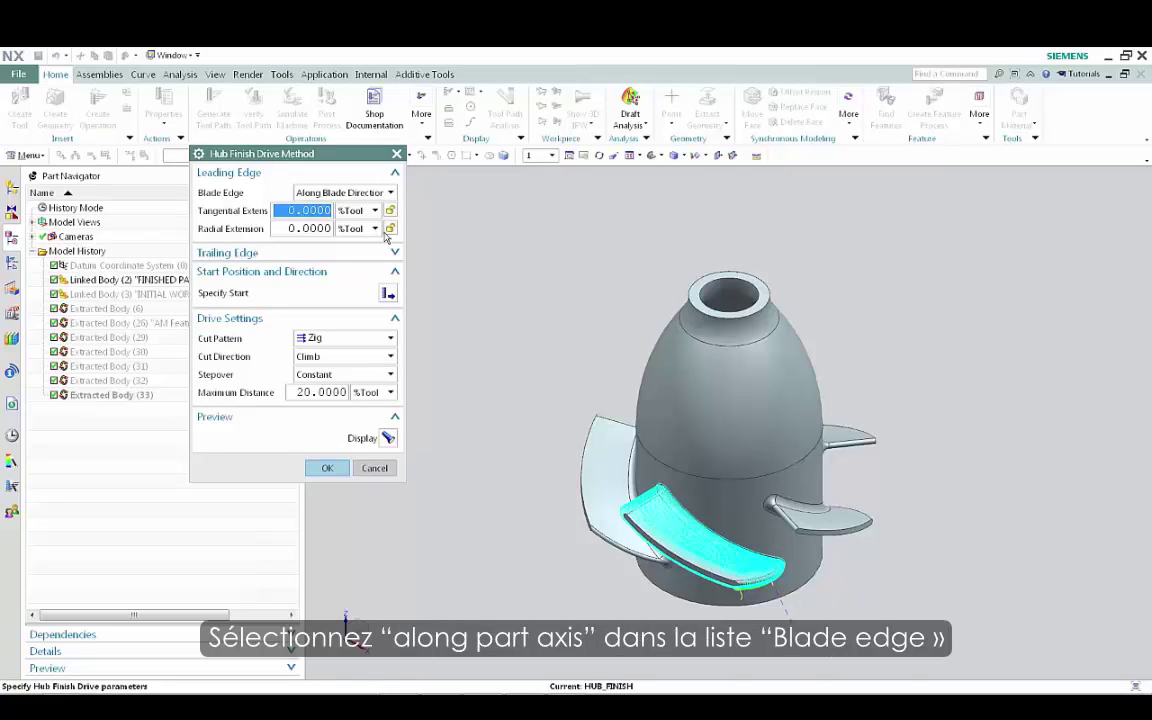
pyautogui.click(350, 190)
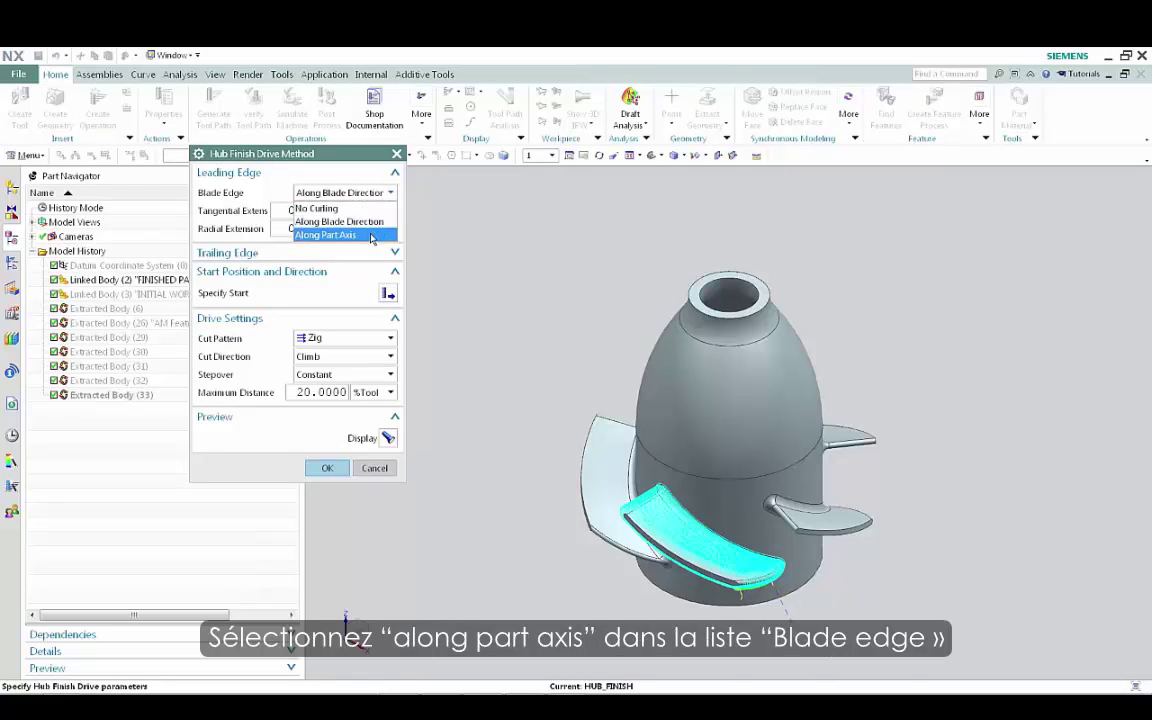
pyautogui.click(372, 234)
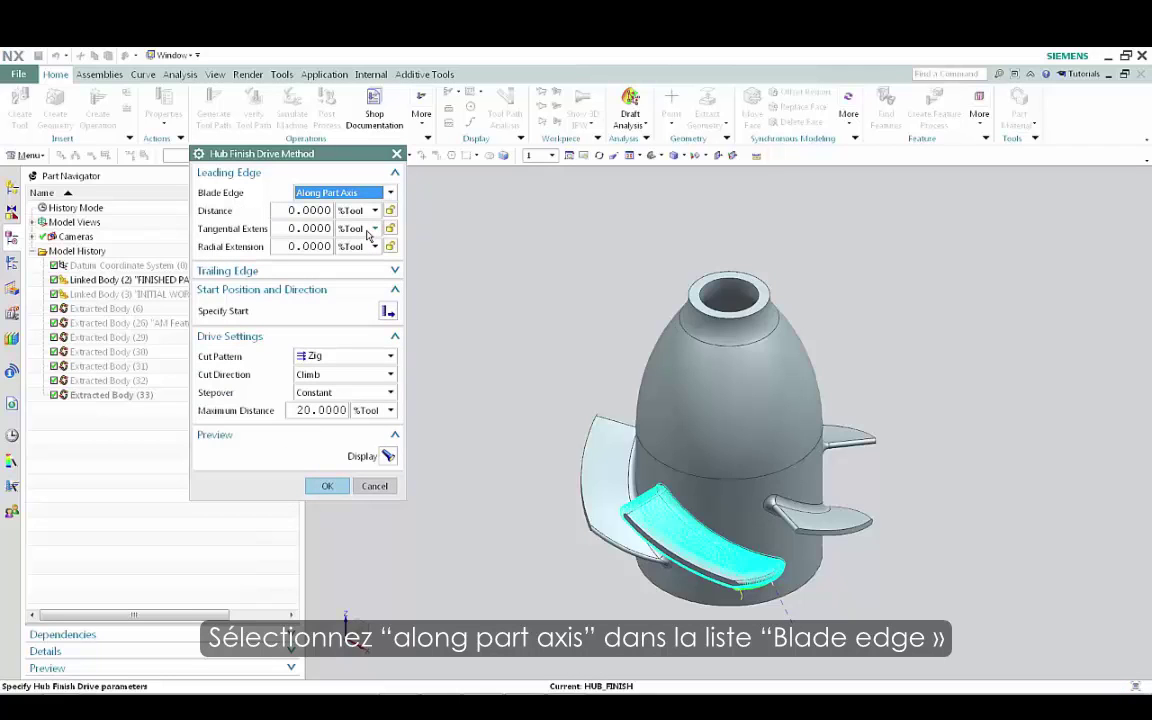
pyautogui.click(313, 210)
pyautogui.write('10')
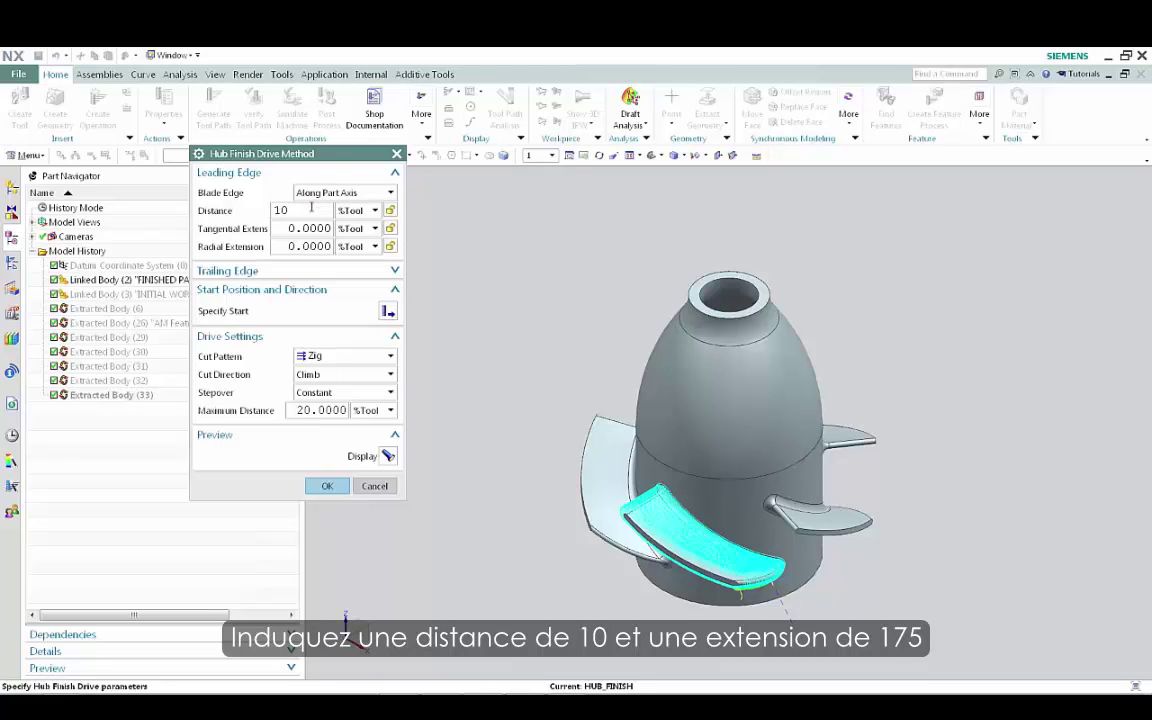
pyautogui.click(308, 246)
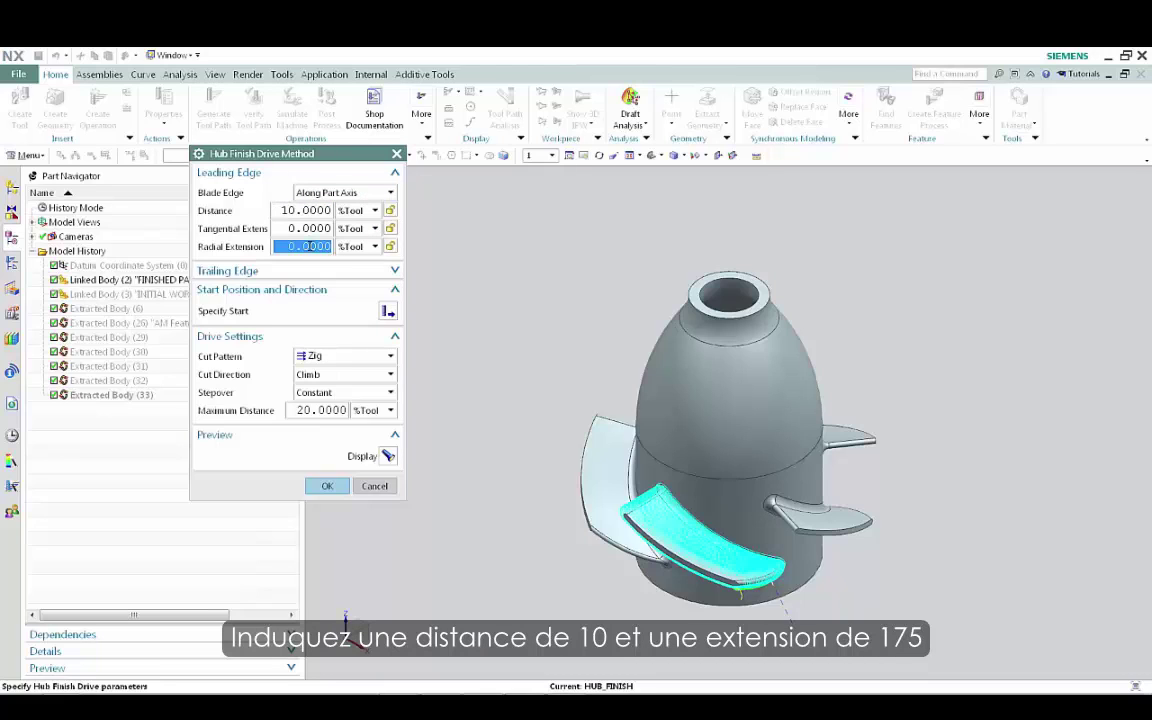
pyautogui.write('1')
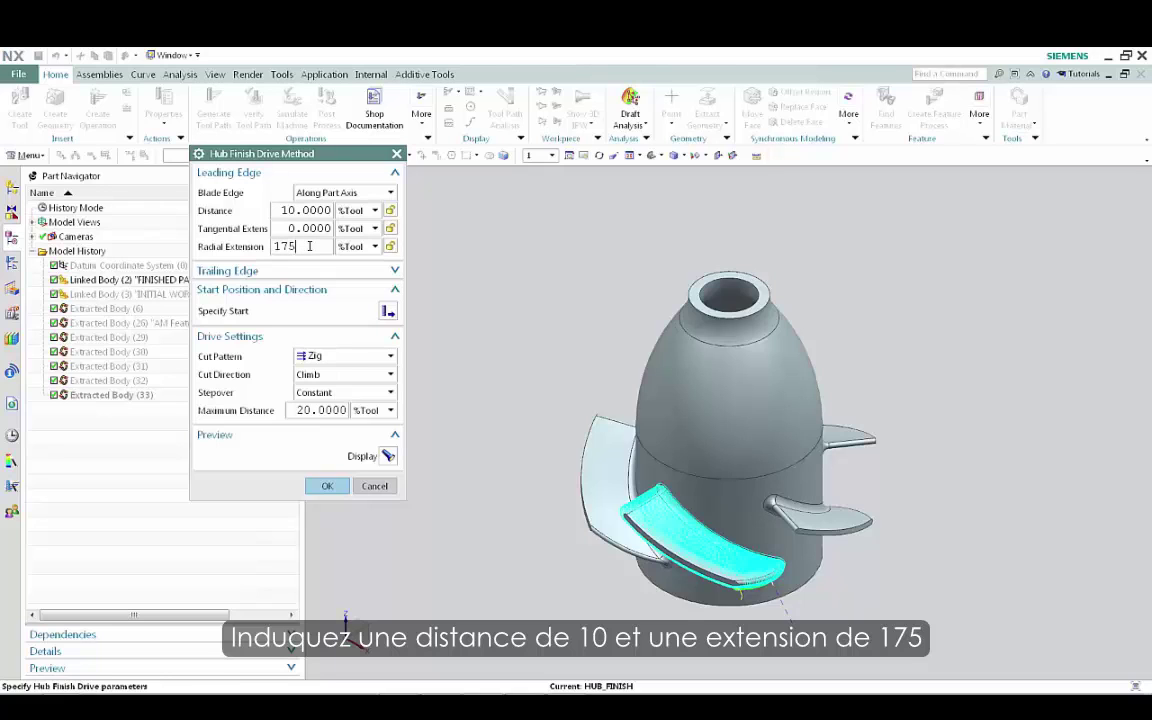
pyautogui.write('75')
# Set the hub finish cut pattern to Zig Zag with Lifts and generate the Hub Finish tool path
pyautogui.click(372, 357)
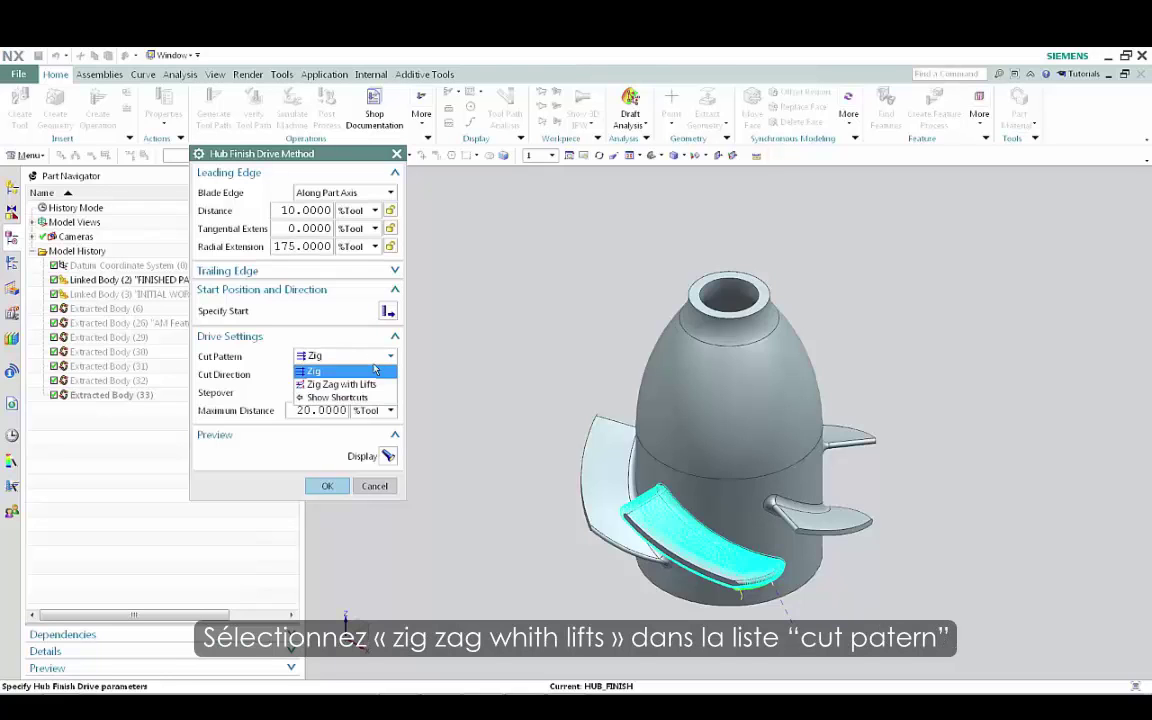
pyautogui.click(375, 385)
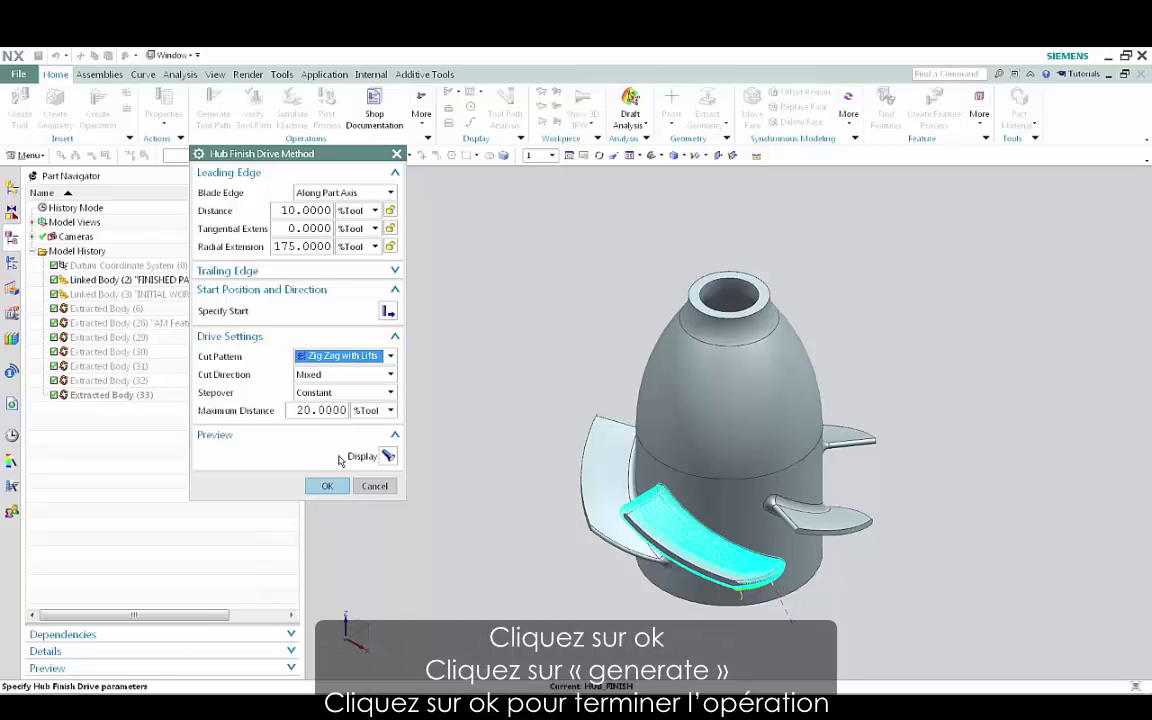
pyautogui.click(328, 487)
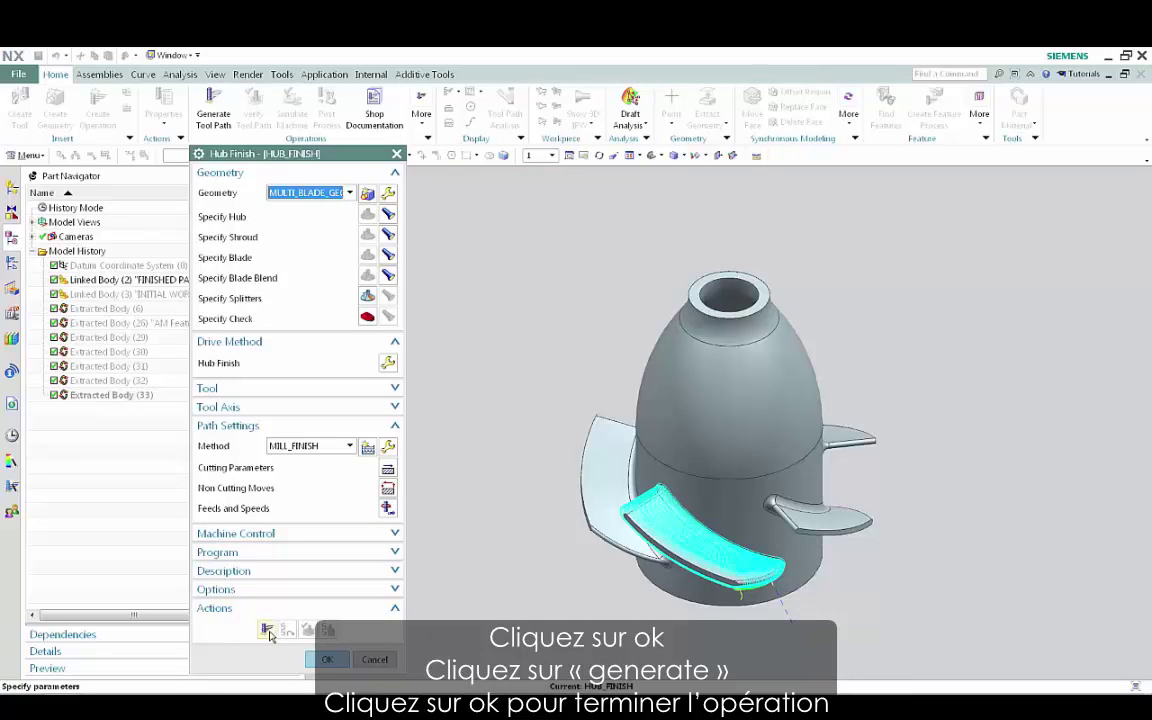
pyautogui.click(268, 631)
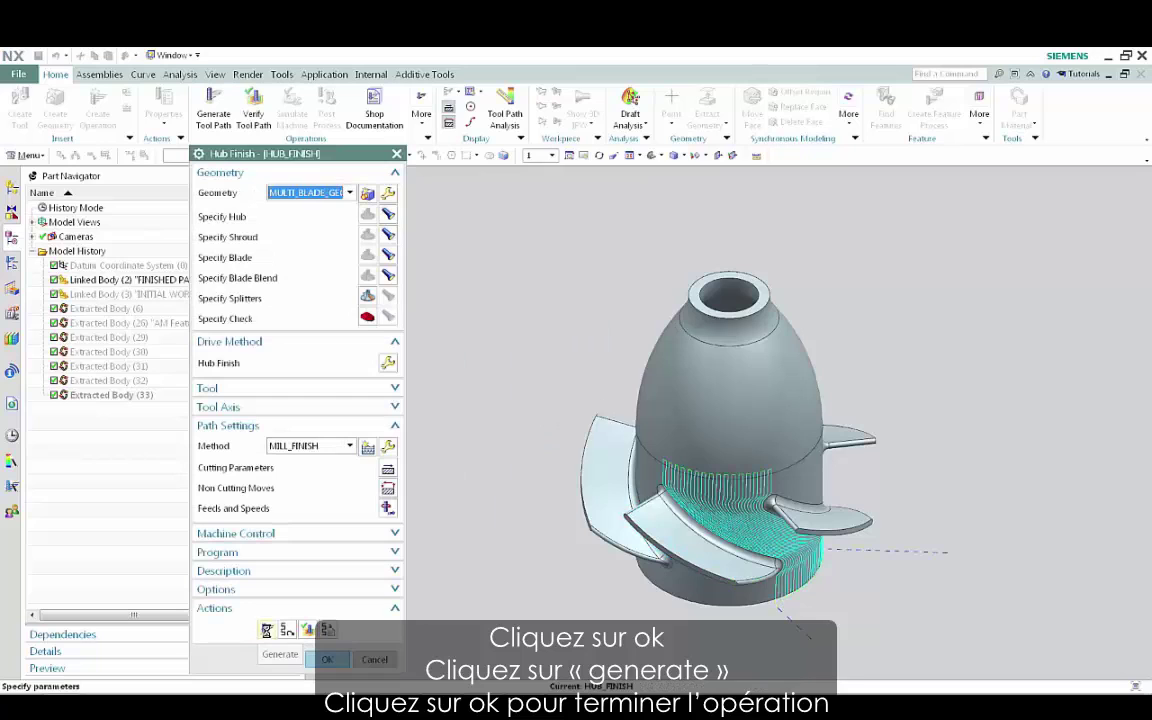
pyautogui.click(327, 659)
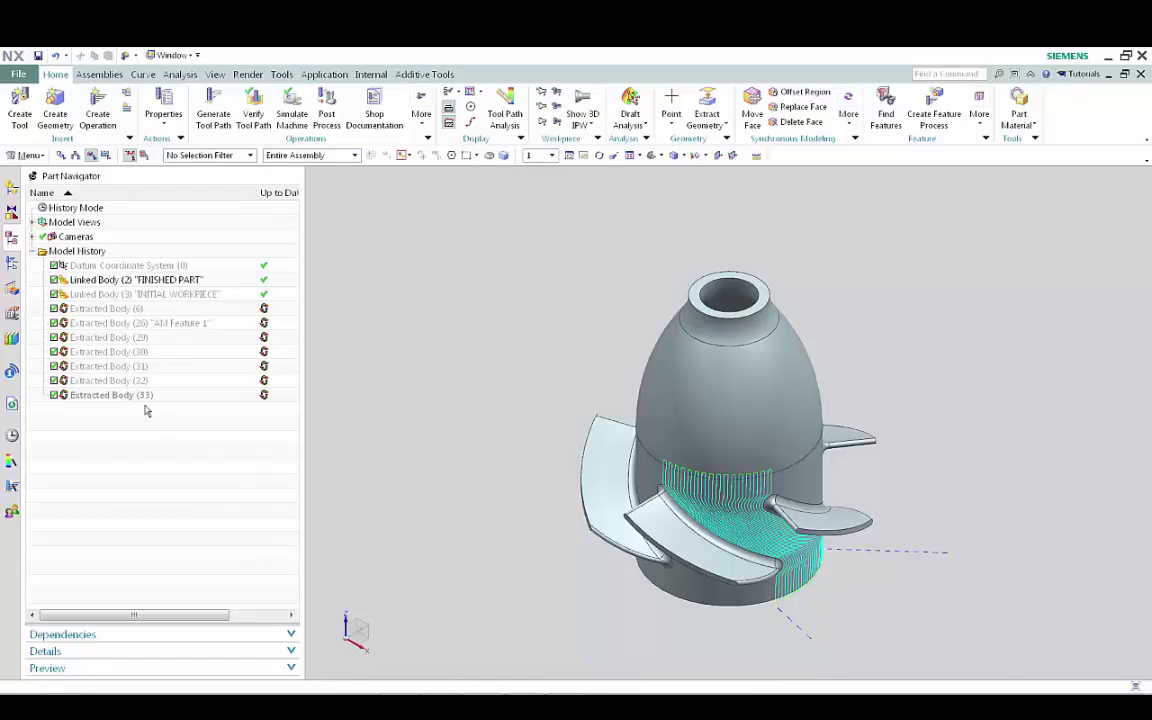
# Hide the FINISHED PART linked body in the model history
pyautogui.click(12, 264)
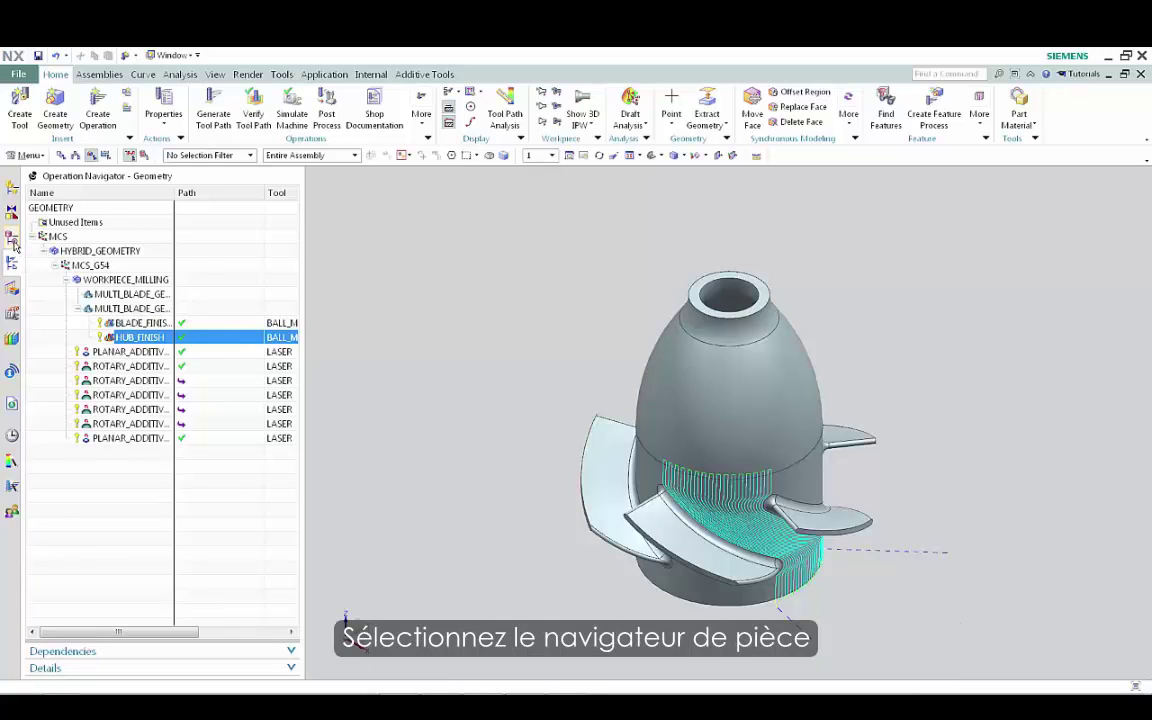
pyautogui.click(12, 240)
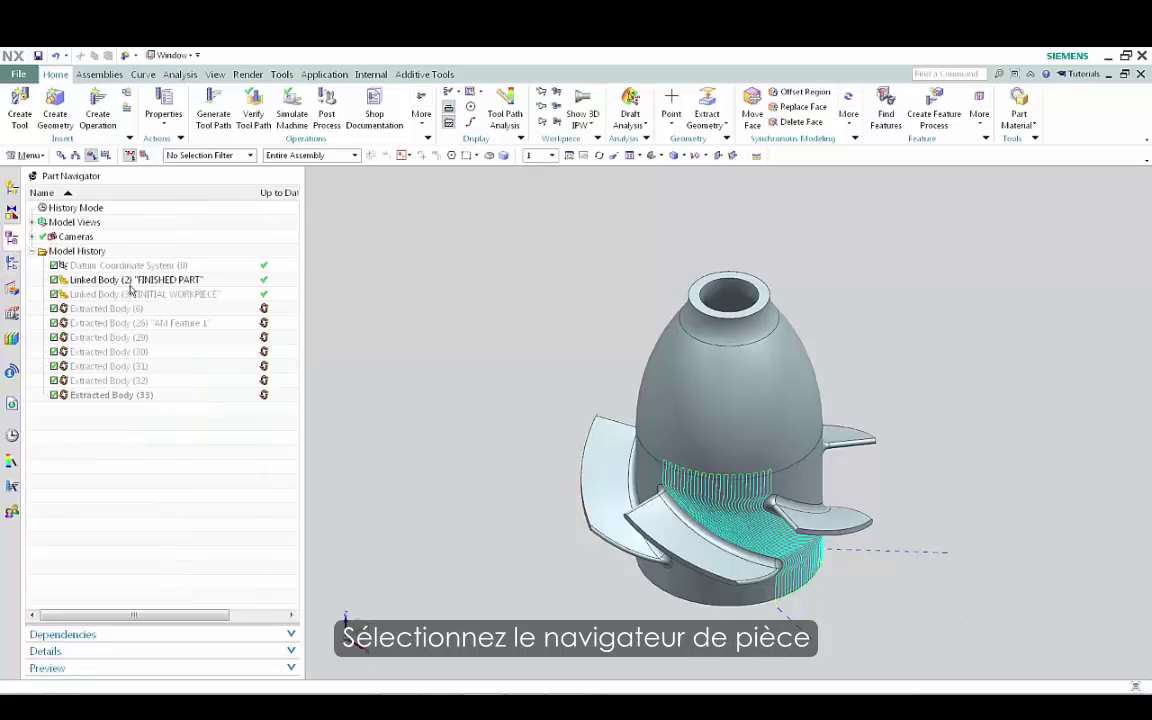
pyautogui.rightClick(140, 283)
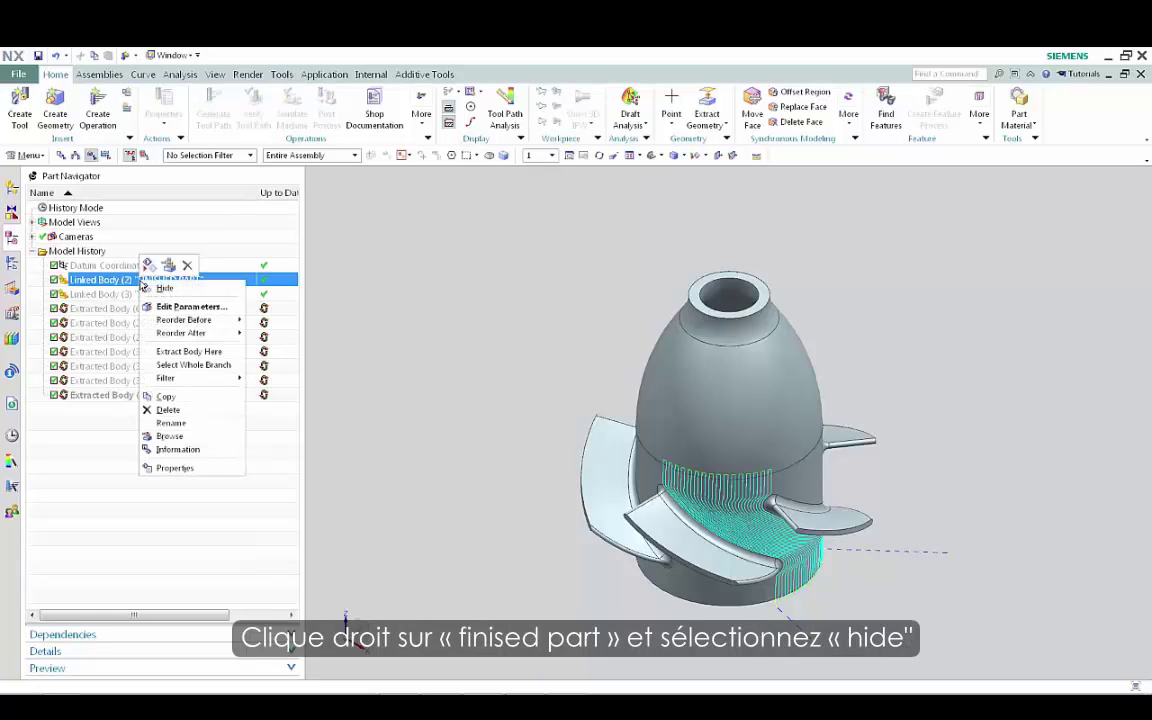
pyautogui.click(162, 289)
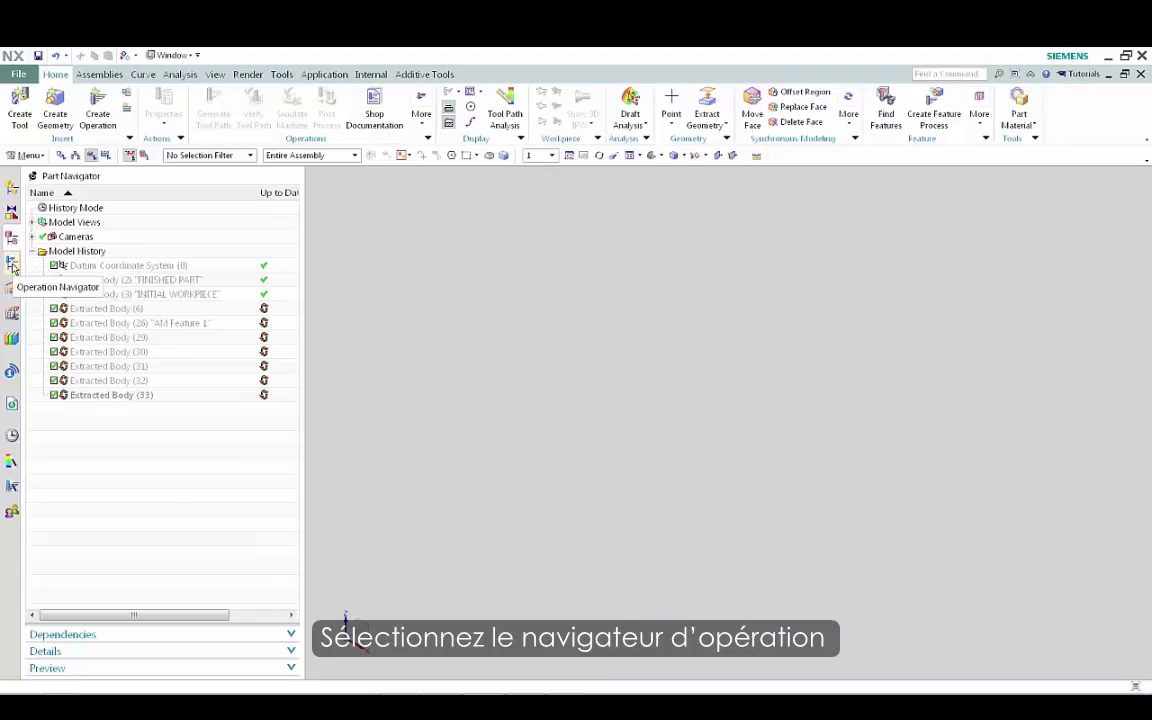
# Verify the tool paths of the whole PROGRAM group from the program order by playing the 3D Dynamic simulation
pyautogui.click(12, 263)
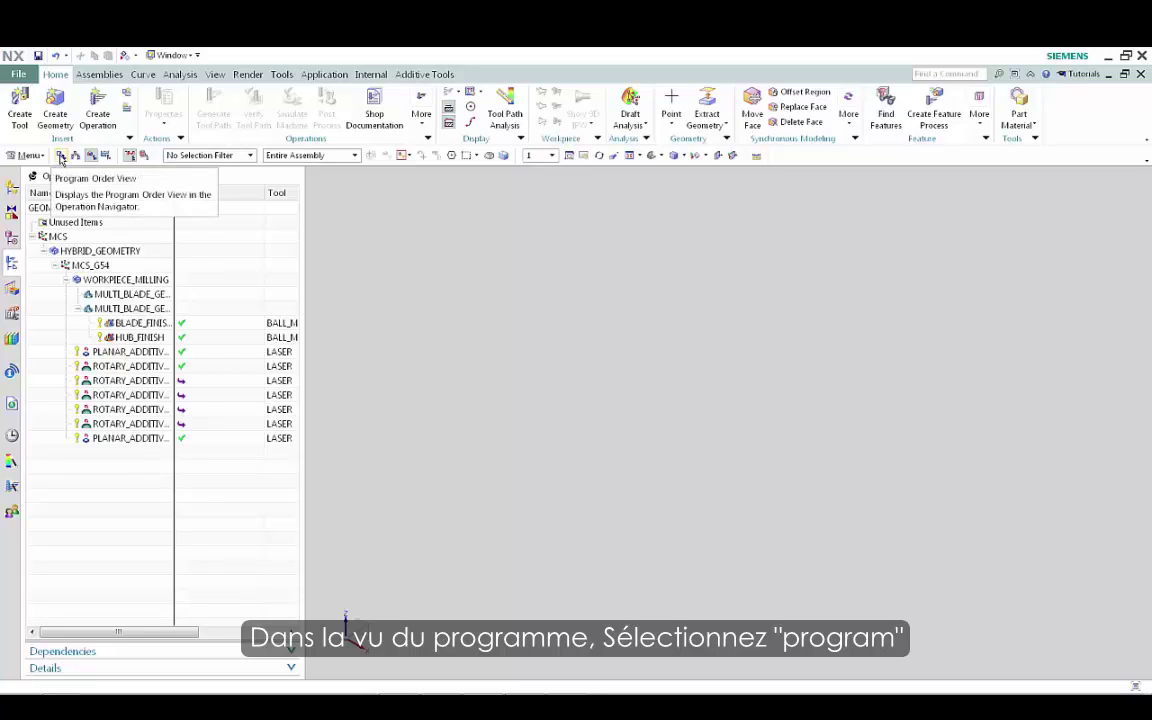
pyautogui.click(61, 157)
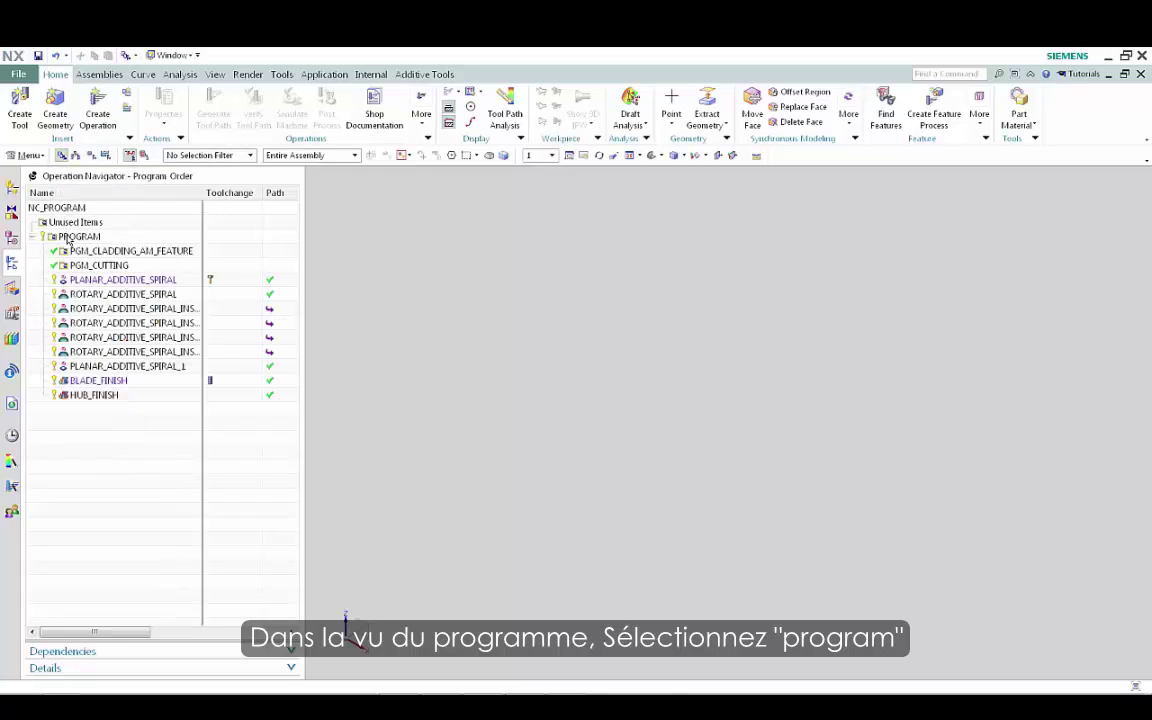
pyautogui.click(79, 237)
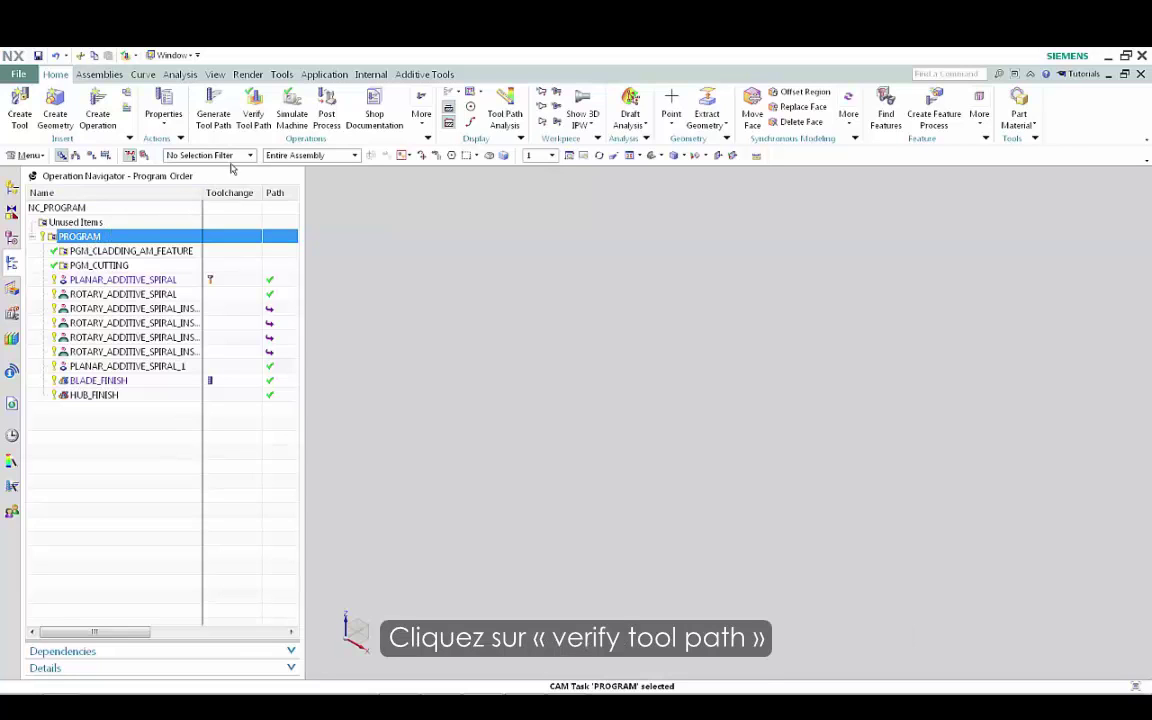
pyautogui.click(254, 113)
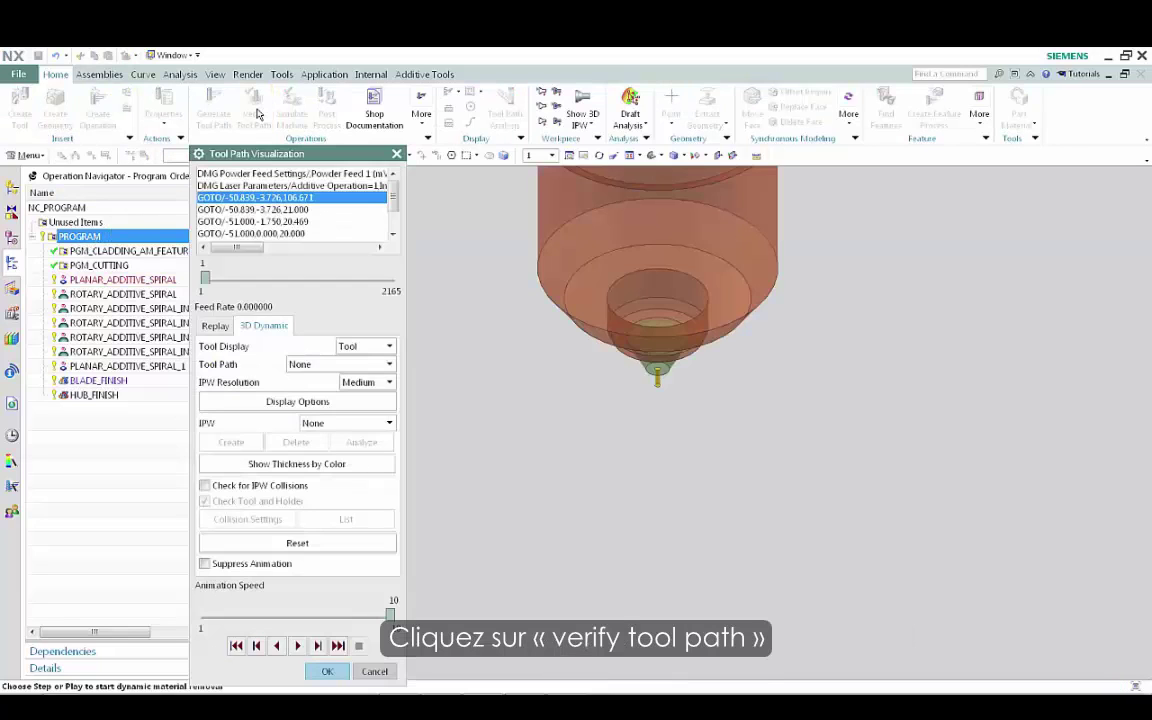
pyautogui.click(299, 646)
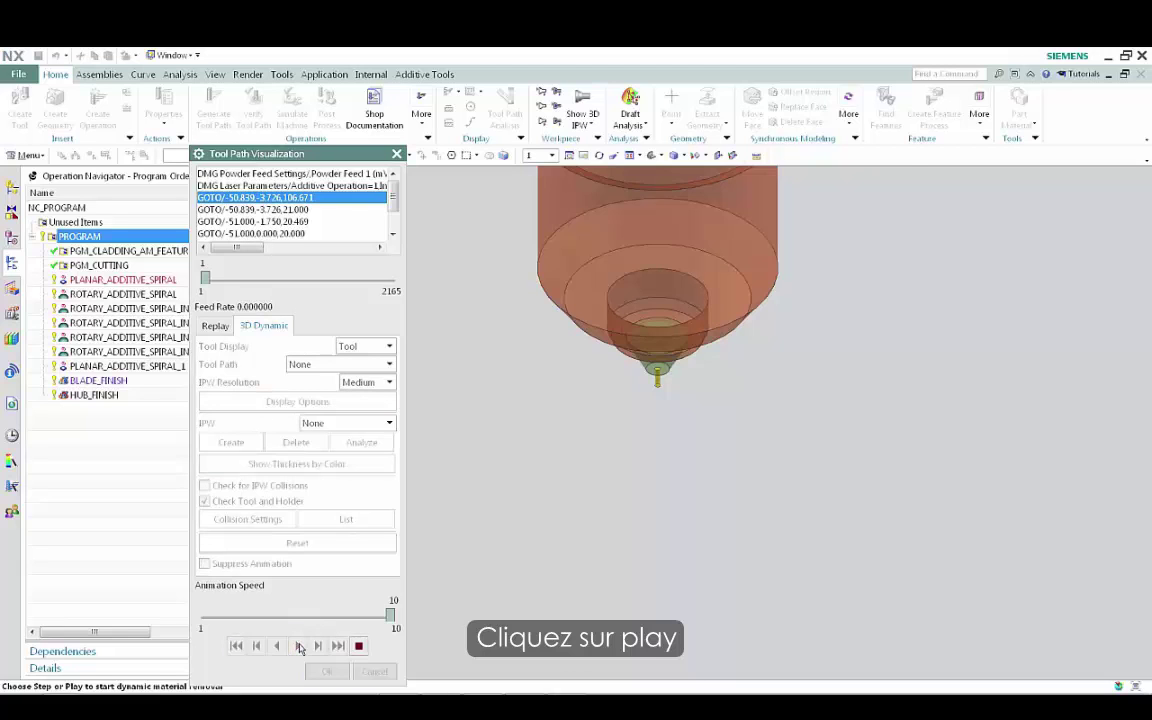